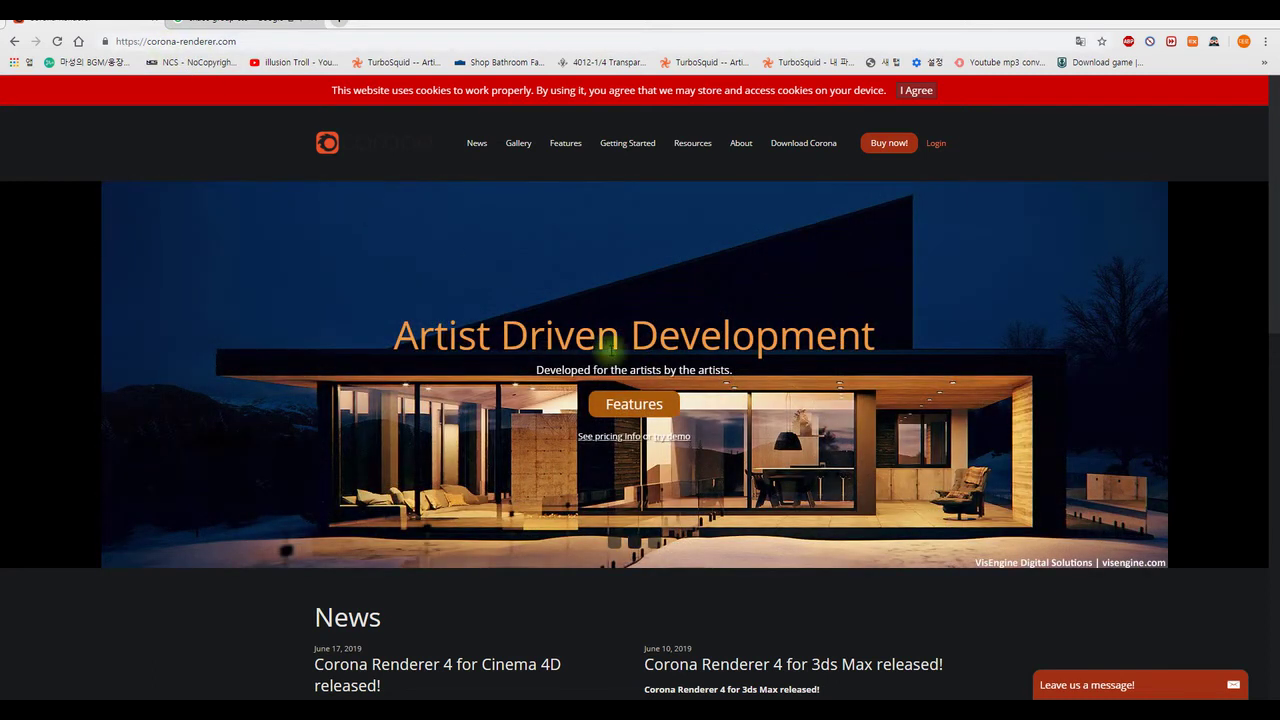
Open the Corona render gallery and scroll down through the images
{"action": "scroll", "coordinate": [590, 348], "scroll_direction": "down", "scroll_amount": 1}
{"action": "scroll", "coordinate": [553, 347], "scroll_direction": "up", "scroll_amount": 1}
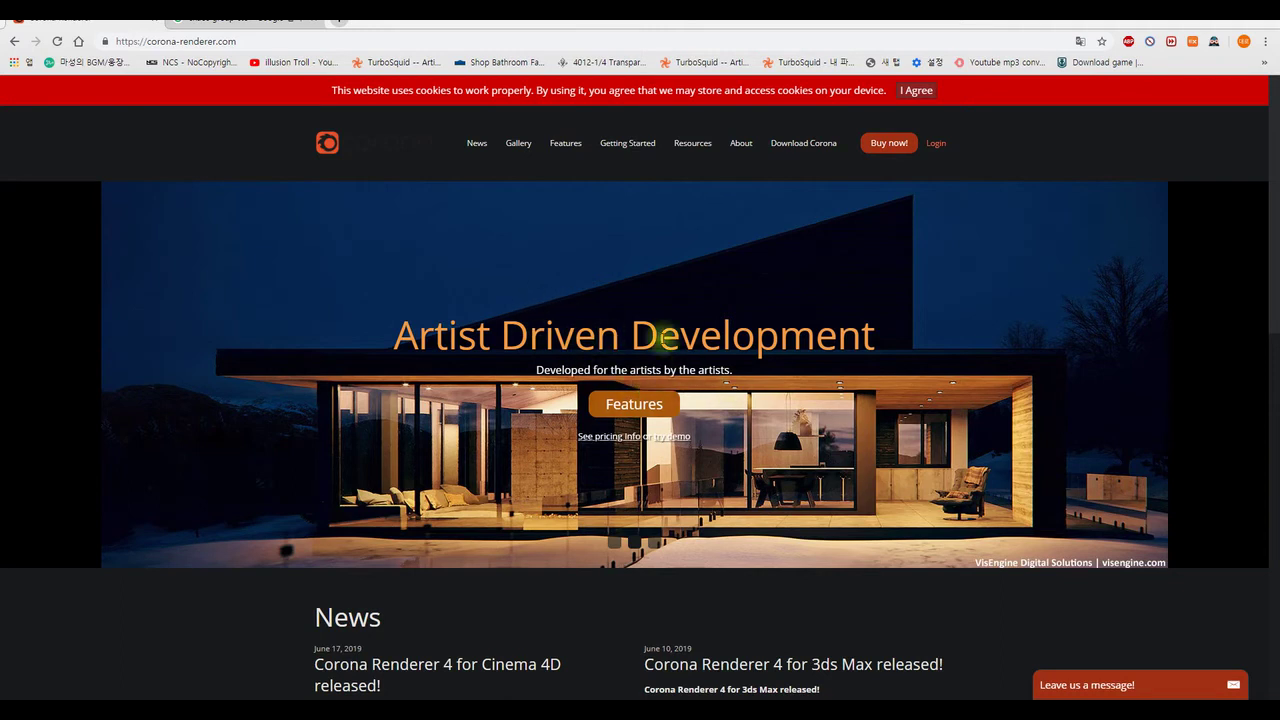
{"action": "scroll", "coordinate": [678, 406], "scroll_direction": "down", "scroll_amount": 2}
{"action": "scroll", "coordinate": [666, 397], "scroll_direction": "up", "scroll_amount": 2}
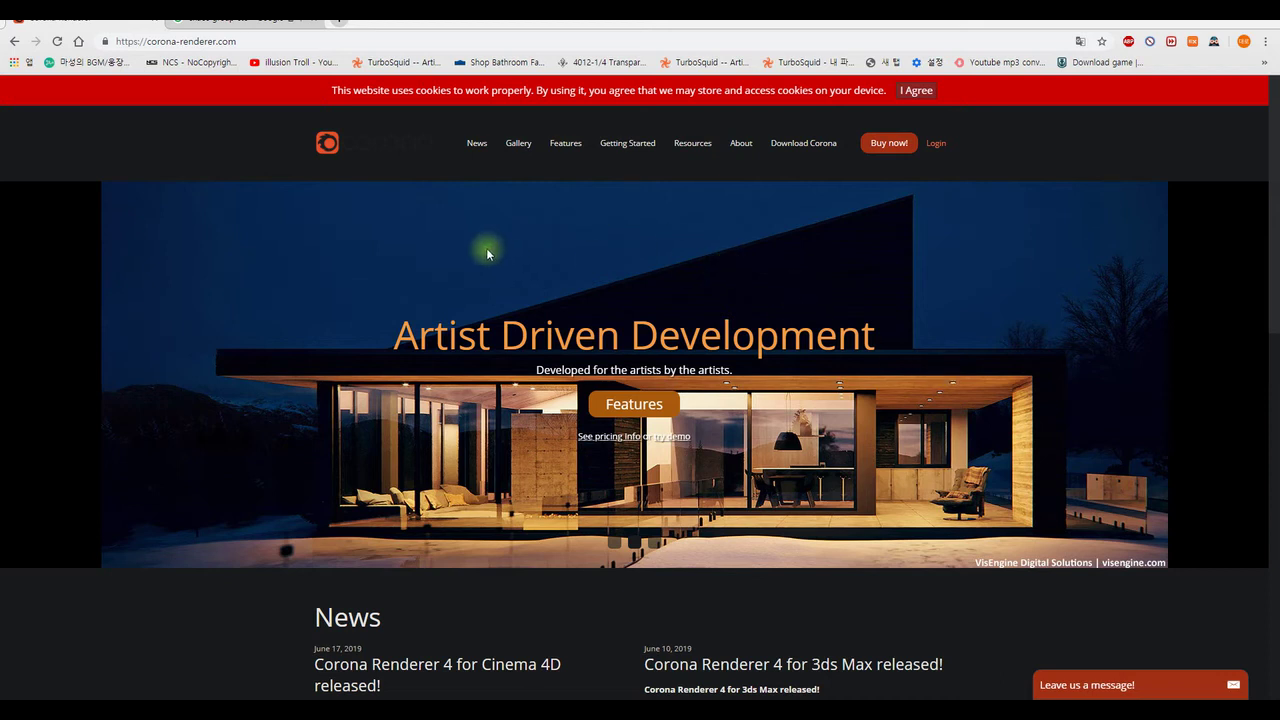
{"action": "left_click", "coordinate": [518, 145]}
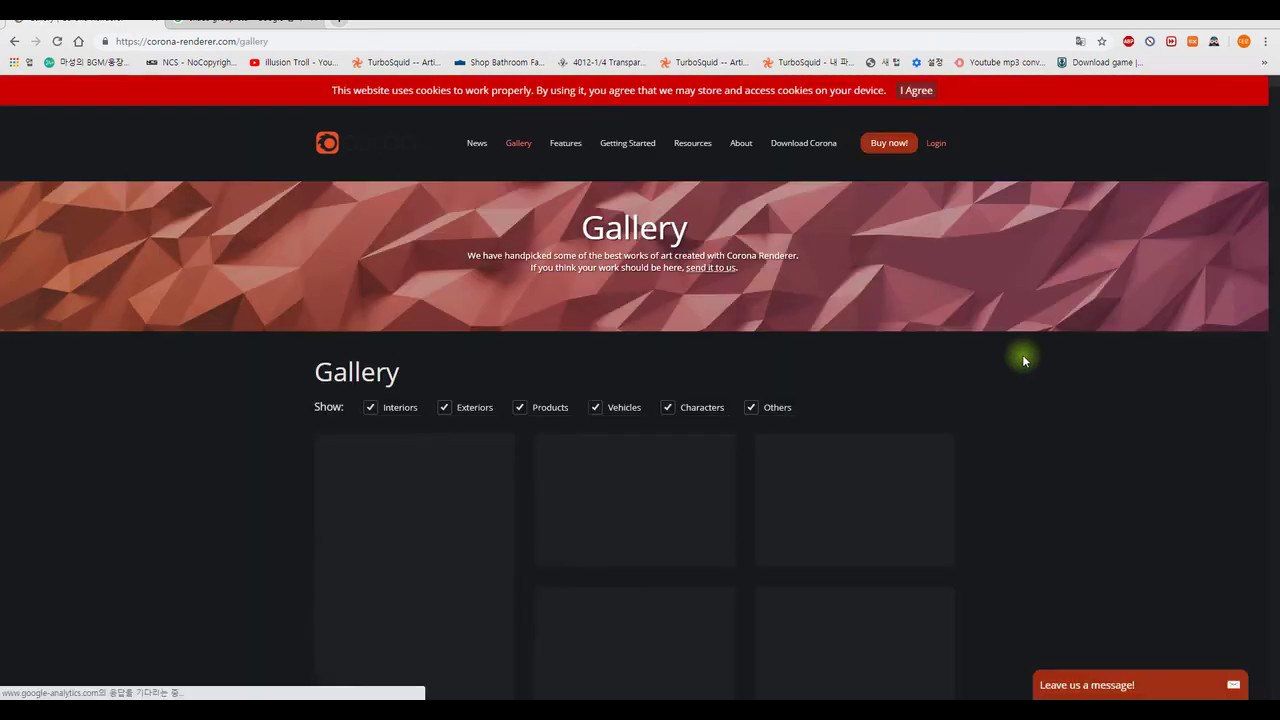
{"action": "scroll", "coordinate": [994, 348], "scroll_direction": "down", "scroll_amount": 3}
{"action": "scroll", "coordinate": [990, 350], "scroll_direction": "down", "scroll_amount": 2}
{"action": "scroll", "coordinate": [988, 344], "scroll_direction": "up", "scroll_amount": 4}
{"action": "scroll", "coordinate": [986, 342], "scroll_direction": "down", "scroll_amount": 3}
{"action": "scroll", "coordinate": [986, 342], "scroll_direction": "down", "scroll_amount": 1}
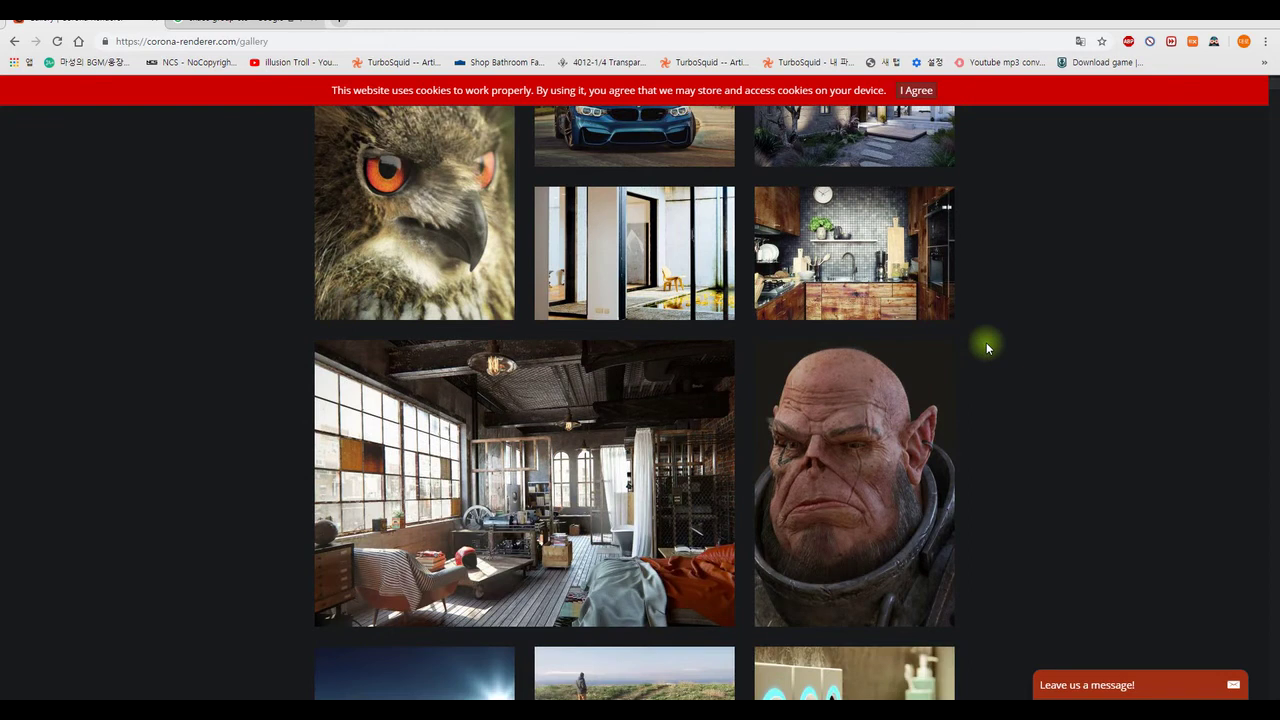
{"action": "scroll", "coordinate": [986, 342], "scroll_direction": "down", "scroll_amount": 4}
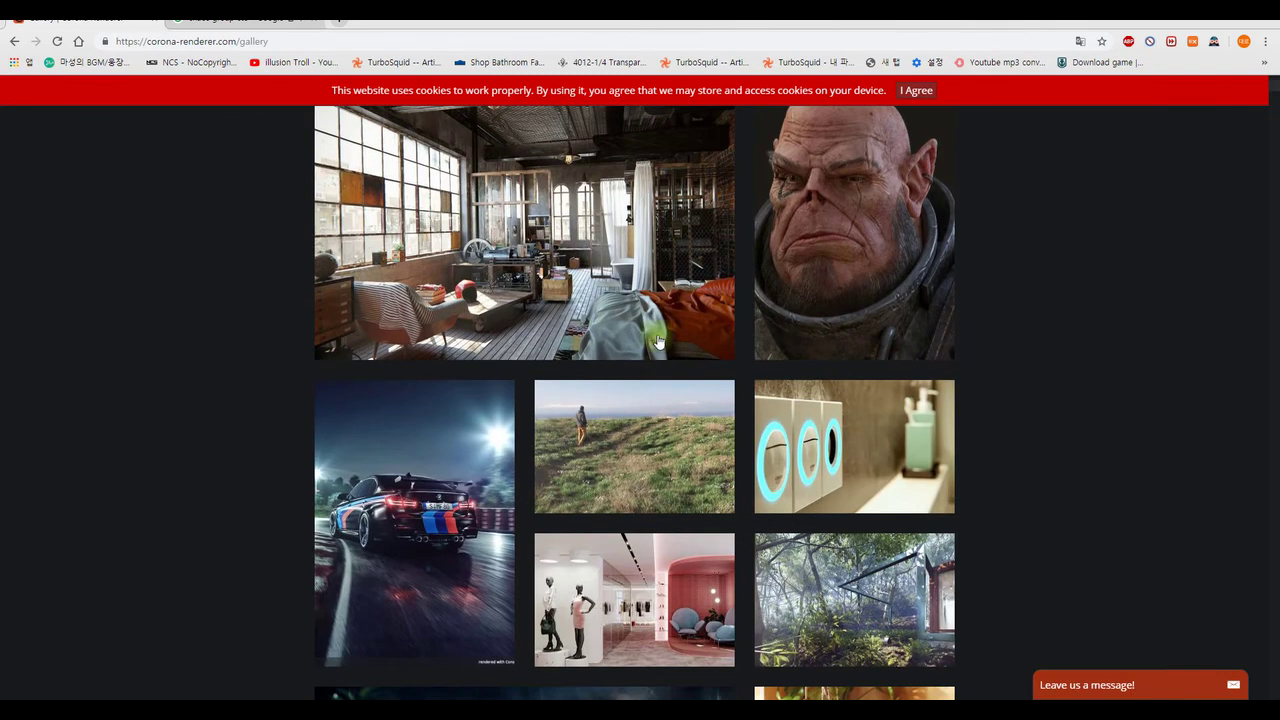
{"action": "scroll", "coordinate": [535, 410], "scroll_direction": "down", "scroll_amount": 2}
{"action": "scroll", "coordinate": [550, 405], "scroll_direction": "down", "scroll_amount": 3}
{"action": "scroll", "coordinate": [563, 402], "scroll_direction": "down", "scroll_amount": 2}
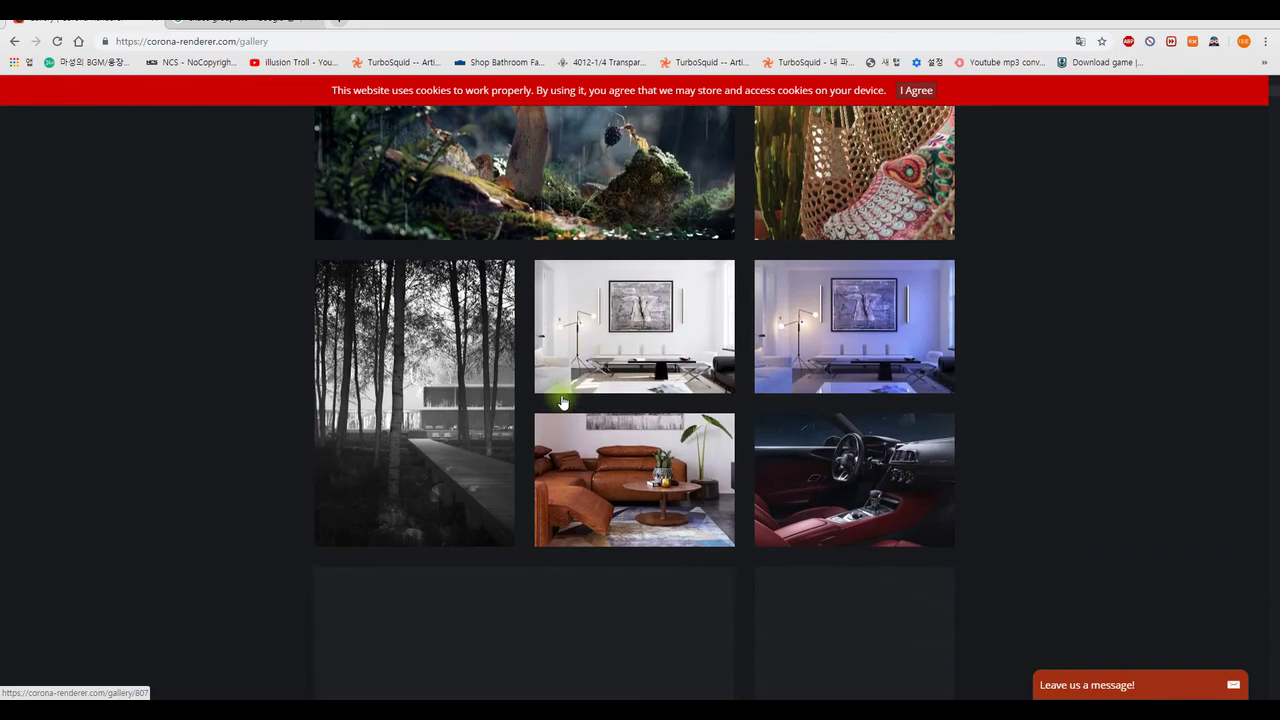
Scroll back up the gallery and go to the Corona Renderer Features page
{"action": "scroll", "coordinate": [645, 408], "scroll_direction": "down", "scroll_amount": 3}
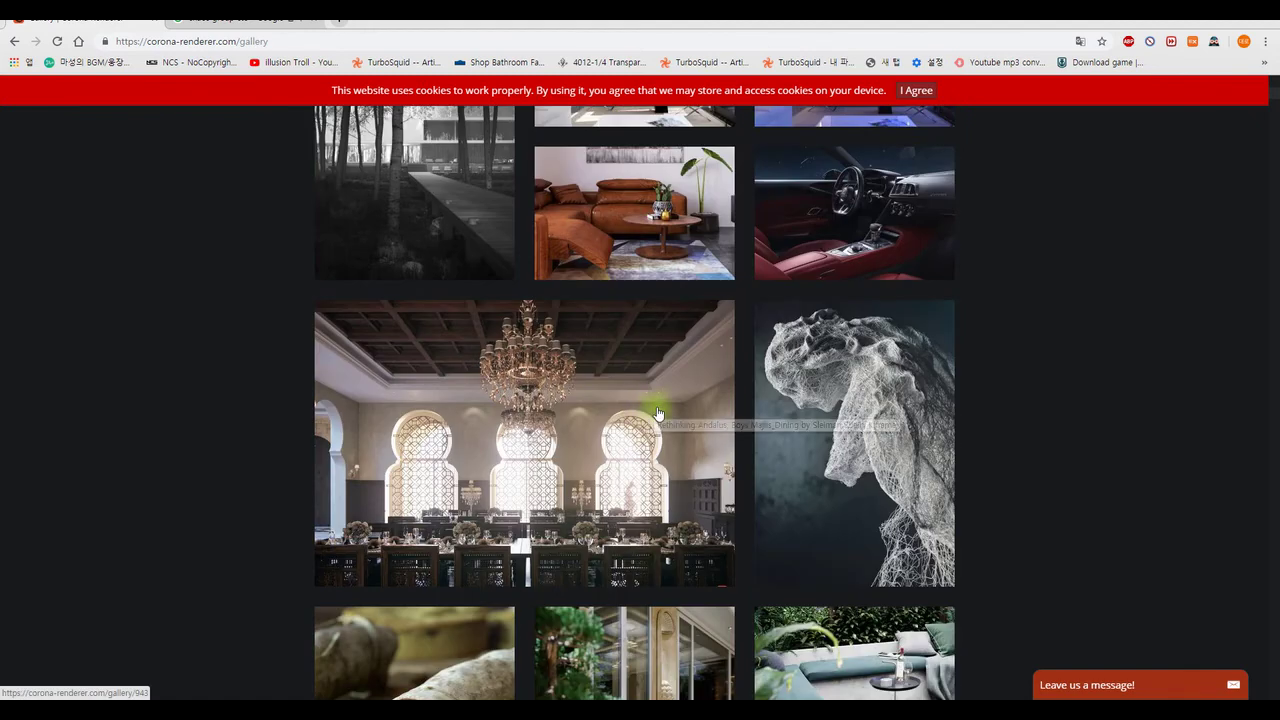
{"action": "scroll", "coordinate": [655, 410], "scroll_direction": "up", "scroll_amount": 2}
{"action": "scroll", "coordinate": [686, 420], "scroll_direction": "up", "scroll_amount": 4}
{"action": "scroll", "coordinate": [705, 425], "scroll_direction": "up", "scroll_amount": 4}
{"action": "scroll", "coordinate": [717, 428], "scroll_direction": "up", "scroll_amount": 4}
{"action": "scroll", "coordinate": [717, 427], "scroll_direction": "up", "scroll_amount": 2}
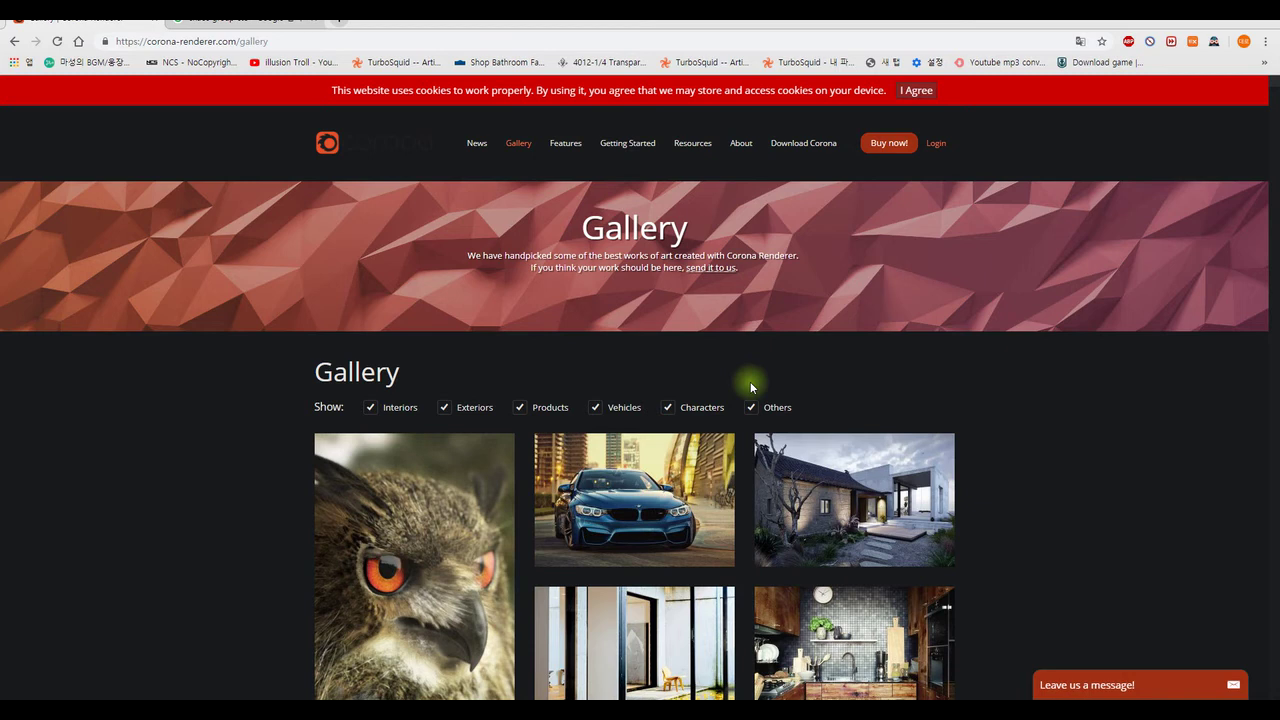
{"action": "left_click", "coordinate": [566, 142]}
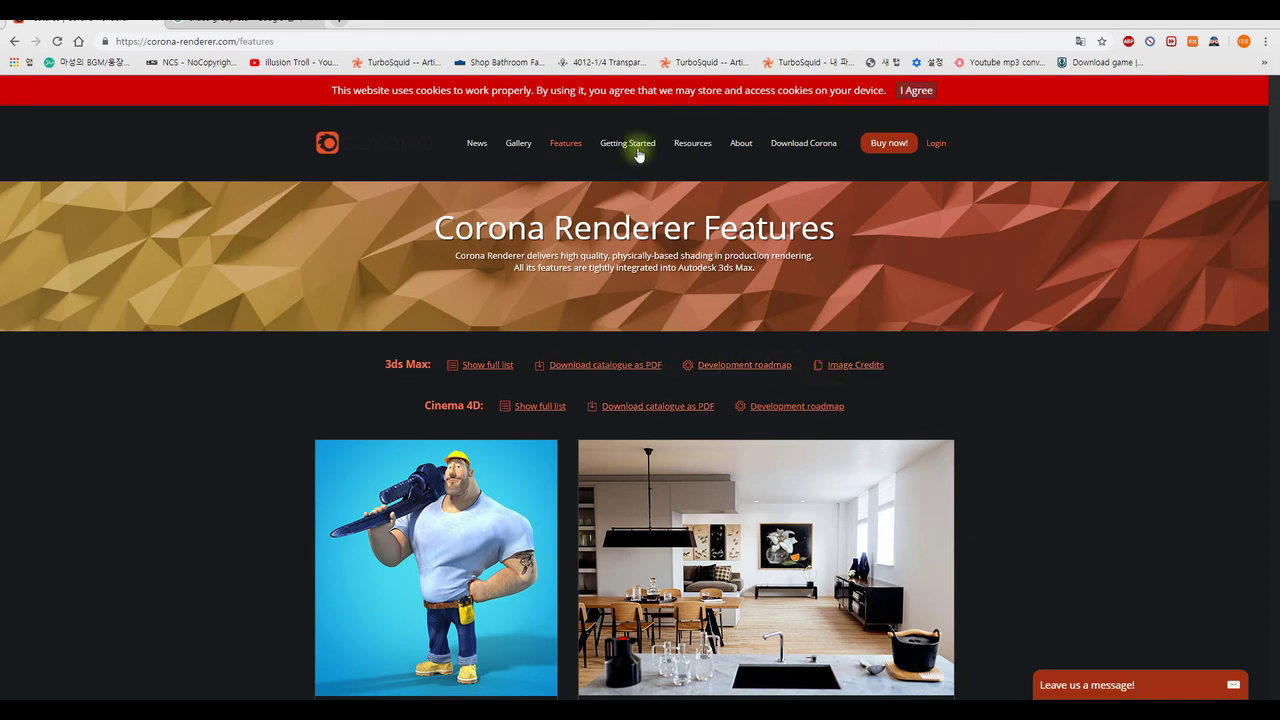
Open Resources and scroll through the Forum and Non-Official Communities listings, then back up
{"action": "left_click", "coordinate": [700, 148]}
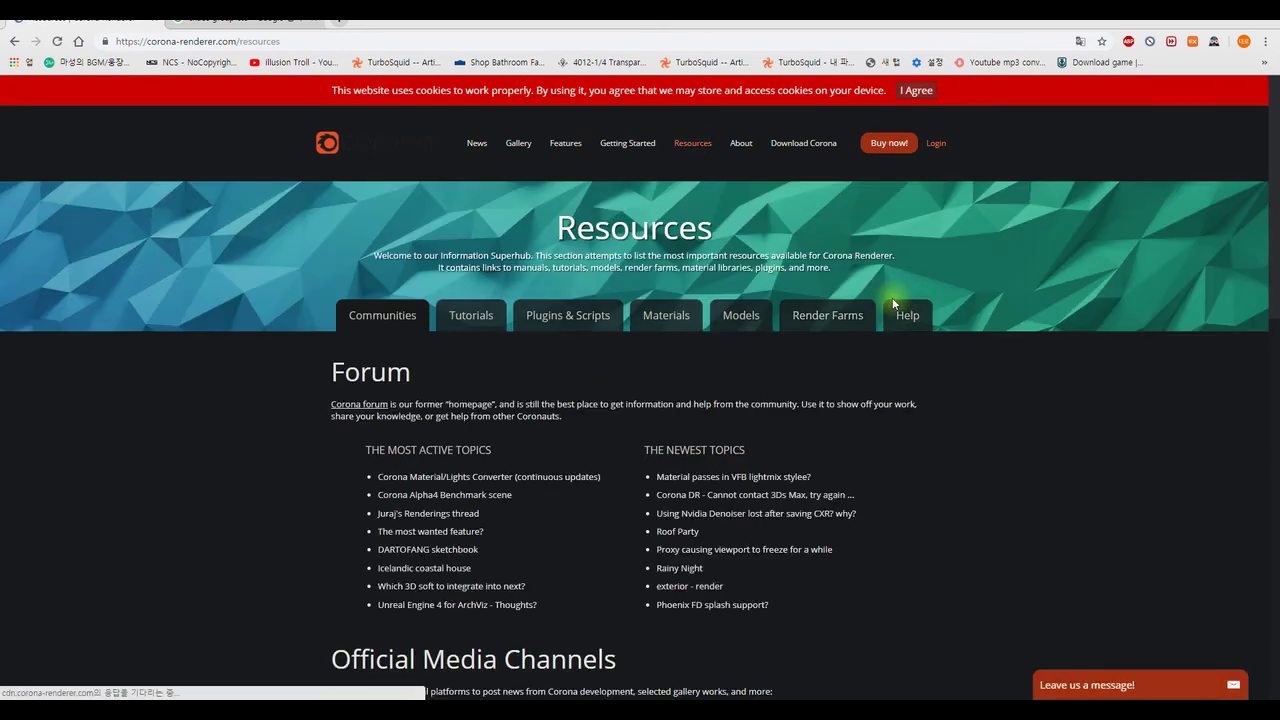
{"action": "scroll", "coordinate": [973, 386], "scroll_direction": "down", "scroll_amount": 3}
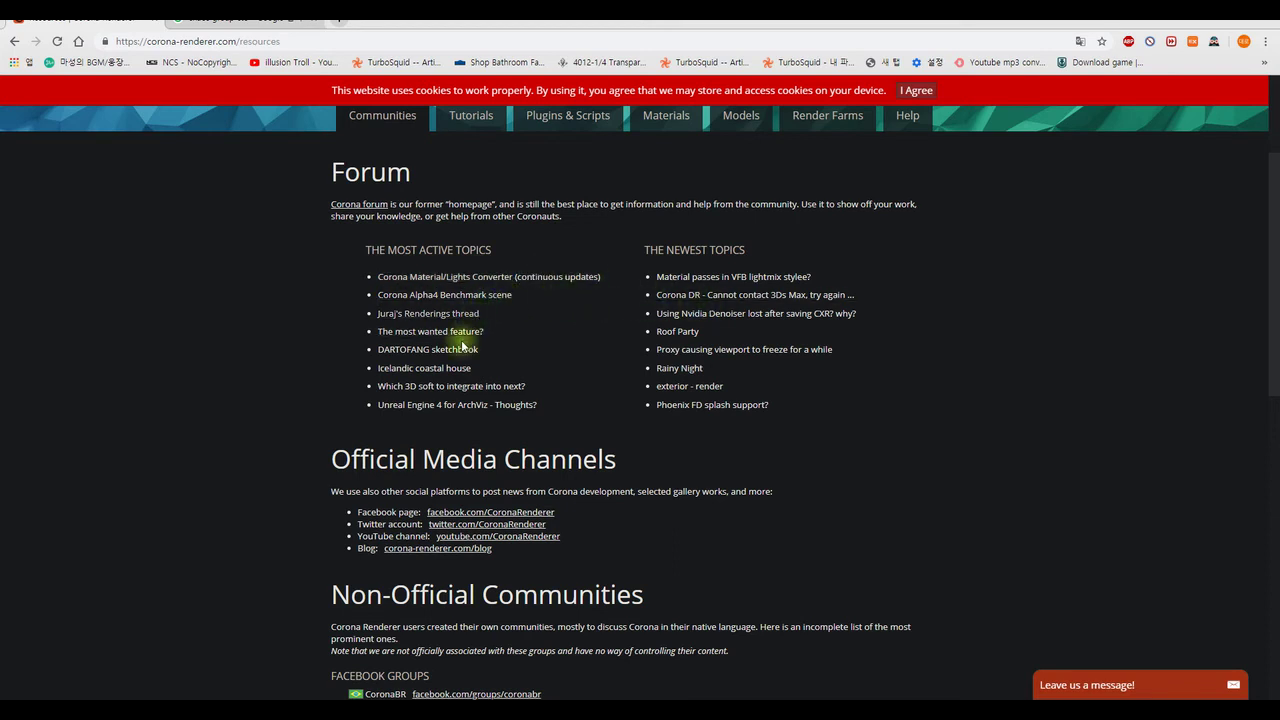
{"action": "scroll", "coordinate": [568, 474], "scroll_direction": "down", "scroll_amount": 2}
{"action": "scroll", "coordinate": [568, 474], "scroll_direction": "down", "scroll_amount": 3}
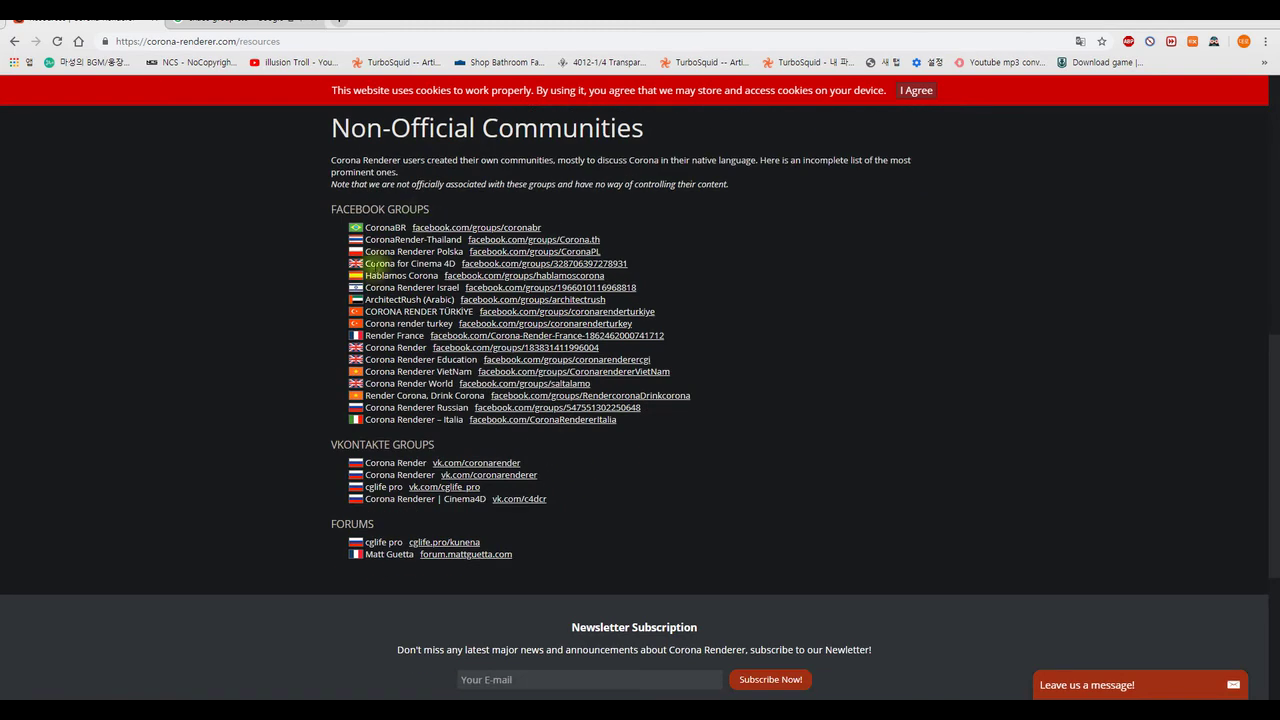
{"action": "scroll", "coordinate": [590, 486], "scroll_direction": "up", "scroll_amount": 5}
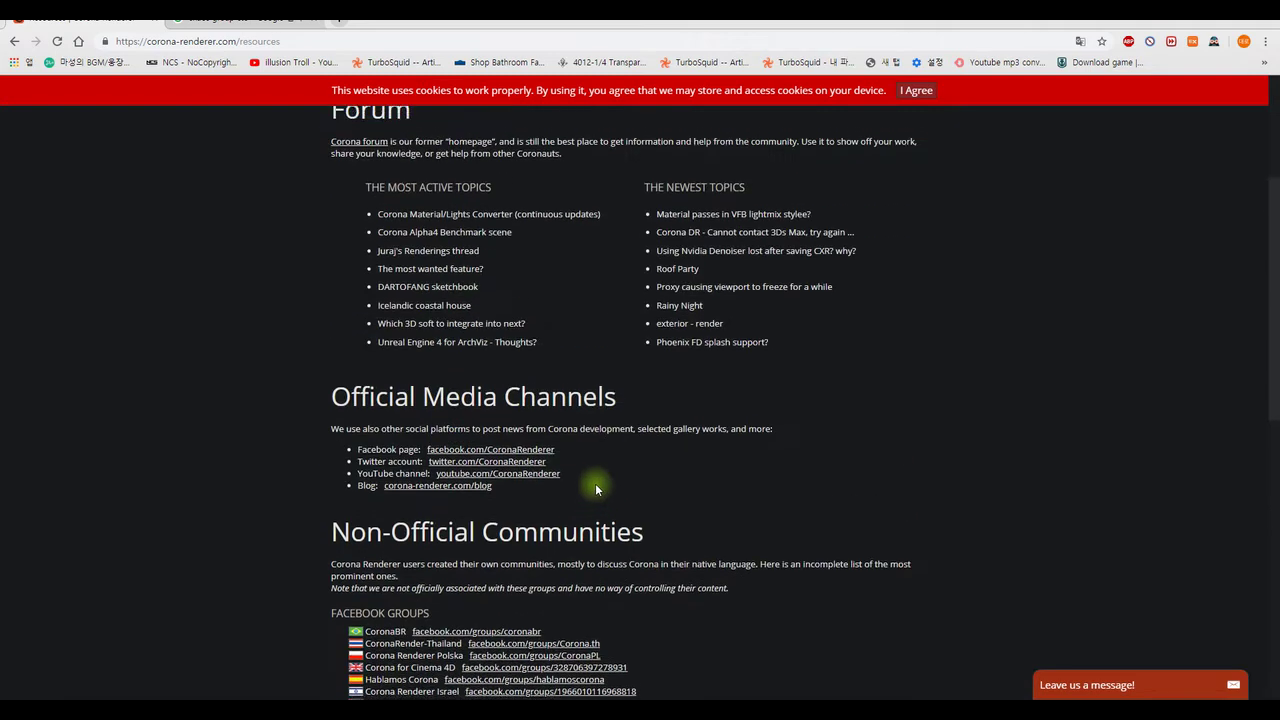
{"action": "scroll", "coordinate": [595, 484], "scroll_direction": "up", "scroll_amount": 2}
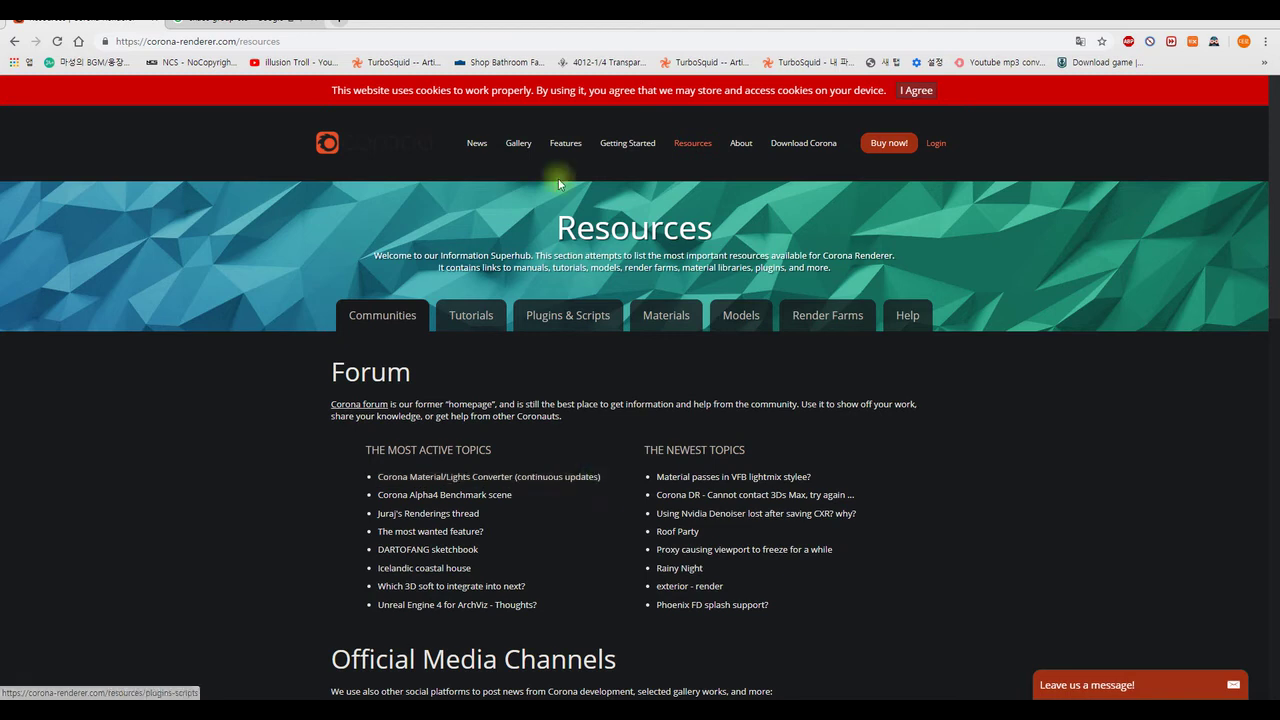
{"action": "left_click", "coordinate": [472, 312]}
{"action": "scroll", "coordinate": [1001, 446], "scroll_direction": "down", "scroll_amount": 2}
{"action": "scroll", "coordinate": [1001, 446], "scroll_direction": "down", "scroll_amount": 2}
{"action": "scroll", "coordinate": [905, 402], "scroll_direction": "down", "scroll_amount": 3}
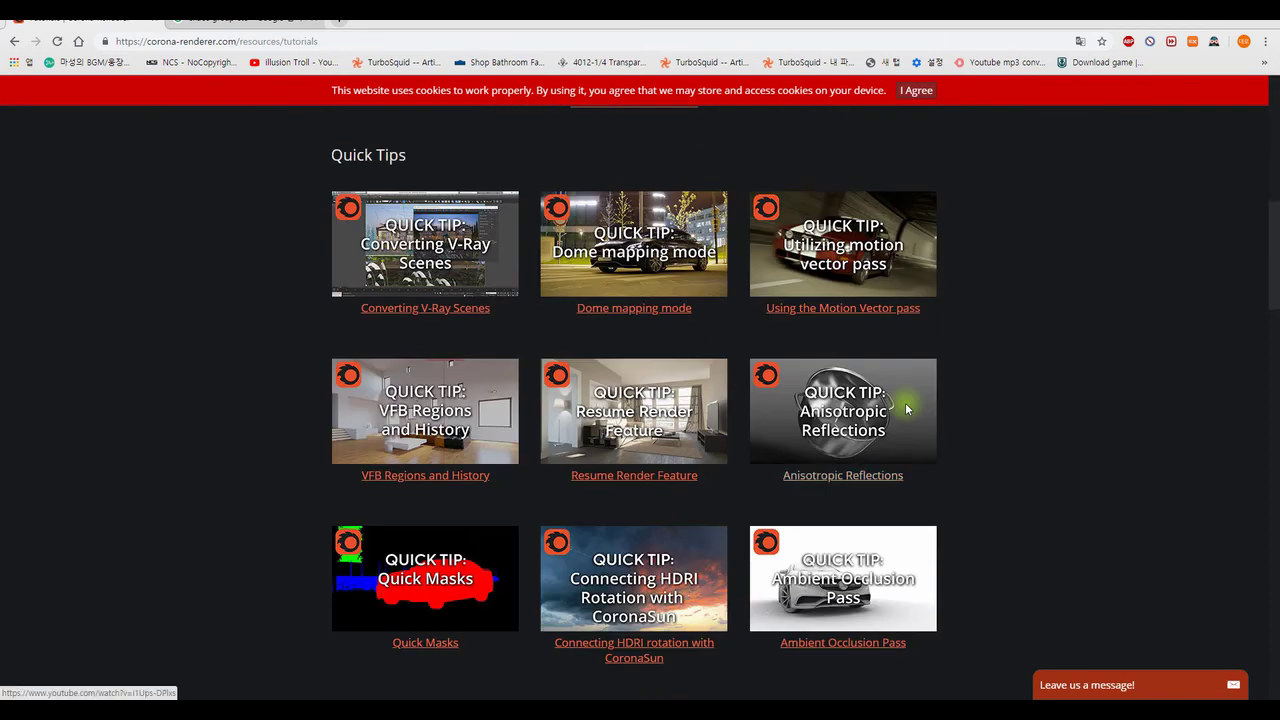
{"action": "scroll", "coordinate": [973, 430], "scroll_direction": "down", "scroll_amount": 1}
{"action": "scroll", "coordinate": [973, 430], "scroll_direction": "down", "scroll_amount": 3}
{"action": "scroll", "coordinate": [973, 430], "scroll_direction": "down", "scroll_amount": 2}
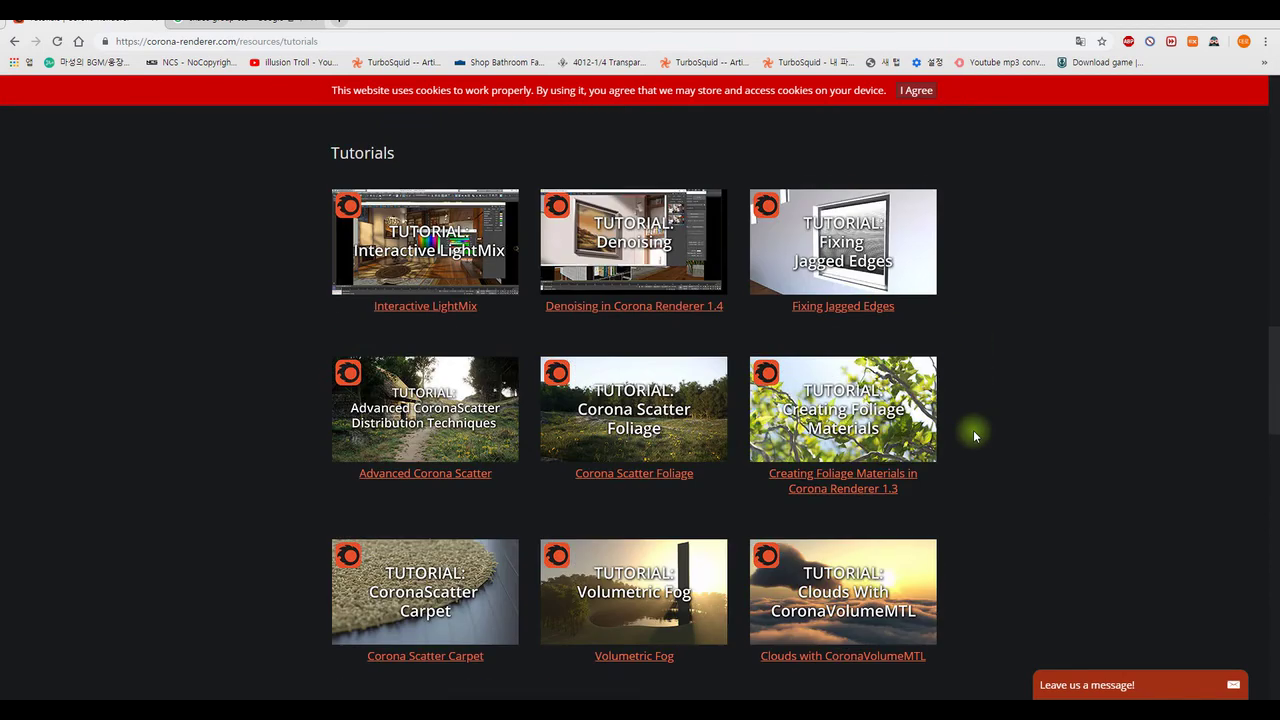
{"action": "scroll", "coordinate": [973, 430], "scroll_direction": "down", "scroll_amount": 4}
{"action": "scroll", "coordinate": [973, 430], "scroll_direction": "down", "scroll_amount": 1}
{"action": "scroll", "coordinate": [973, 430], "scroll_direction": "down", "scroll_amount": 2}
{"action": "scroll", "coordinate": [973, 430], "scroll_direction": "down", "scroll_amount": 1}
{"action": "scroll", "coordinate": [973, 430], "scroll_direction": "down", "scroll_amount": 1}
{"action": "scroll", "coordinate": [973, 430], "scroll_direction": "down", "scroll_amount": 3}
{"action": "scroll", "coordinate": [973, 430], "scroll_direction": "down", "scroll_amount": 3}
{"action": "scroll", "coordinate": [973, 430], "scroll_direction": "up", "scroll_amount": 3}
{"action": "scroll", "coordinate": [973, 430], "scroll_direction": "up", "scroll_amount": 4}
{"action": "scroll", "coordinate": [973, 430], "scroll_direction": "up", "scroll_amount": 7}
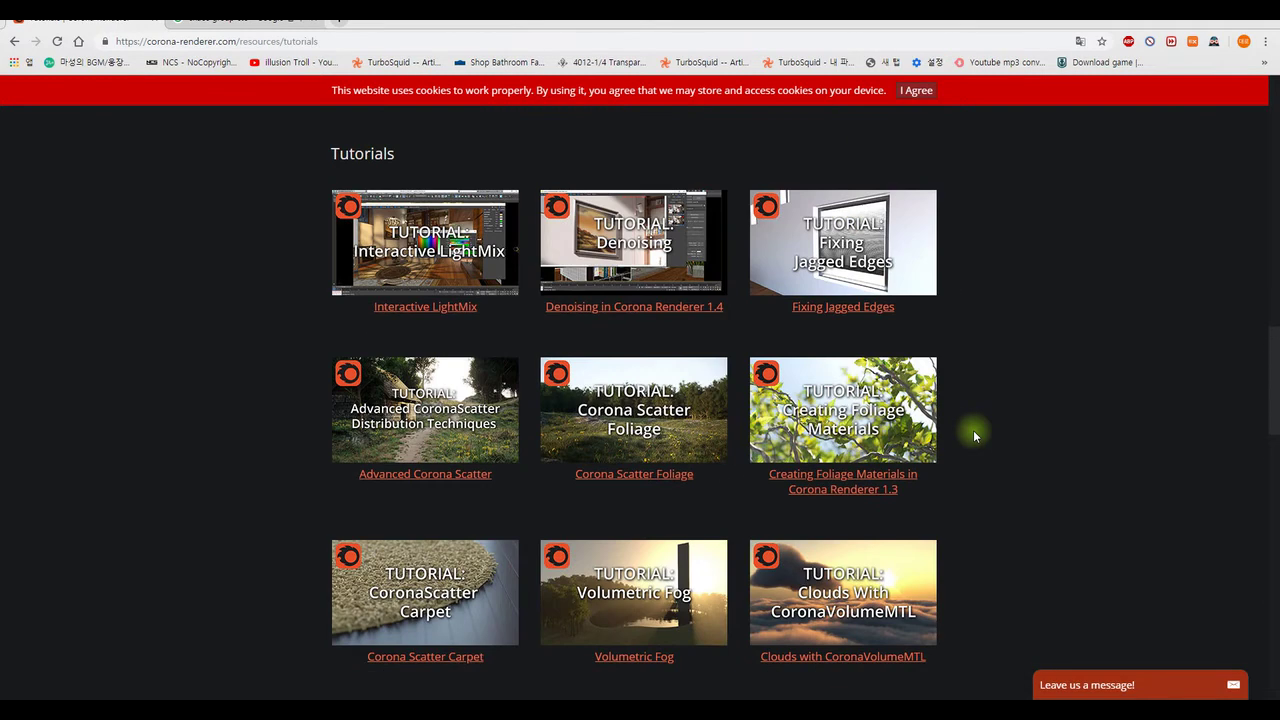
{"action": "scroll", "coordinate": [973, 430], "scroll_direction": "up", "scroll_amount": 3}
{"action": "scroll", "coordinate": [973, 430], "scroll_direction": "up", "scroll_amount": 3}
{"action": "scroll", "coordinate": [973, 430], "scroll_direction": "up", "scroll_amount": 4}
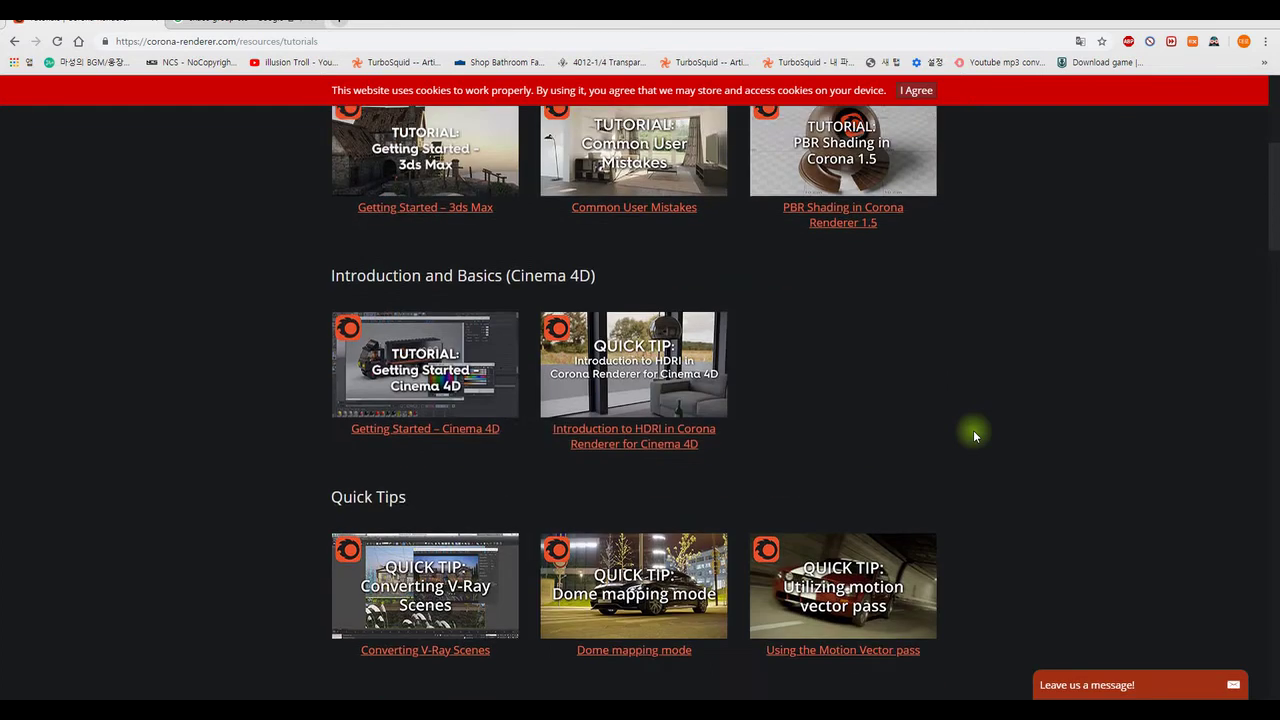
{"action": "scroll", "coordinate": [973, 430], "scroll_direction": "up", "scroll_amount": 2}
{"action": "scroll", "coordinate": [972, 428], "scroll_direction": "up", "scroll_amount": 1}
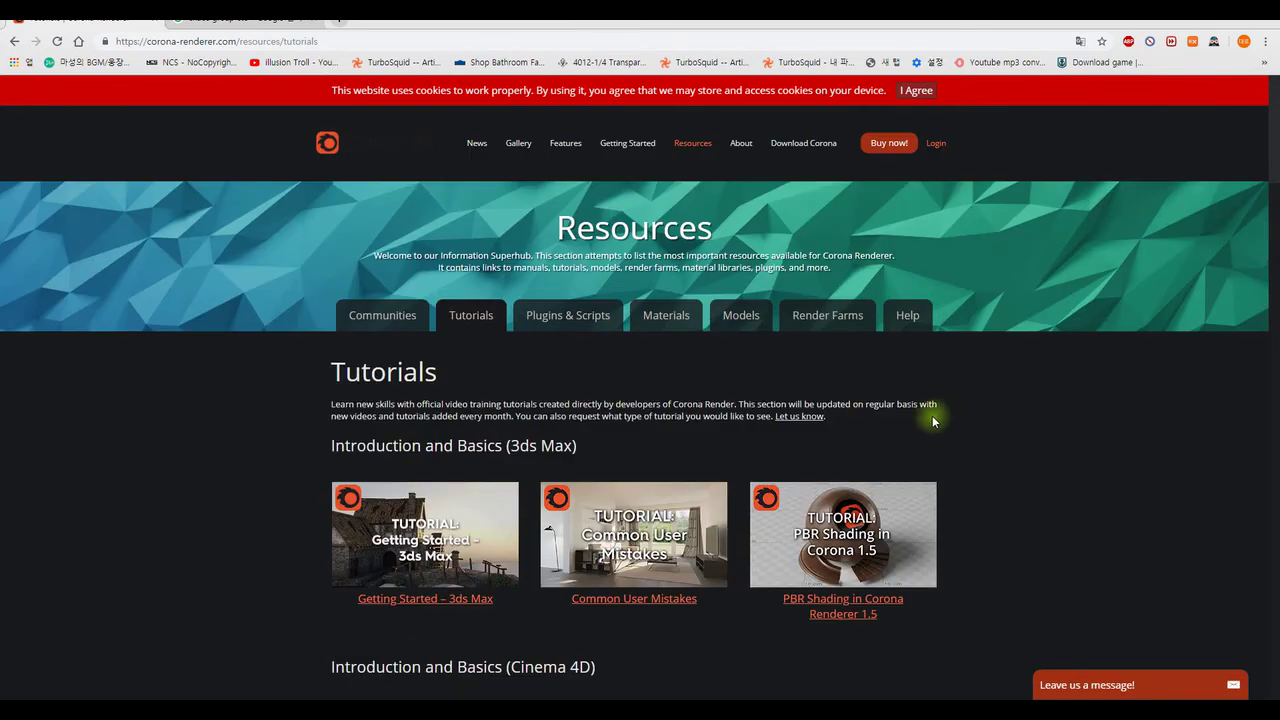
Switch to the Plugins & Scripts tab and scroll down through the compatible plugins table
{"action": "left_click", "coordinate": [605, 317]}
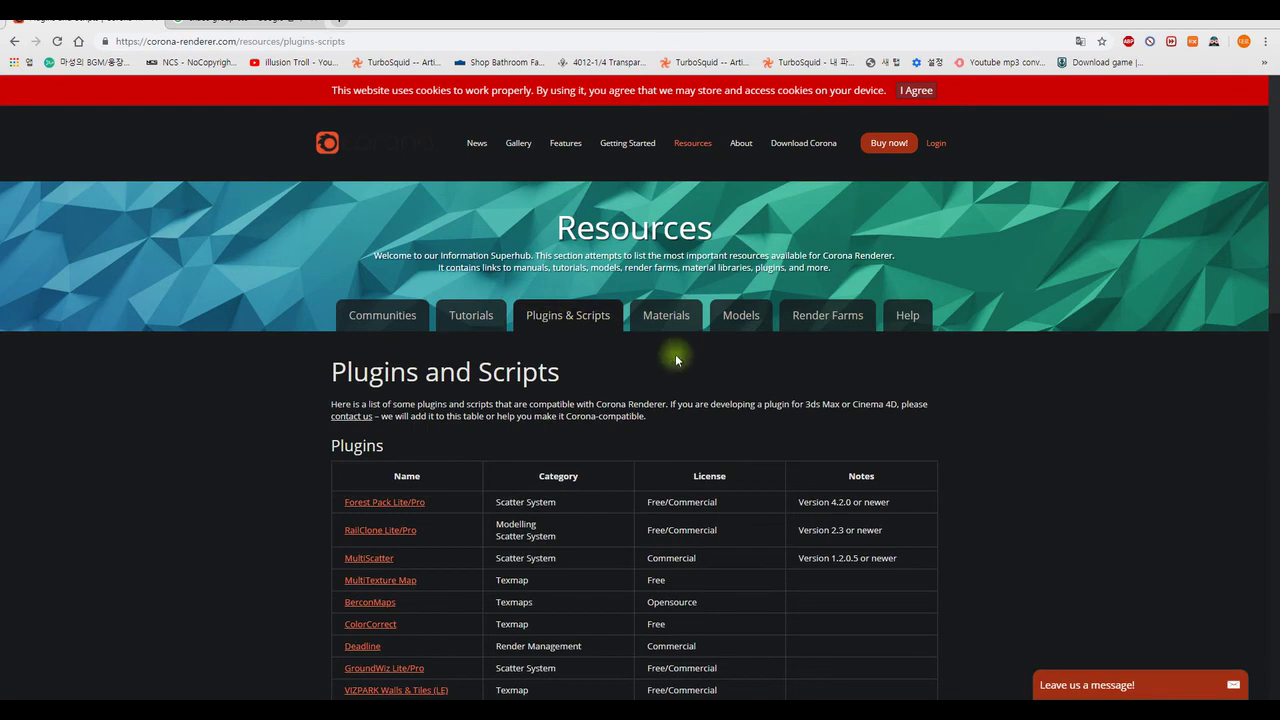
{"action": "scroll", "coordinate": [675, 358], "scroll_direction": "down", "scroll_amount": 2}
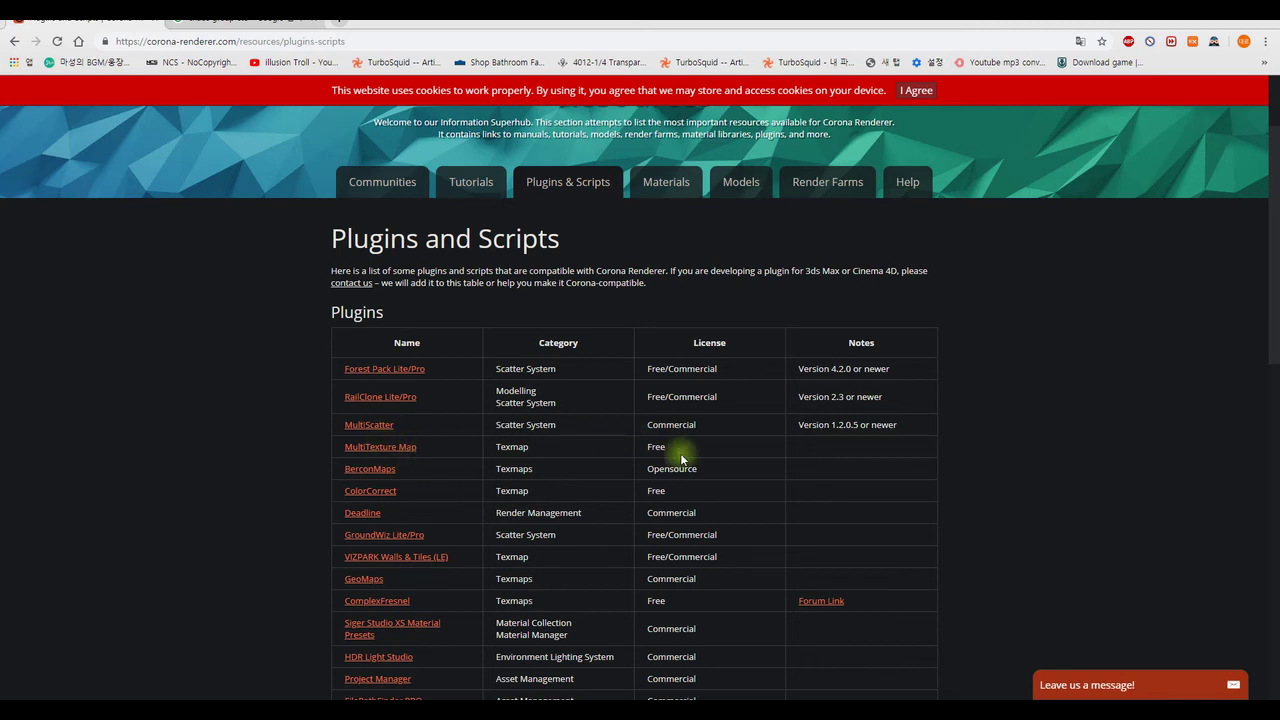
{"action": "scroll", "coordinate": [594, 428], "scroll_direction": "down", "scroll_amount": 2}
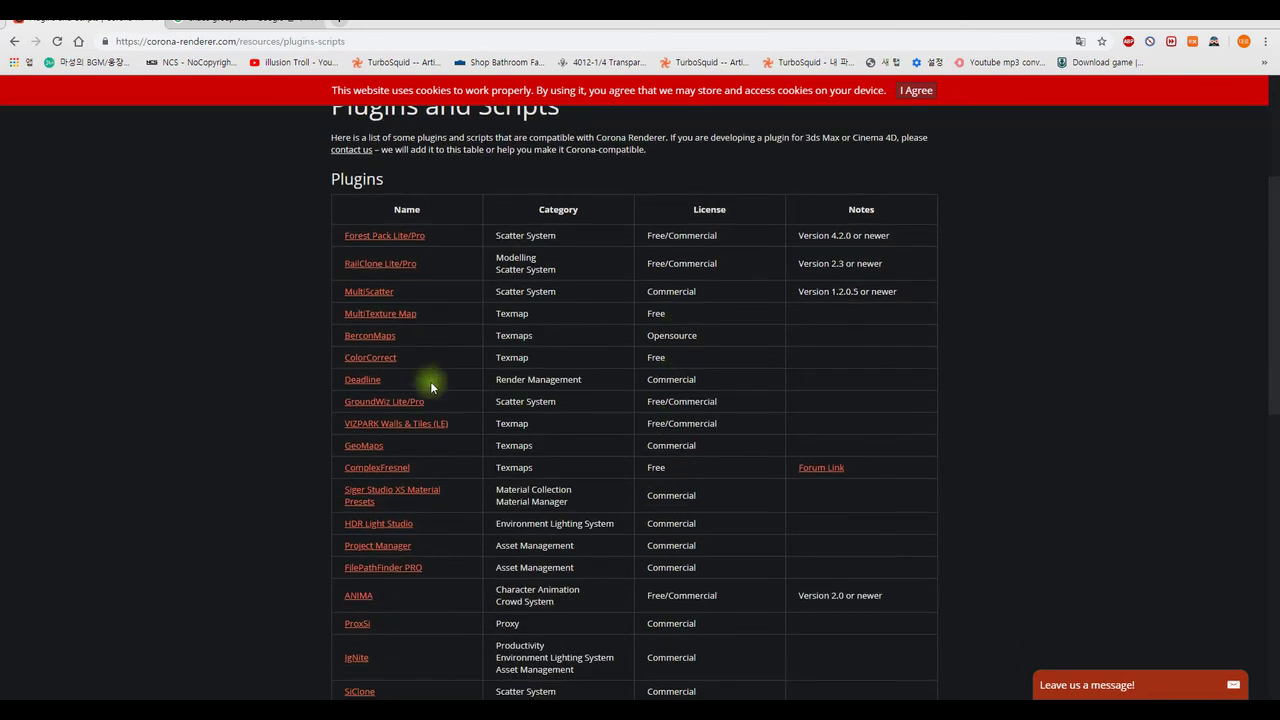
{"action": "scroll", "coordinate": [432, 385], "scroll_direction": "down", "scroll_amount": 1}
{"action": "scroll", "coordinate": [400, 526], "scroll_direction": "down", "scroll_amount": 1}
{"action": "scroll", "coordinate": [409, 528], "scroll_direction": "down", "scroll_amount": 1}
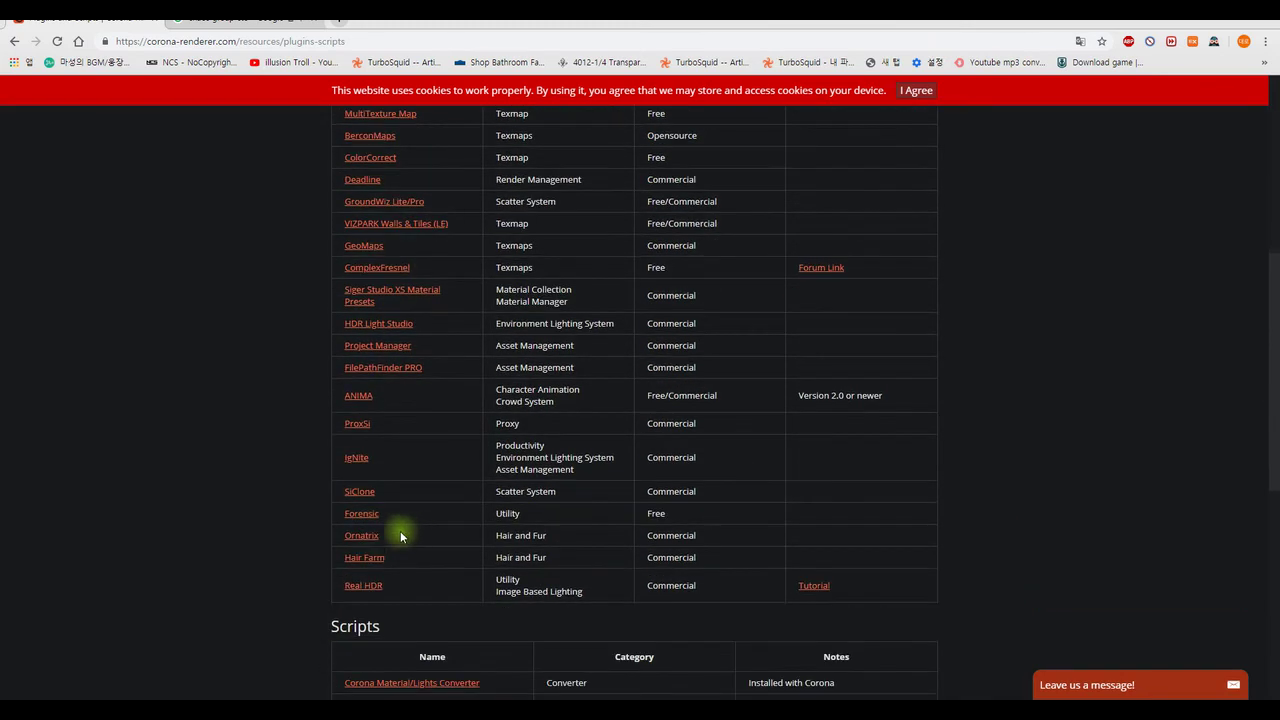
{"action": "scroll", "coordinate": [440, 534], "scroll_direction": "down", "scroll_amount": 1}
{"action": "scroll", "coordinate": [427, 534], "scroll_direction": "down", "scroll_amount": 1}
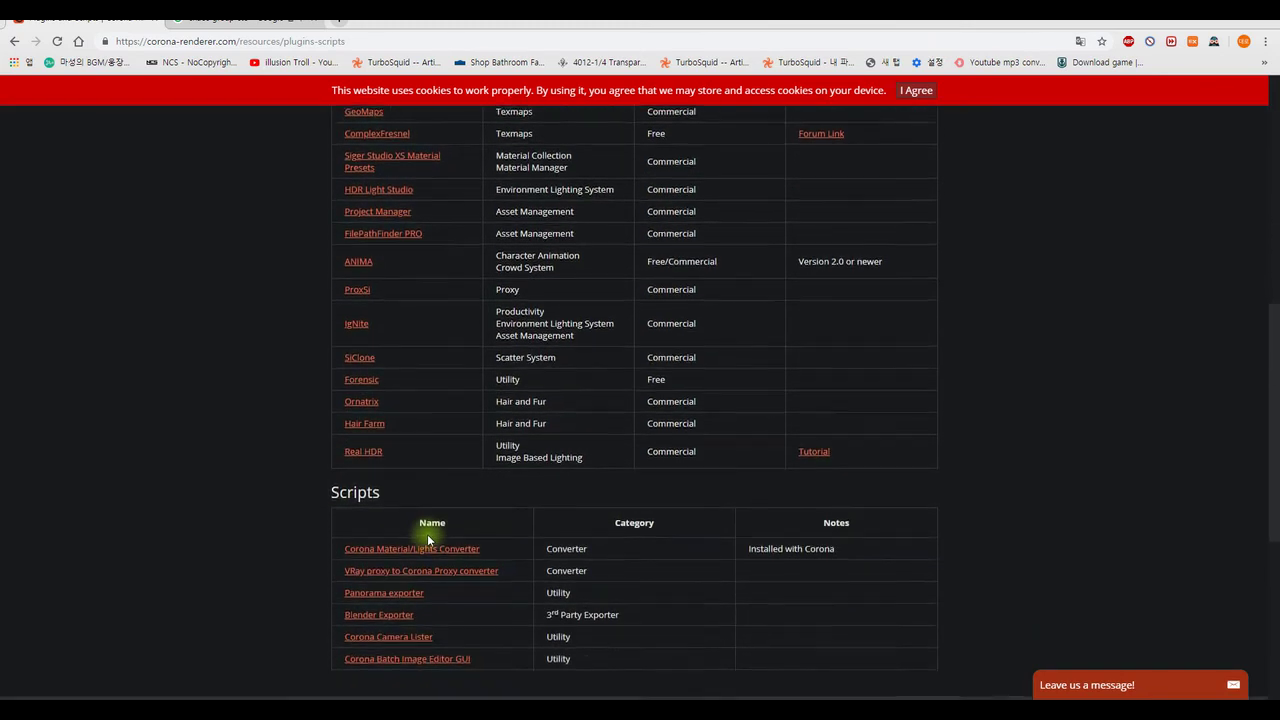
{"action": "scroll", "coordinate": [440, 480], "scroll_direction": "down", "scroll_amount": 2}
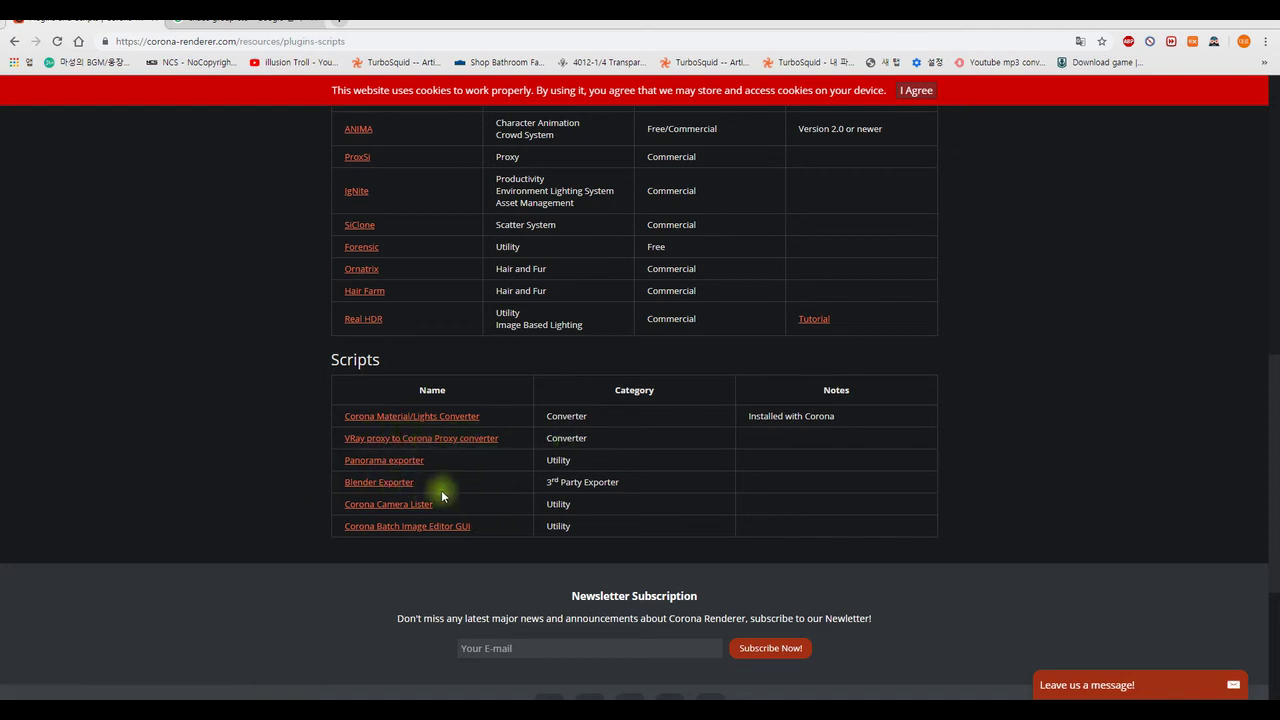
Scroll back and forth over the Plugins and Scripts tables, ending near the top
{"action": "scroll", "coordinate": [545, 510], "scroll_direction": "up", "scroll_amount": 2}
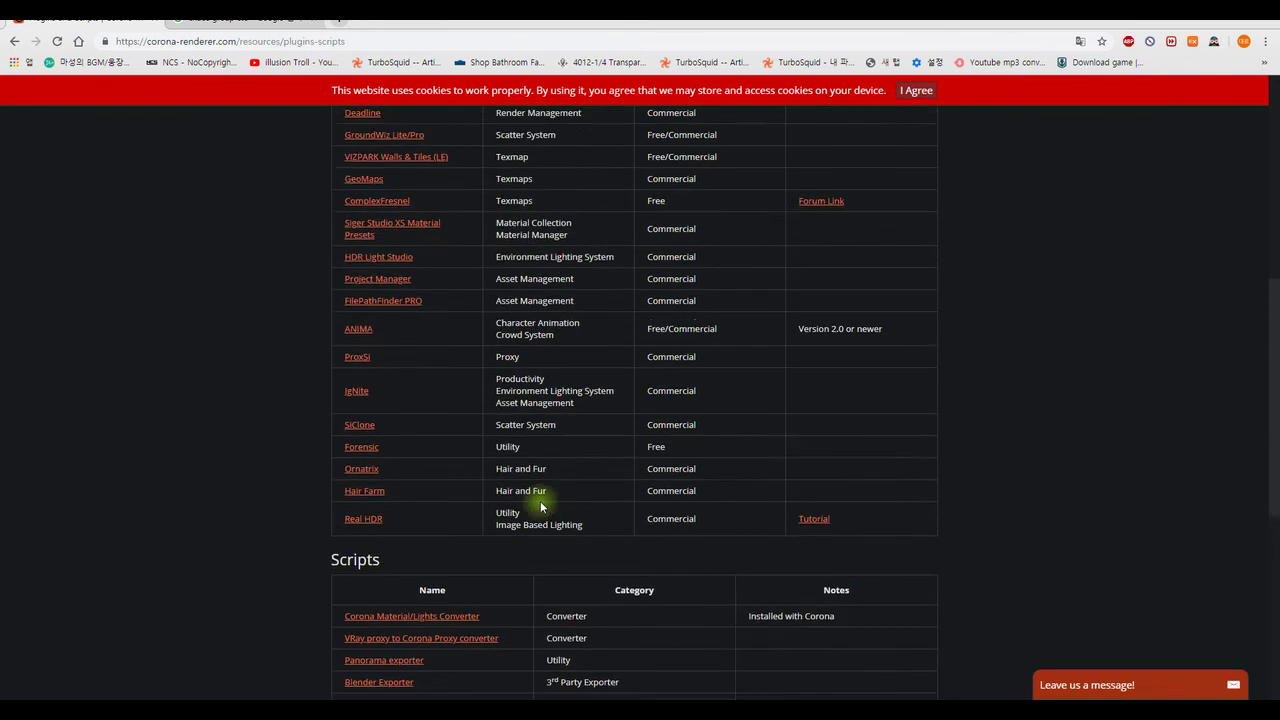
{"action": "scroll", "coordinate": [540, 501], "scroll_direction": "up", "scroll_amount": 3}
{"action": "scroll", "coordinate": [571, 560], "scroll_direction": "up", "scroll_amount": 2}
{"action": "scroll", "coordinate": [585, 545], "scroll_direction": "down", "scroll_amount": 3}
{"action": "scroll", "coordinate": [588, 538], "scroll_direction": "down", "scroll_amount": 3}
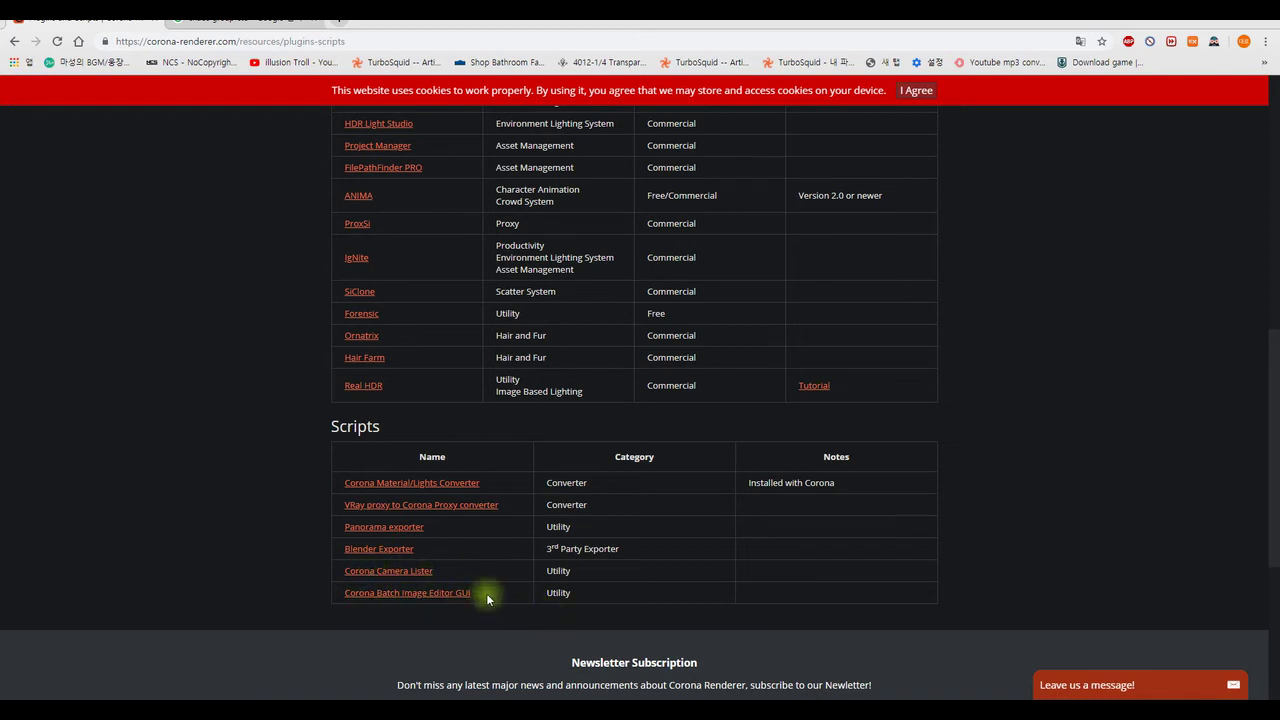
{"action": "scroll", "coordinate": [530, 585], "scroll_direction": "up", "scroll_amount": 5}
{"action": "scroll", "coordinate": [534, 575], "scroll_direction": "up", "scroll_amount": 5}
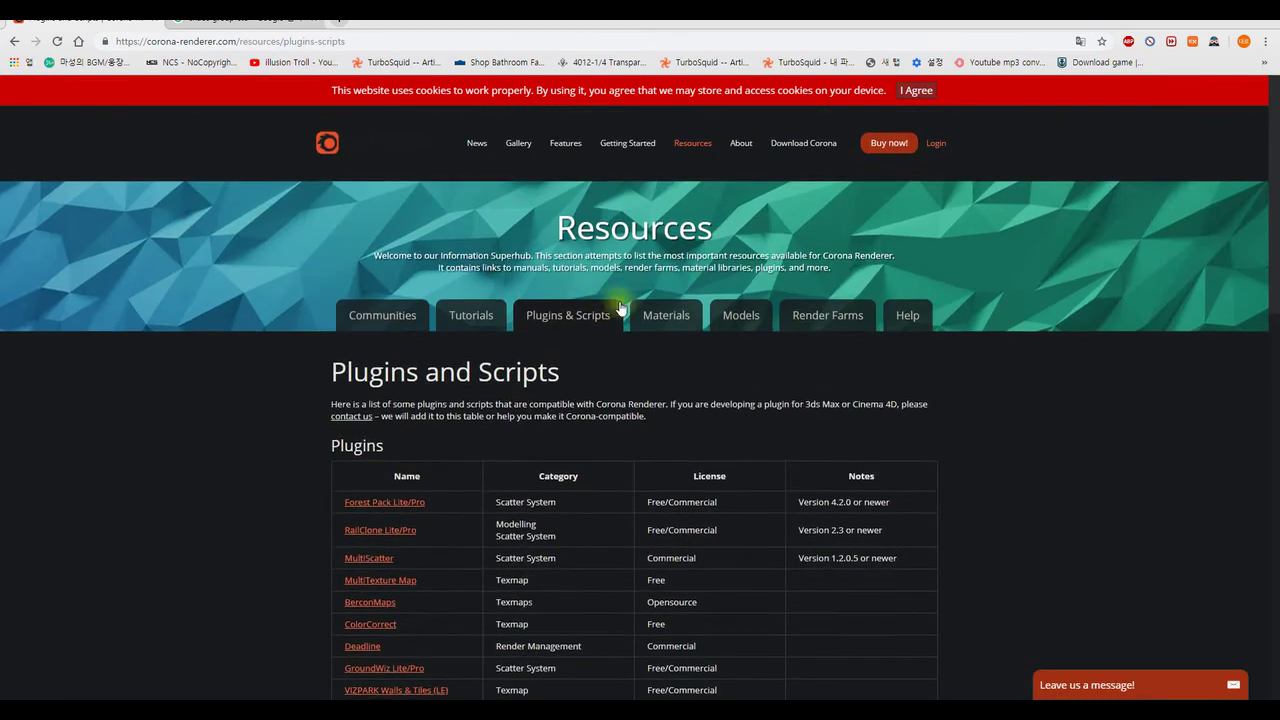
Open the Materials resources page and scroll over its material set list
{"action": "left_click", "coordinate": [666, 314]}
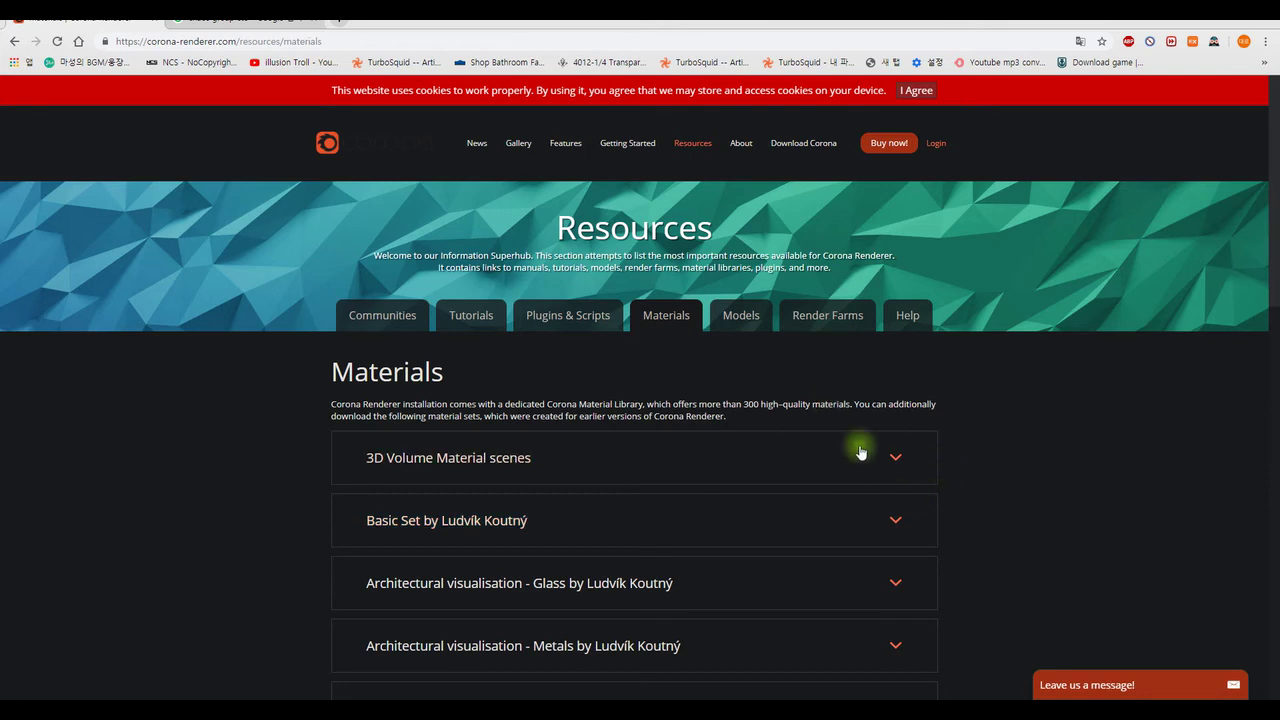
{"action": "scroll", "coordinate": [768, 476], "scroll_direction": "down", "scroll_amount": 2}
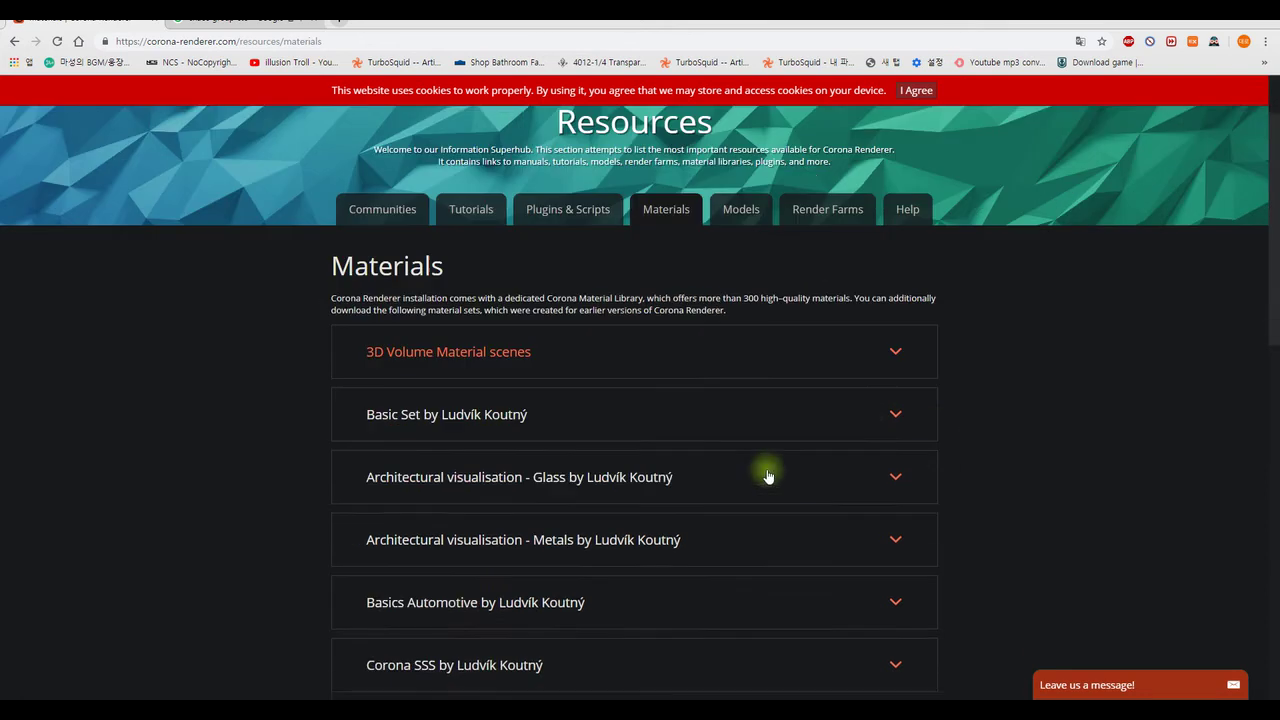
{"action": "scroll", "coordinate": [536, 420], "scroll_direction": "down", "scroll_amount": 2}
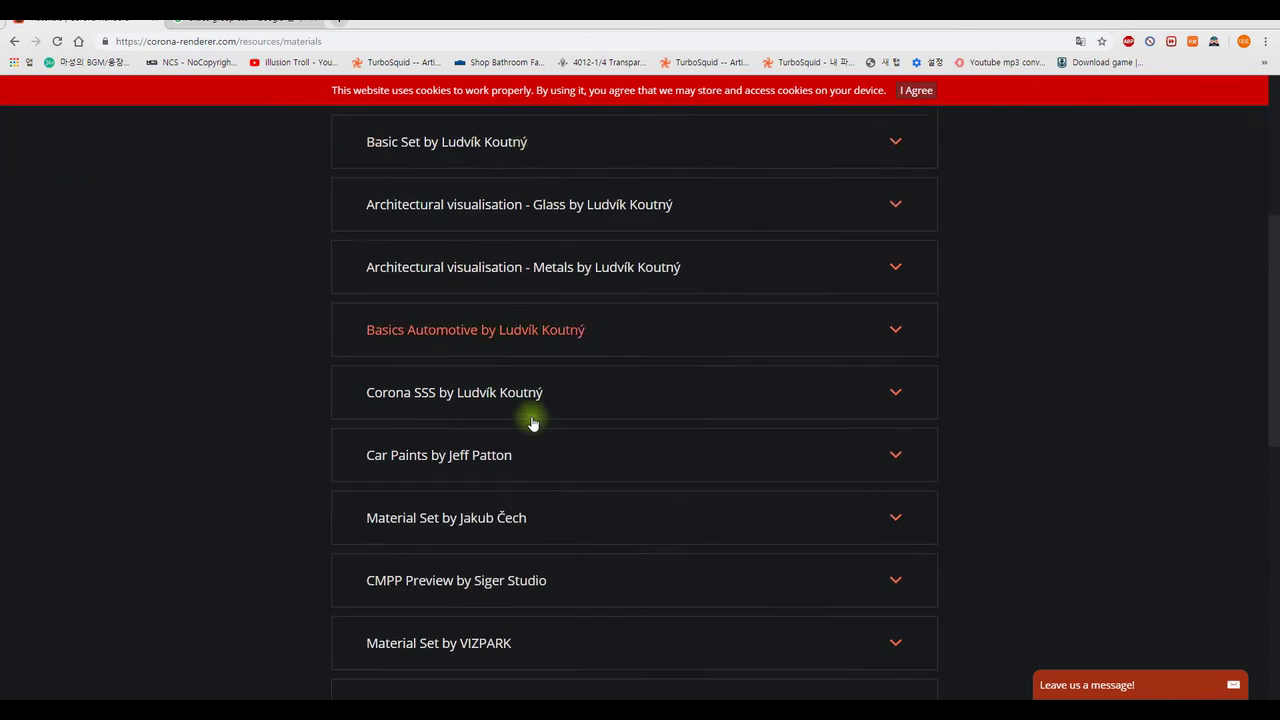
{"action": "scroll", "coordinate": [528, 414], "scroll_direction": "down", "scroll_amount": 2}
{"action": "scroll", "coordinate": [550, 370], "scroll_direction": "up", "scroll_amount": 2}
{"action": "scroll", "coordinate": [549, 400], "scroll_direction": "up", "scroll_amount": 2}
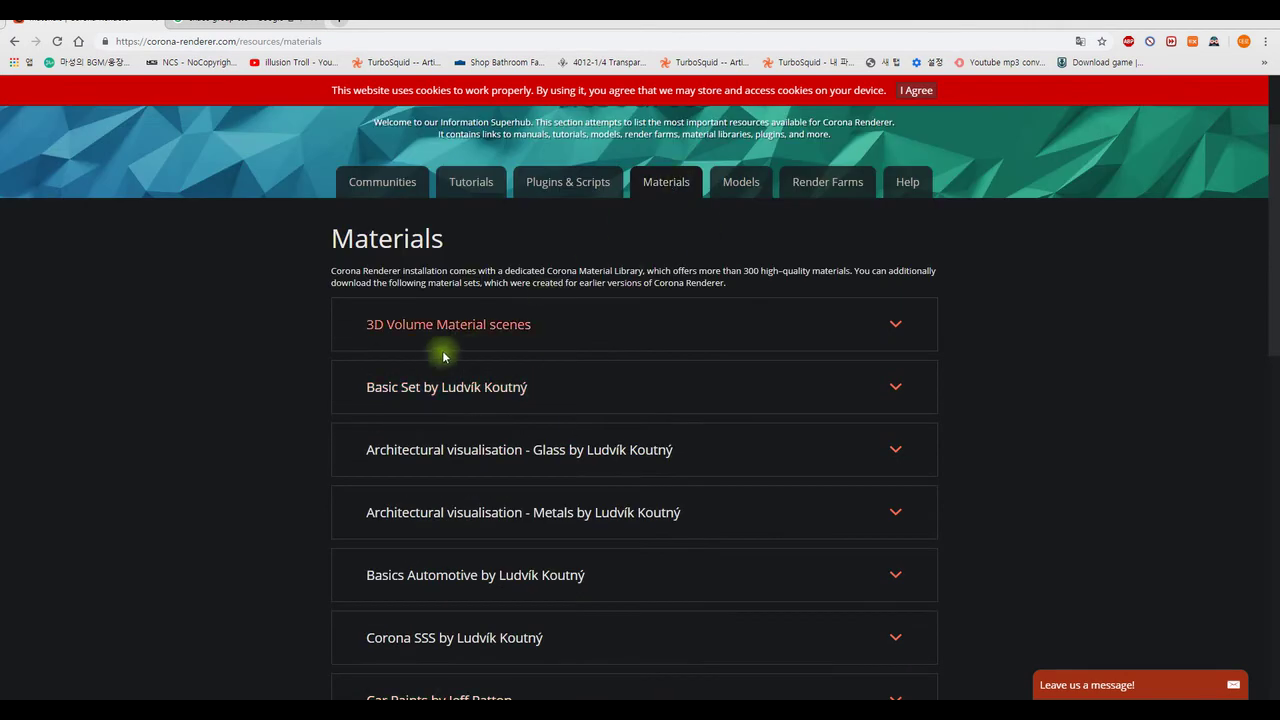
Expand the 3D Volume Material scenes and Basic Set sections to preview them
{"action": "left_click", "coordinate": [491, 326]}
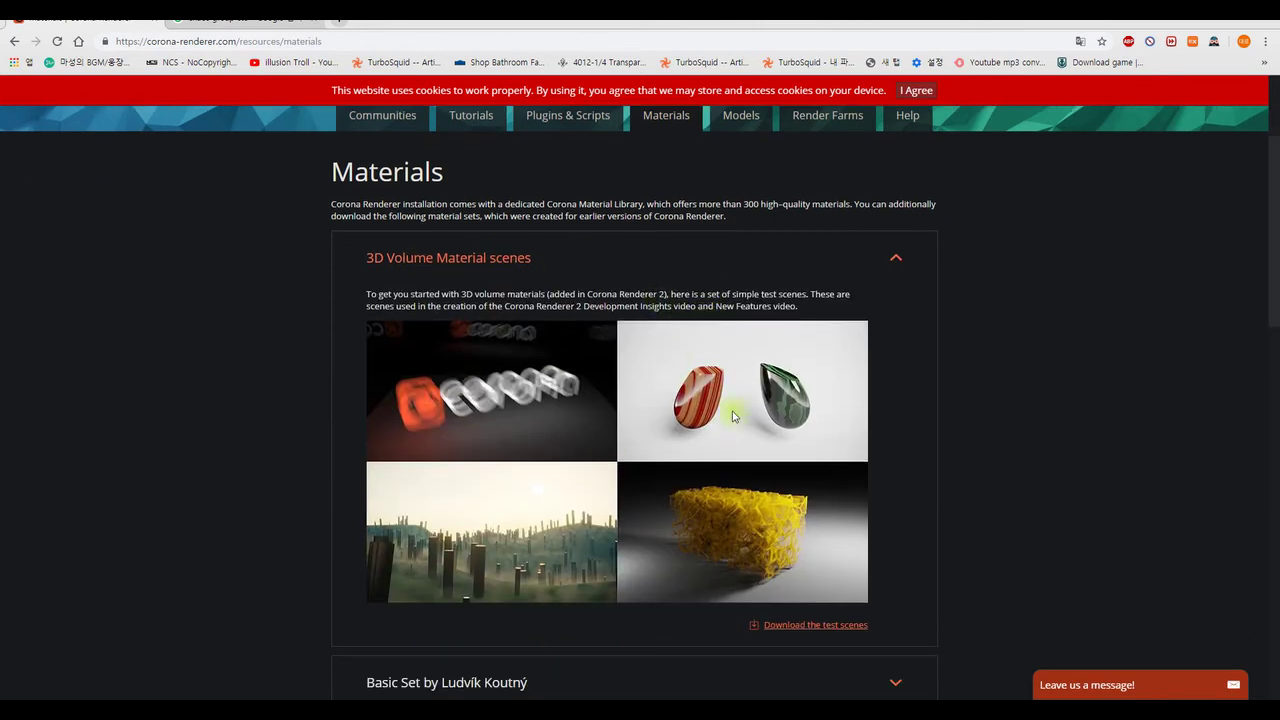
{"action": "scroll", "coordinate": [544, 510], "scroll_direction": "down", "scroll_amount": 3}
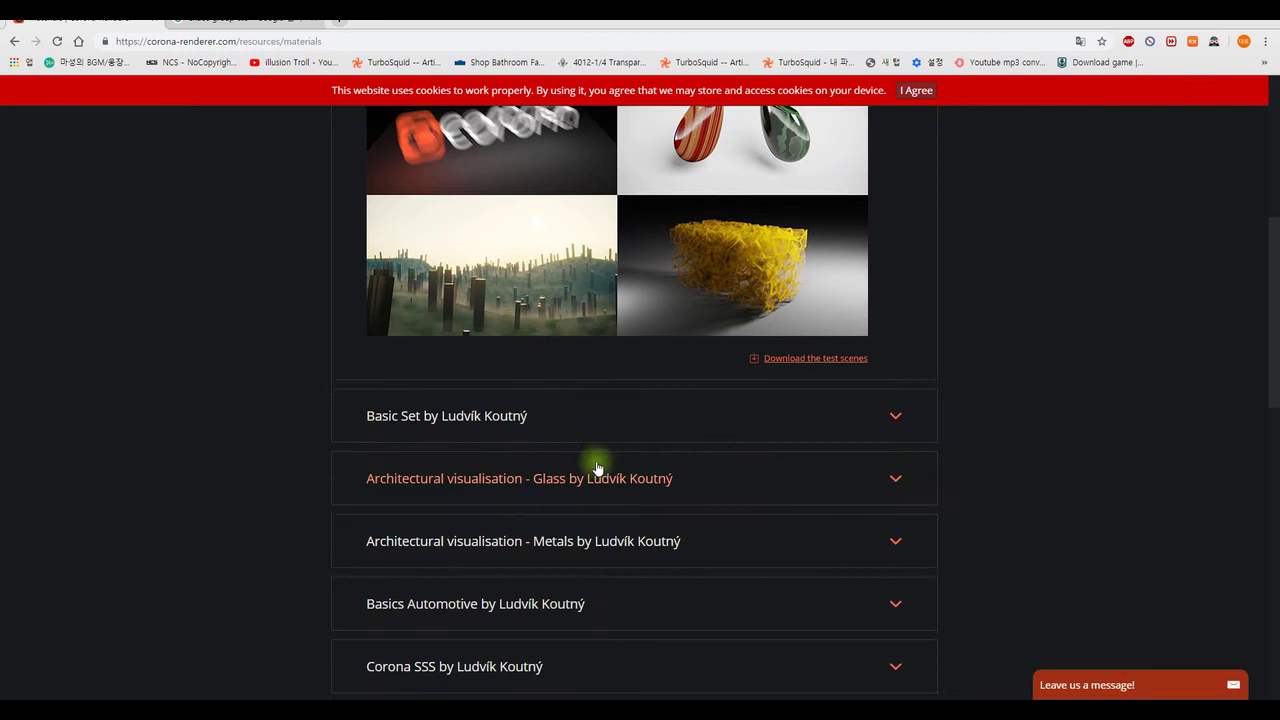
{"action": "left_click", "coordinate": [464, 424]}
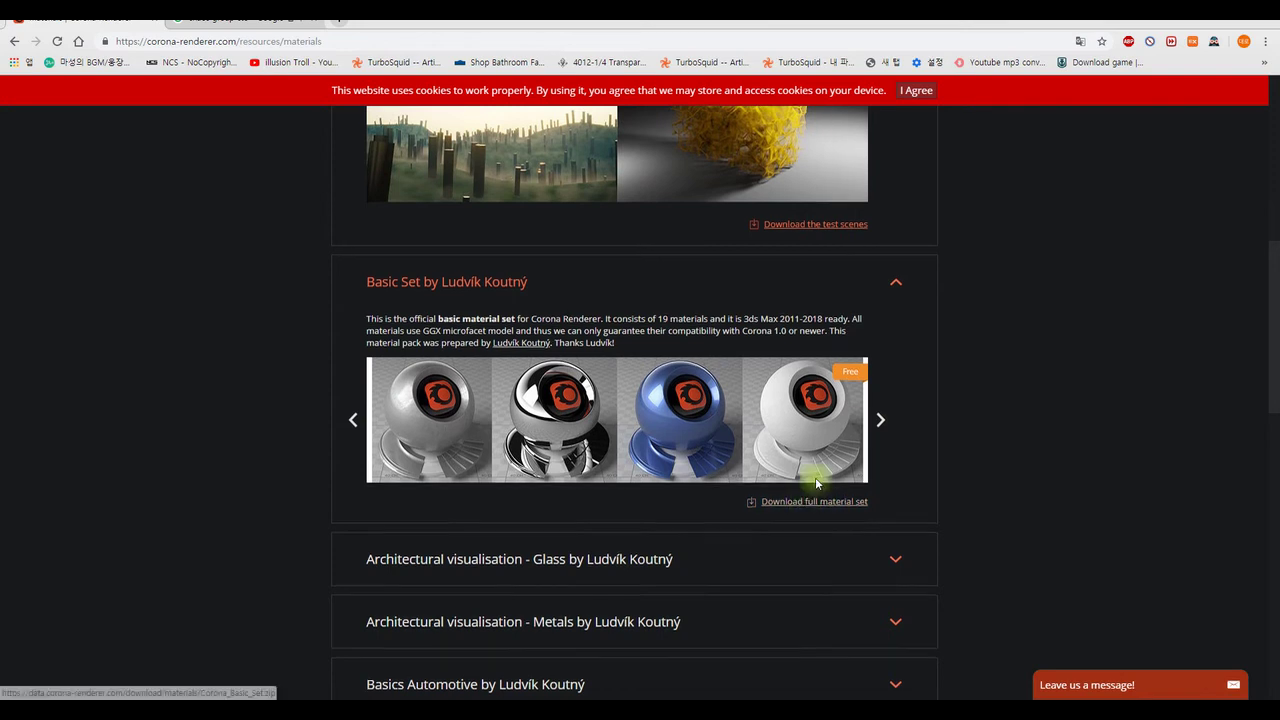
{"action": "scroll", "coordinate": [805, 500], "scroll_direction": "down", "scroll_amount": 2}
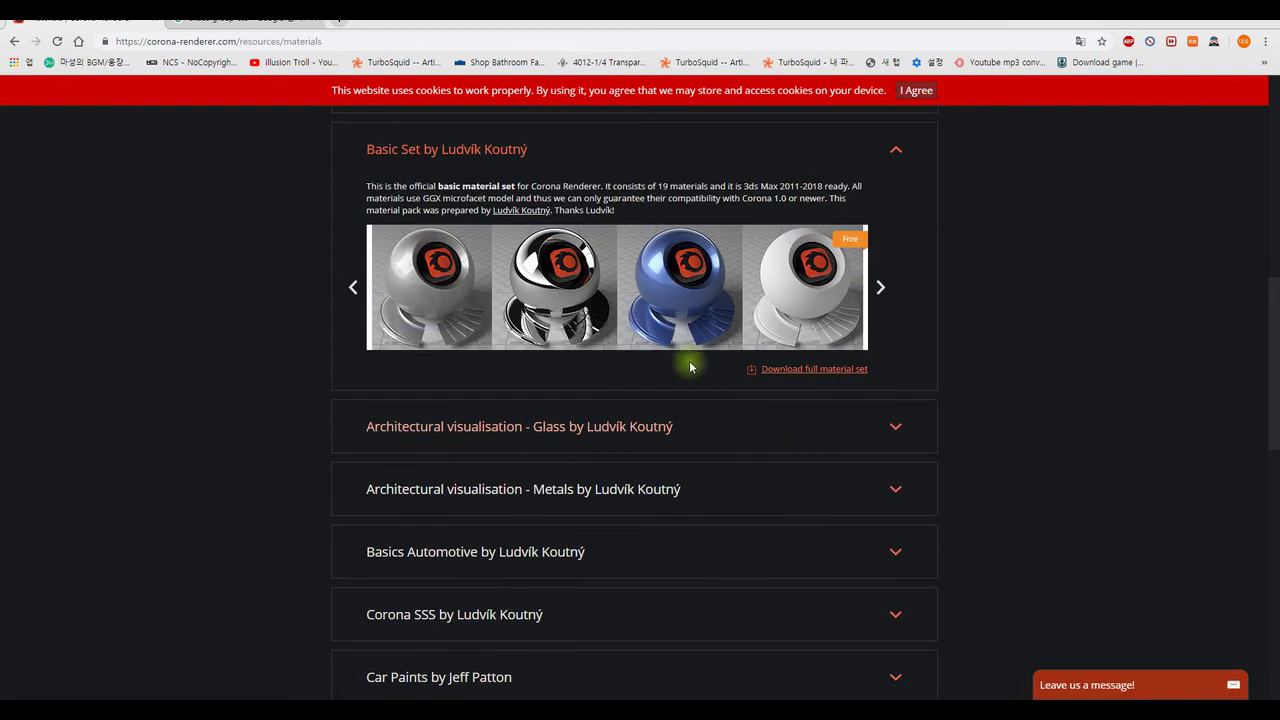
{"action": "scroll", "coordinate": [691, 451], "scroll_direction": "up", "scroll_amount": 2}
{"action": "scroll", "coordinate": [697, 477], "scroll_direction": "up", "scroll_amount": 3}
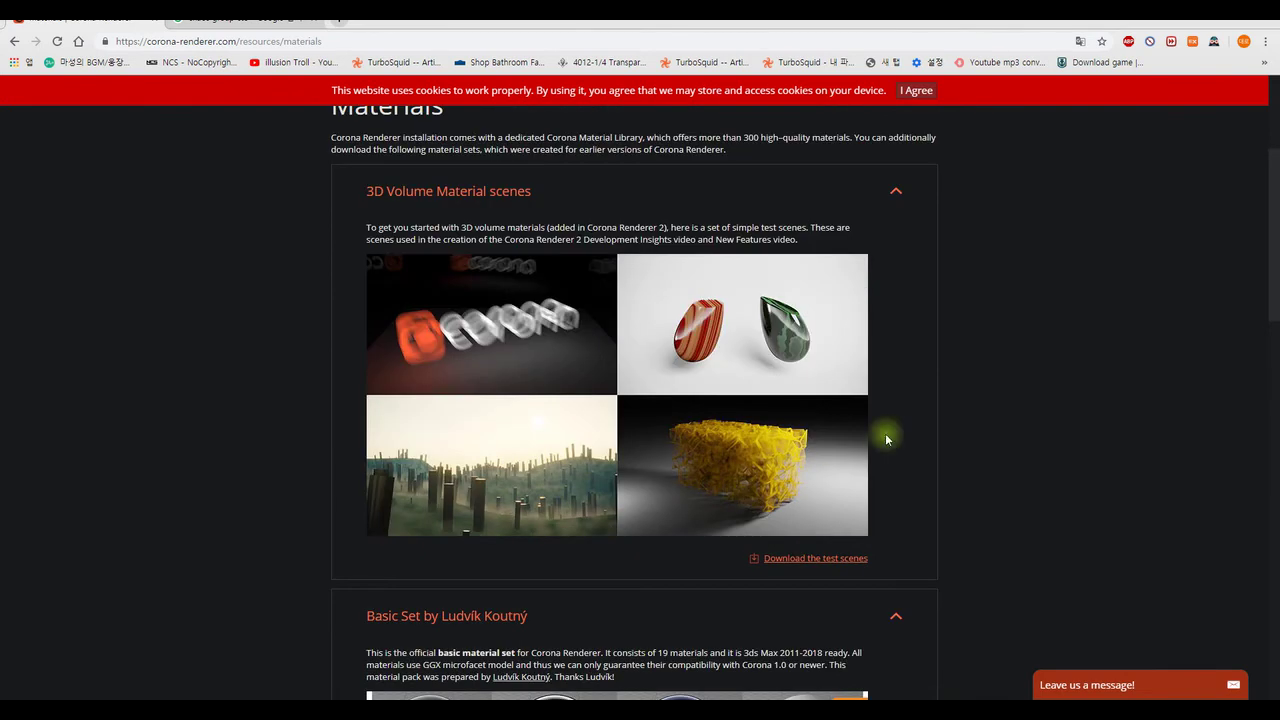
{"action": "scroll", "coordinate": [697, 490], "scroll_direction": "down", "scroll_amount": 3}
{"action": "scroll", "coordinate": [690, 494], "scroll_direction": "down", "scroll_amount": 1}
{"action": "scroll", "coordinate": [686, 494], "scroll_direction": "down", "scroll_amount": 1}
Expand the Architectural visualisation - Glass material set and look over its previews
{"action": "left_click", "coordinate": [546, 426]}
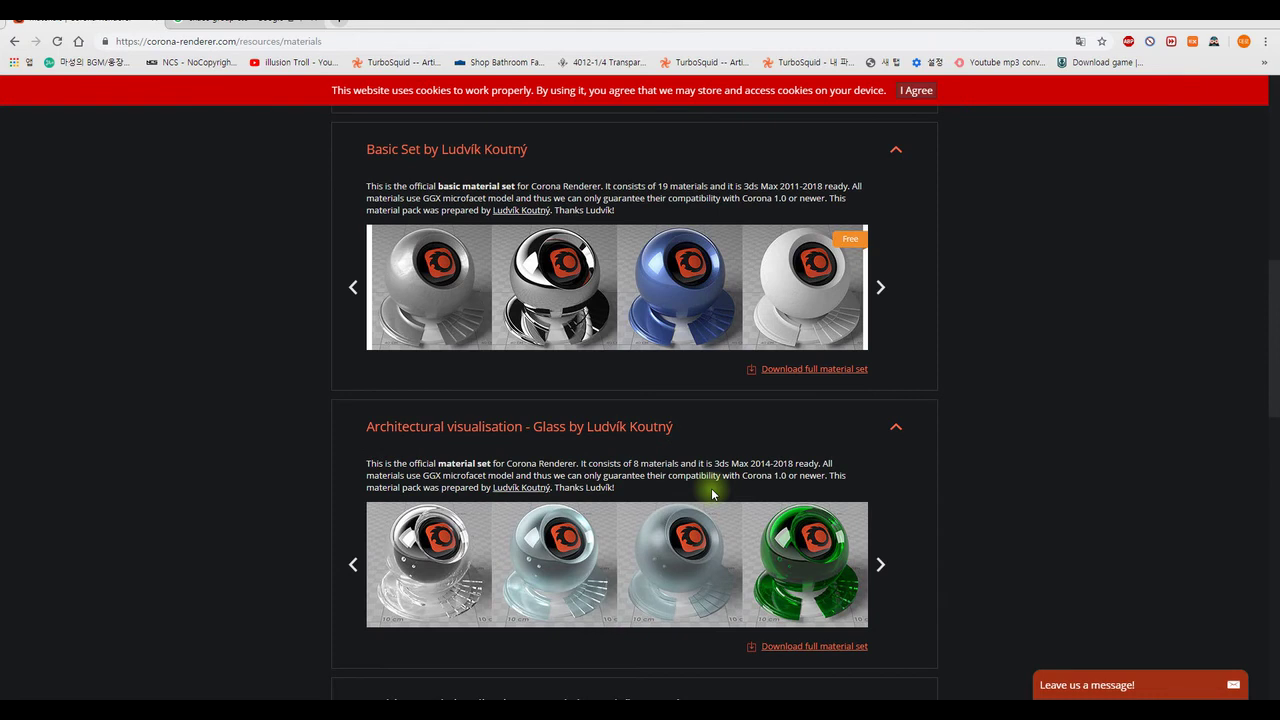
{"action": "scroll", "coordinate": [713, 493], "scroll_direction": "down", "scroll_amount": 2}
{"action": "scroll", "coordinate": [745, 385], "scroll_direction": "down", "scroll_amount": 1}
{"action": "scroll", "coordinate": [585, 405], "scroll_direction": "up", "scroll_amount": 1}
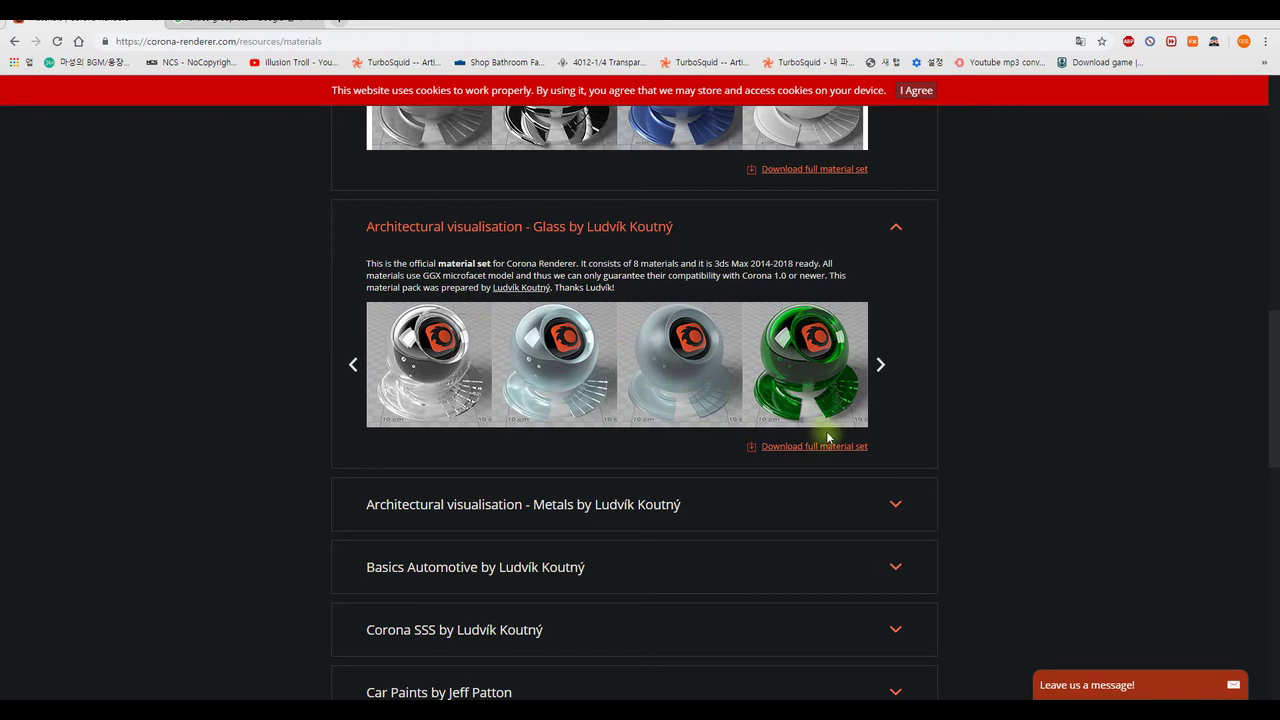
{"action": "scroll", "coordinate": [690, 420], "scroll_direction": "up", "scroll_amount": 2}
{"action": "scroll", "coordinate": [724, 388], "scroll_direction": "up", "scroll_amount": 5}
{"action": "scroll", "coordinate": [720, 385], "scroll_direction": "up", "scroll_amount": 1}
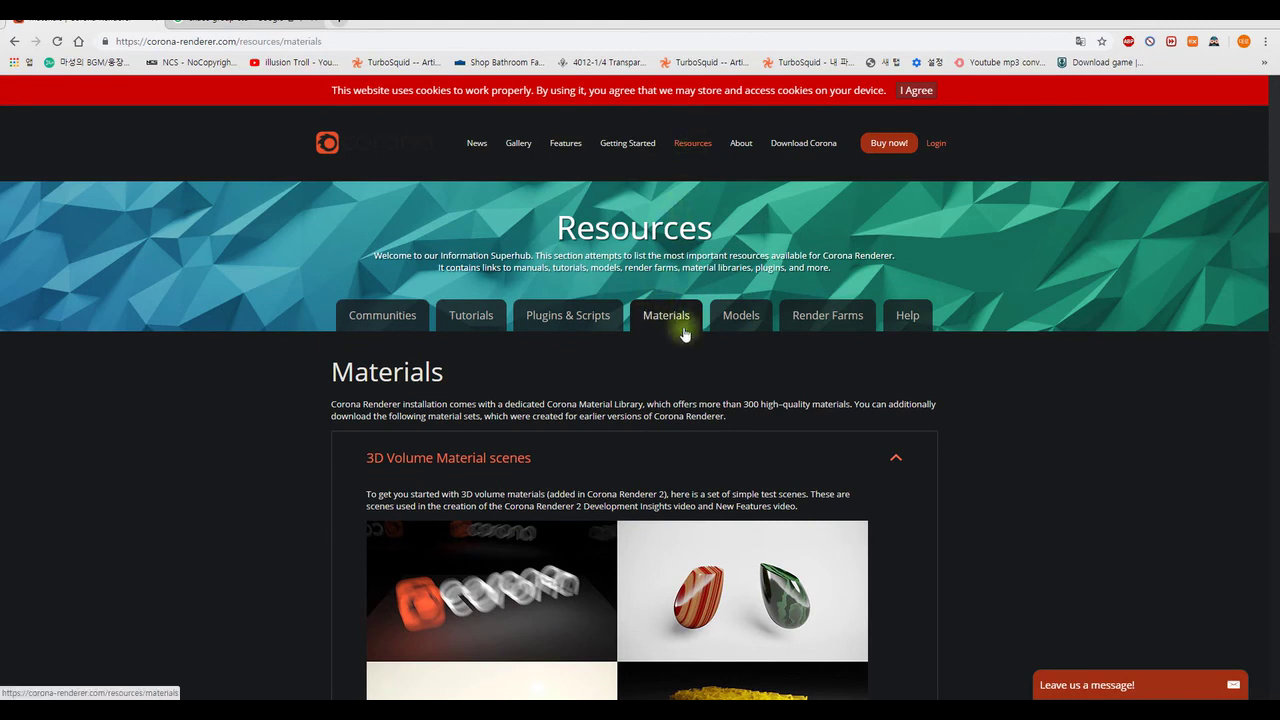
{"action": "scroll", "coordinate": [674, 423], "scroll_direction": "down", "scroll_amount": 5}
{"action": "scroll", "coordinate": [674, 425], "scroll_direction": "down", "scroll_amount": 2}
{"action": "scroll", "coordinate": [675, 428], "scroll_direction": "down", "scroll_amount": 2}
{"action": "scroll", "coordinate": [674, 425], "scroll_direction": "down", "scroll_amount": 2}
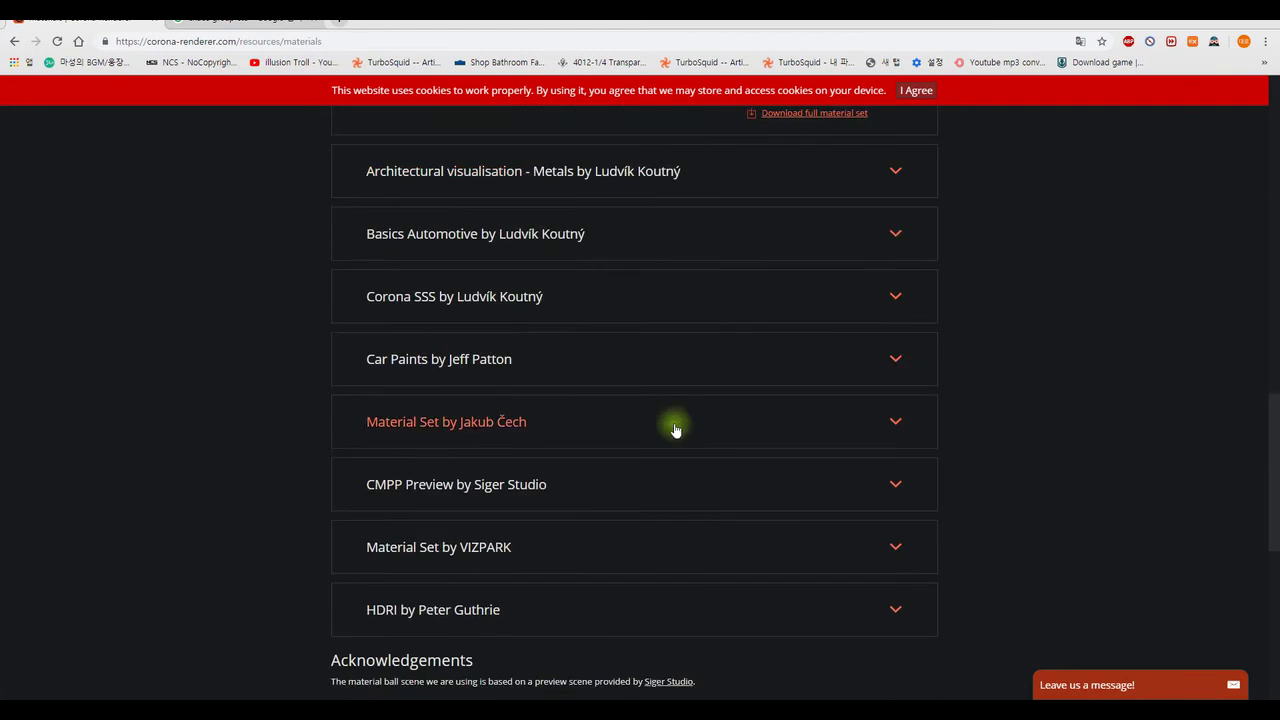
{"action": "scroll", "coordinate": [668, 428], "scroll_direction": "up", "scroll_amount": 1}
Expand the Metals, Basics Automotive, Corona SSS and Car Paints material sets
{"action": "left_click", "coordinate": [537, 306]}
{"action": "scroll", "coordinate": [652, 375], "scroll_direction": "down", "scroll_amount": 2}
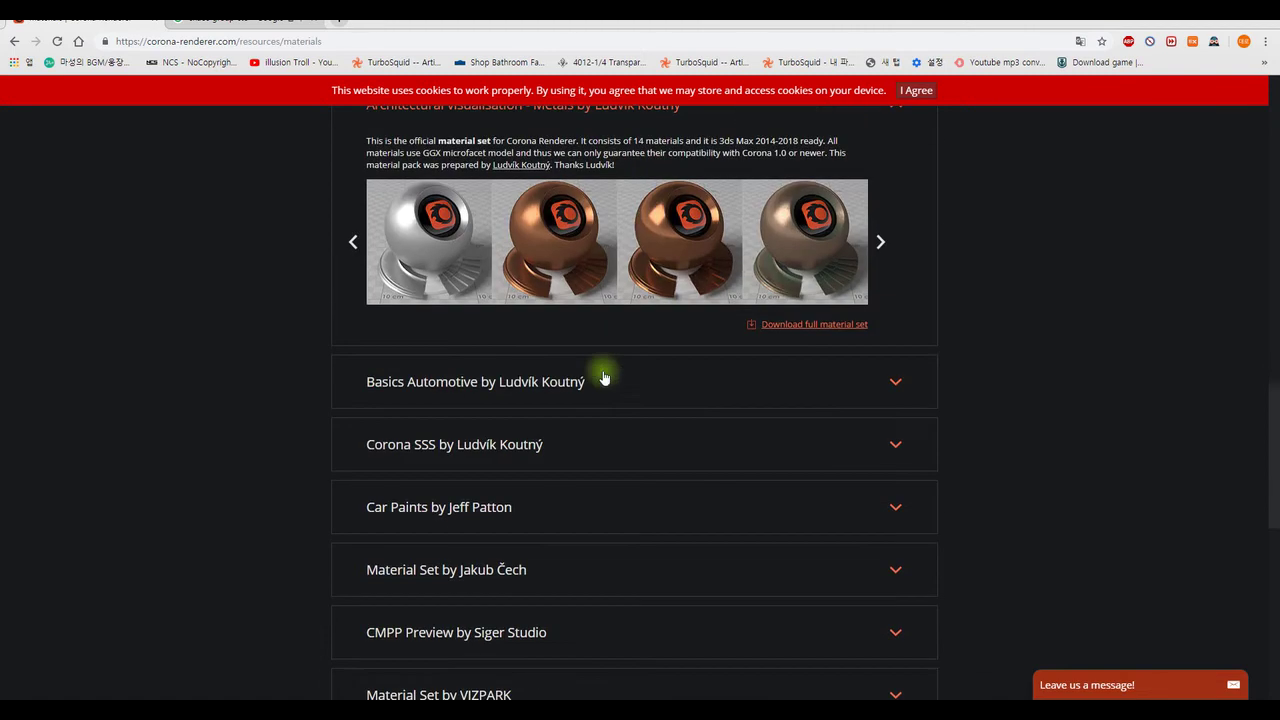
{"action": "left_click", "coordinate": [557, 393]}
{"action": "scroll", "coordinate": [510, 460], "scroll_direction": "down", "scroll_amount": 2}
{"action": "left_click", "coordinate": [507, 465]}
{"action": "scroll", "coordinate": [517, 457], "scroll_direction": "down", "scroll_amount": 2}
{"action": "left_click", "coordinate": [480, 464]}
{"action": "scroll", "coordinate": [594, 488], "scroll_direction": "down", "scroll_amount": 1}
{"action": "scroll", "coordinate": [583, 480], "scroll_direction": "down", "scroll_amount": 2}
Expand the marble and CMPP Preview material sets
{"action": "left_click", "coordinate": [554, 412]}
{"action": "scroll", "coordinate": [592, 469], "scroll_direction": "down", "scroll_amount": 2}
{"action": "left_click", "coordinate": [592, 469]}
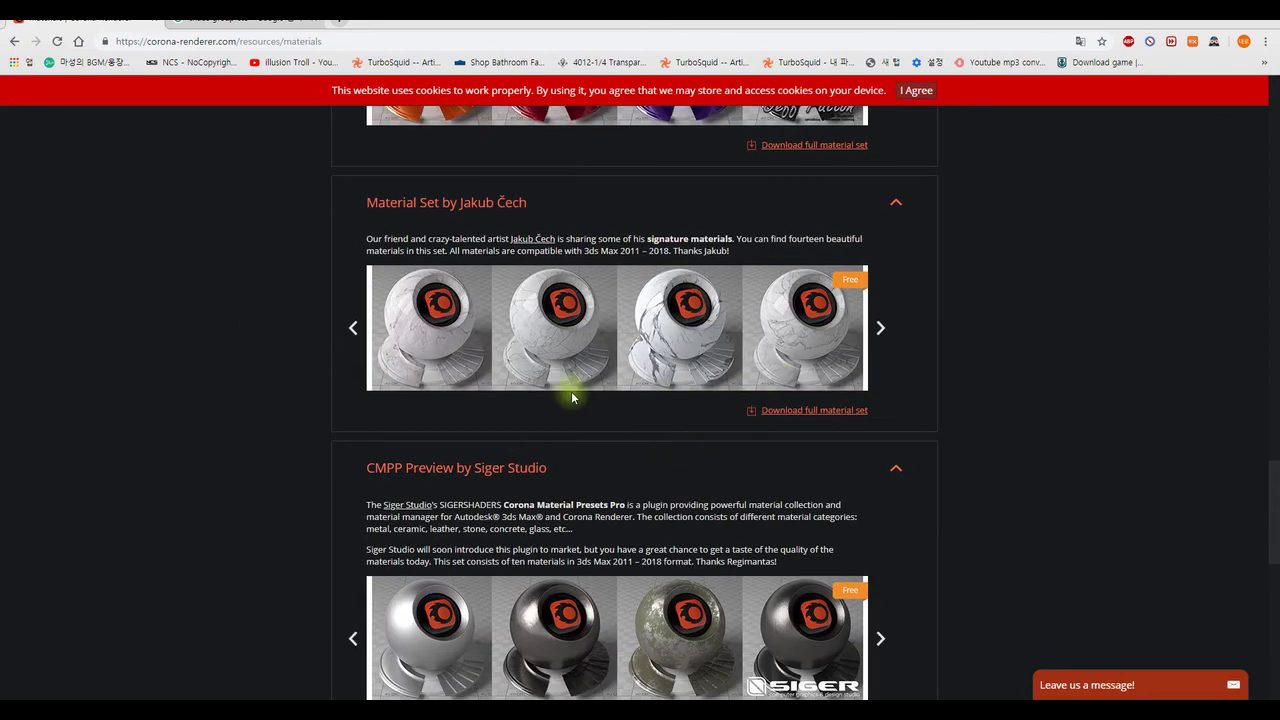
{"action": "scroll", "coordinate": [572, 397], "scroll_direction": "down", "scroll_amount": 2}
{"action": "scroll", "coordinate": [572, 397], "scroll_direction": "down", "scroll_amount": 2}
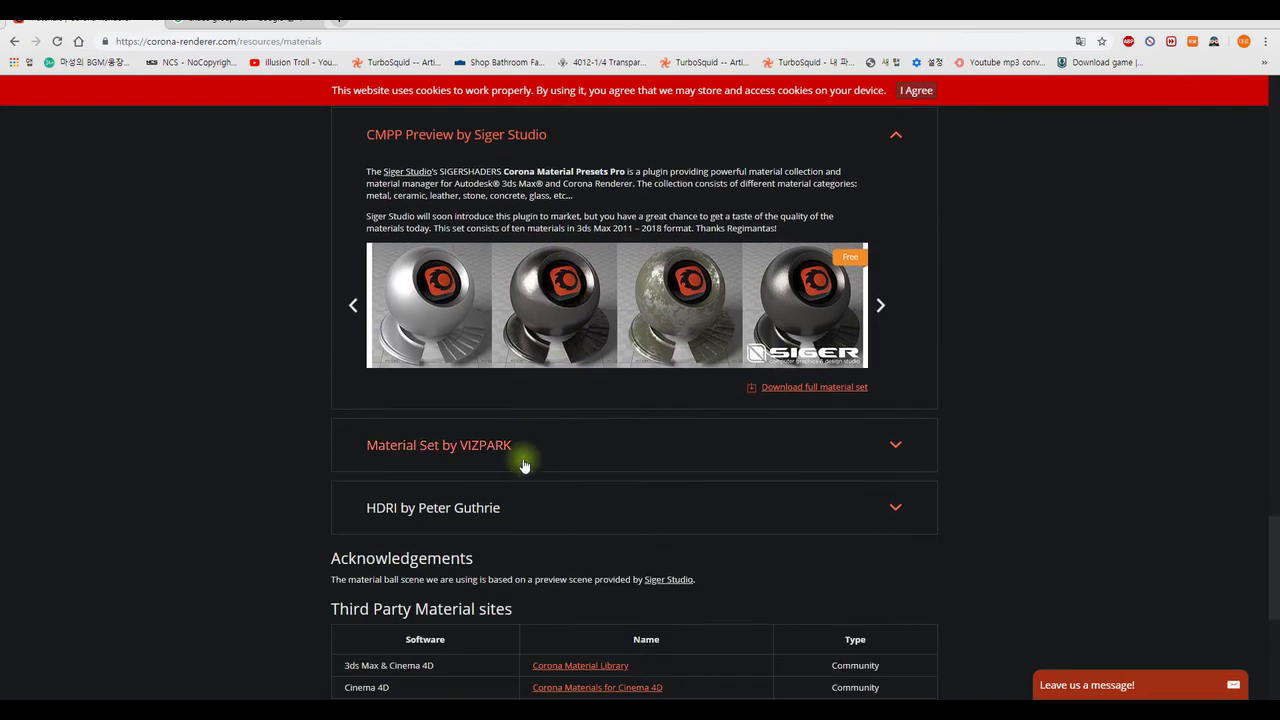
Expand the VIZPARK material set and HDRI skies sections, then scroll back up
{"action": "left_click", "coordinate": [523, 449]}
{"action": "scroll", "coordinate": [650, 478], "scroll_direction": "down", "scroll_amount": 2}
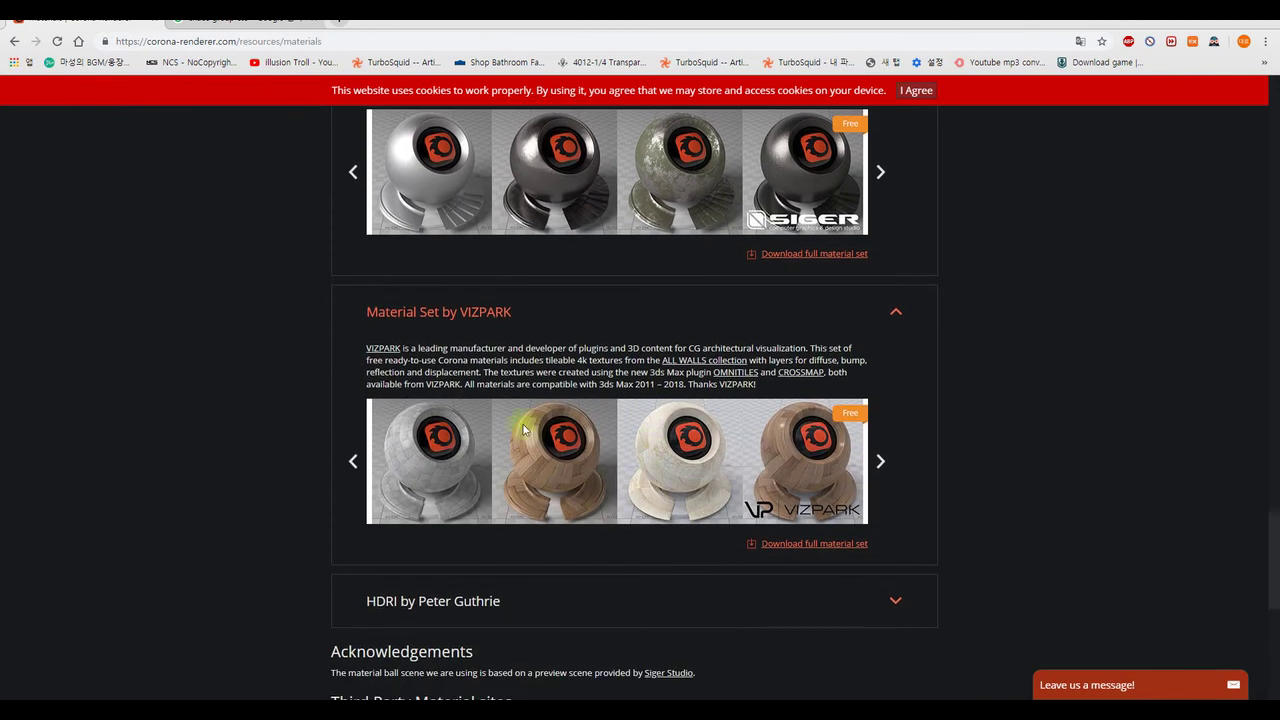
{"action": "scroll", "coordinate": [551, 454], "scroll_direction": "down", "scroll_amount": 4}
{"action": "left_click", "coordinate": [480, 338]}
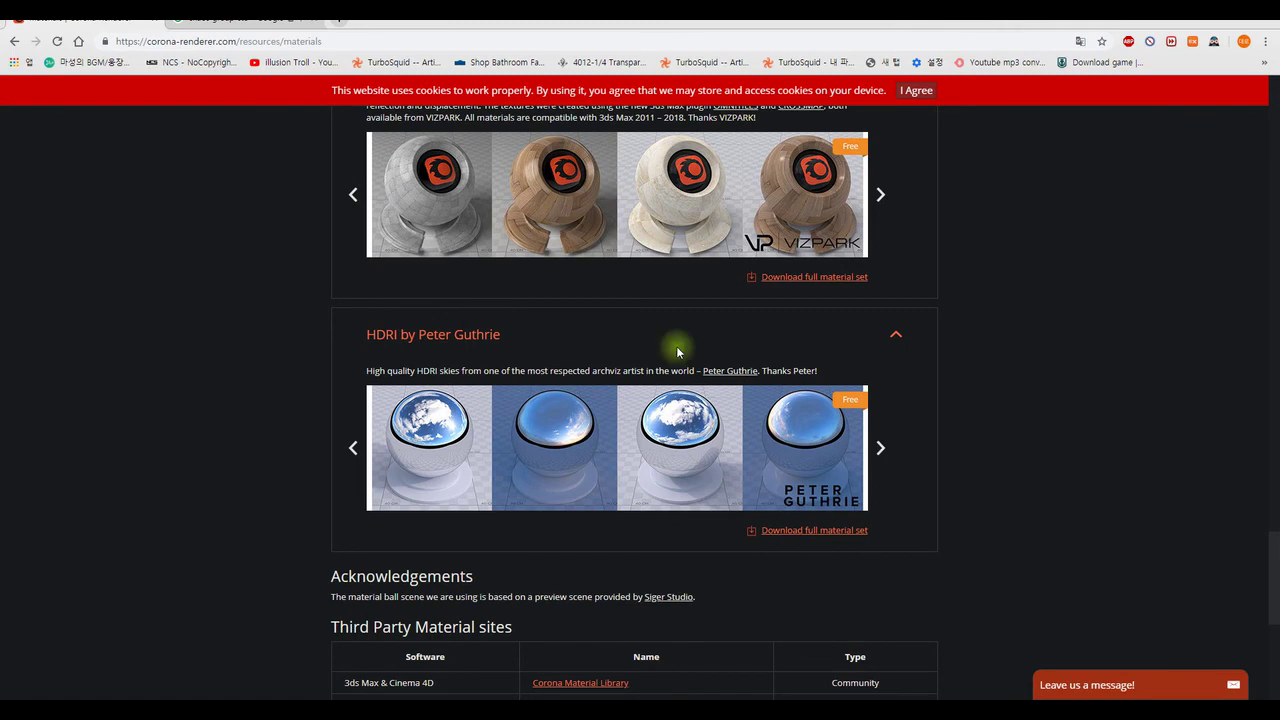
{"action": "scroll", "coordinate": [810, 415], "scroll_direction": "up", "scroll_amount": 5}
{"action": "scroll", "coordinate": [805, 410], "scroll_direction": "up", "scroll_amount": 5}
{"action": "scroll", "coordinate": [801, 403], "scroll_direction": "up", "scroll_amount": 5}
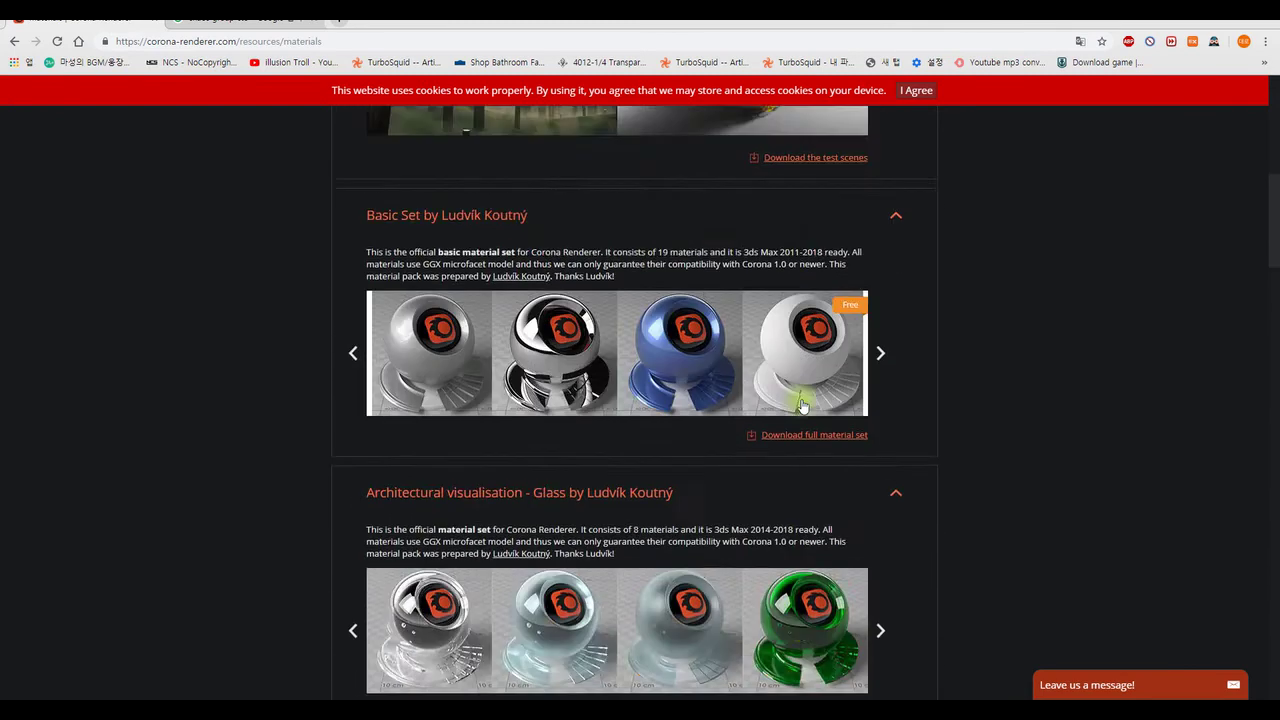
{"action": "scroll", "coordinate": [801, 403], "scroll_direction": "up", "scroll_amount": 10}
Open the Models tab and scroll through the model providers and Free Scenes tables
{"action": "left_click", "coordinate": [752, 316]}
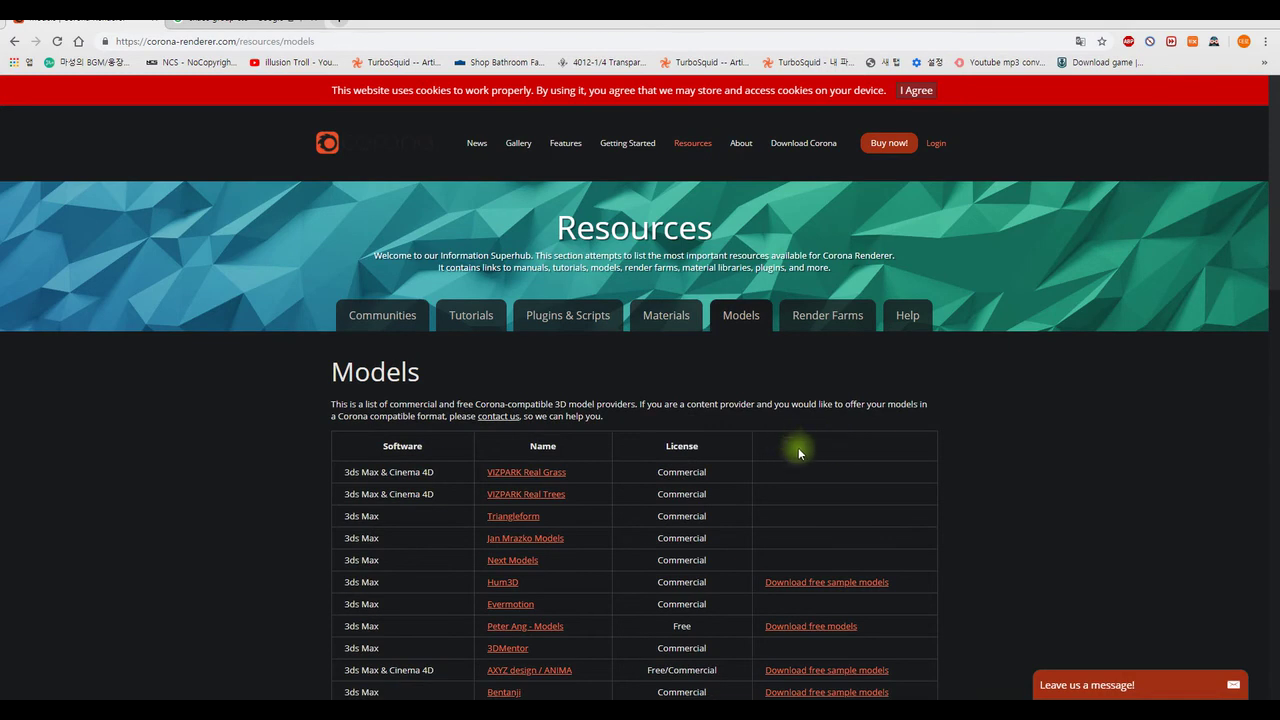
{"action": "scroll", "coordinate": [790, 430], "scroll_direction": "down", "scroll_amount": 1}
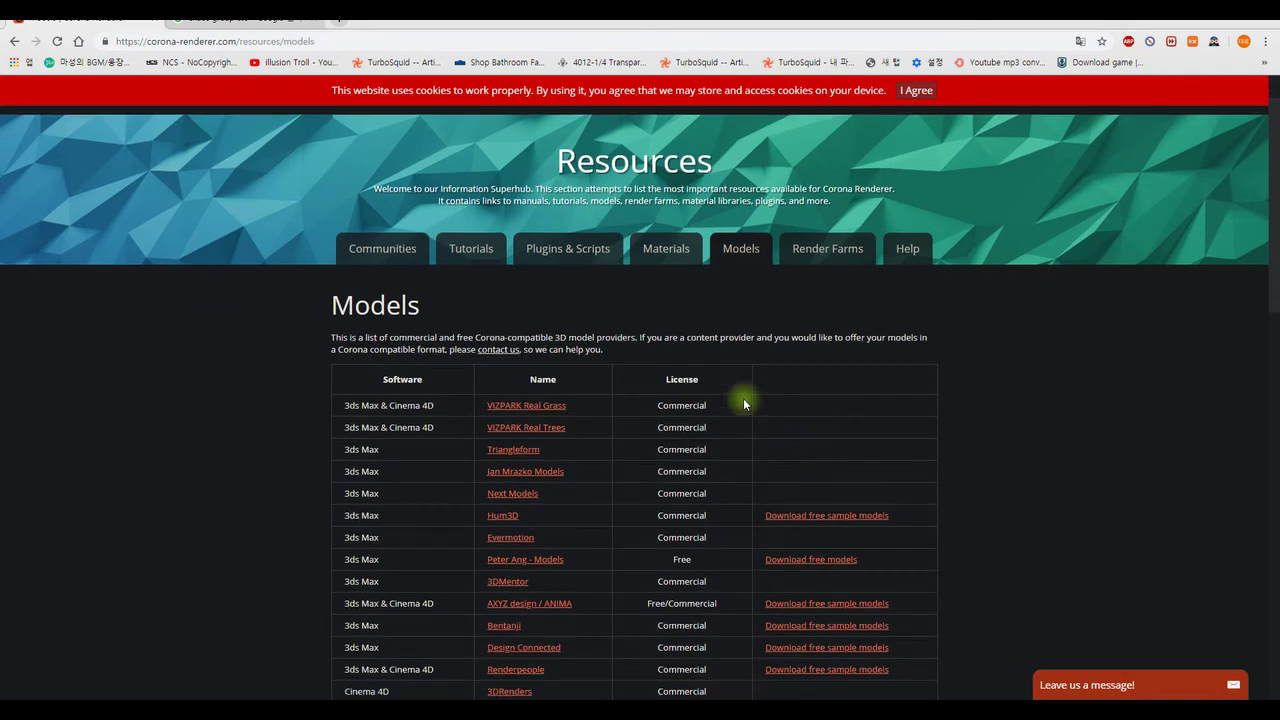
{"action": "scroll", "coordinate": [690, 400], "scroll_direction": "down", "scroll_amount": 2}
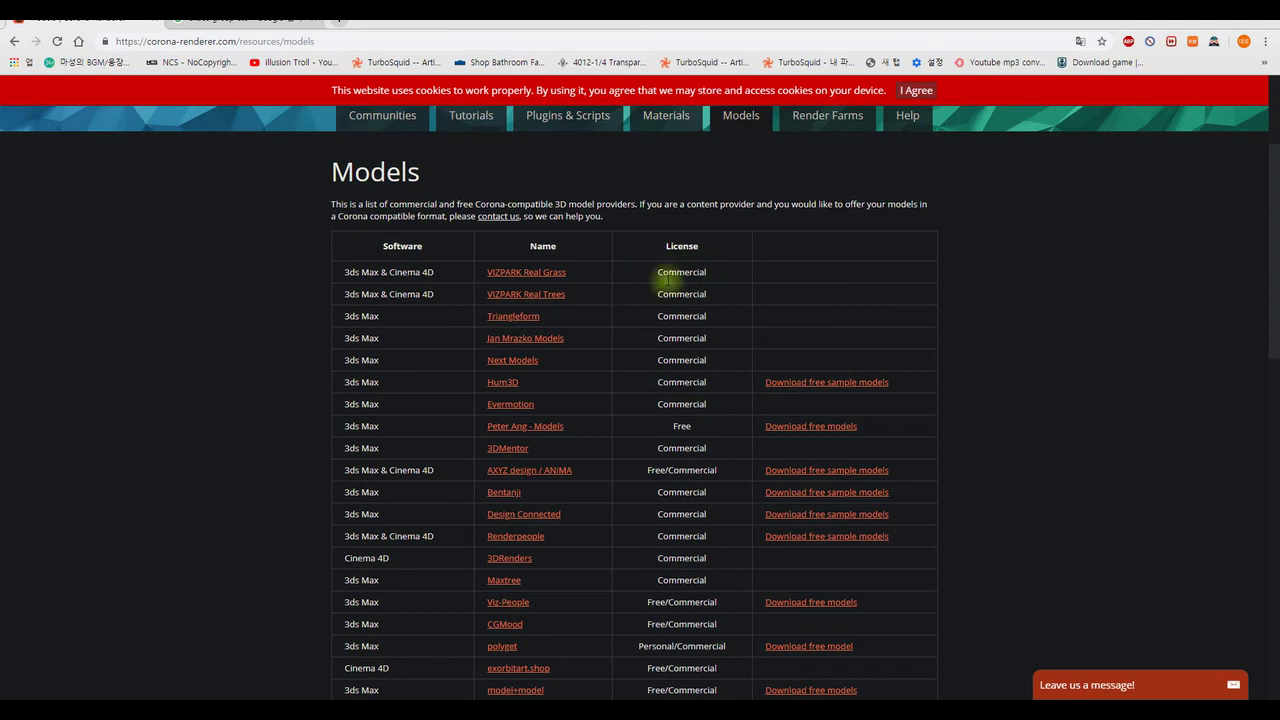
{"action": "scroll", "coordinate": [735, 380], "scroll_direction": "down", "scroll_amount": 2}
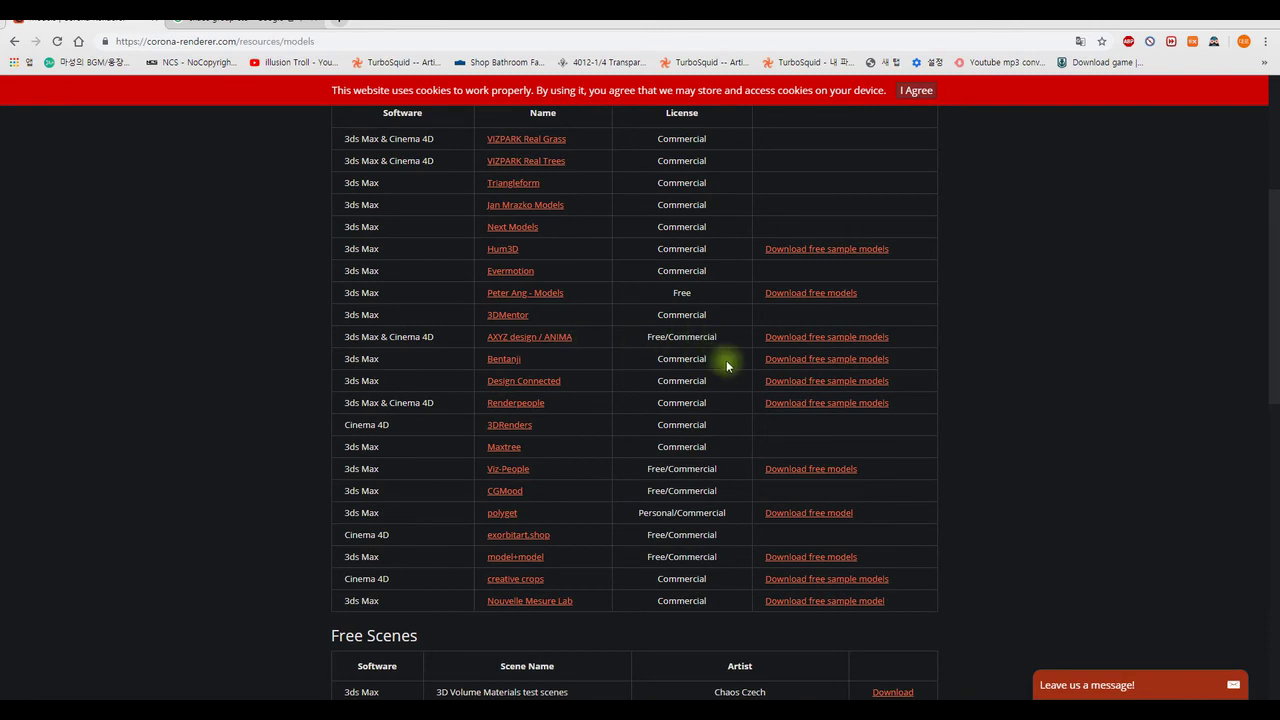
{"action": "scroll", "coordinate": [710, 385], "scroll_direction": "down", "scroll_amount": 1}
{"action": "scroll", "coordinate": [700, 408], "scroll_direction": "down", "scroll_amount": 1}
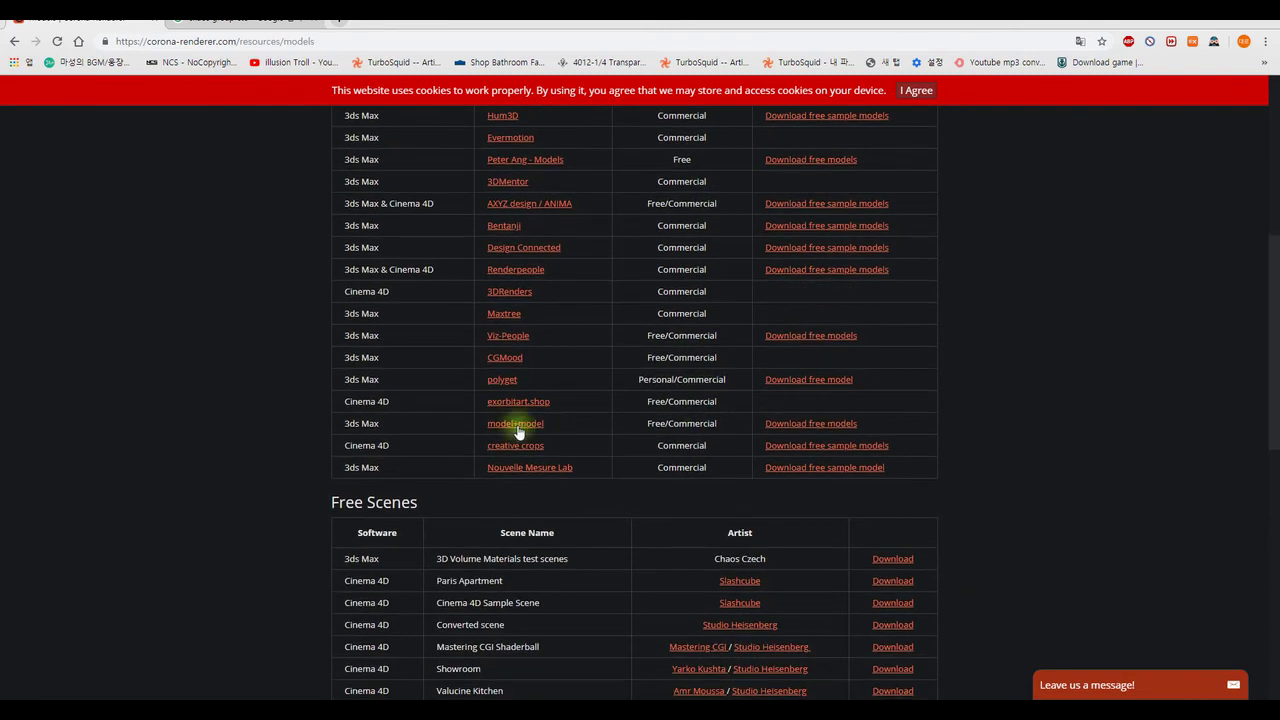
{"action": "scroll", "coordinate": [586, 477], "scroll_direction": "down", "scroll_amount": 1}
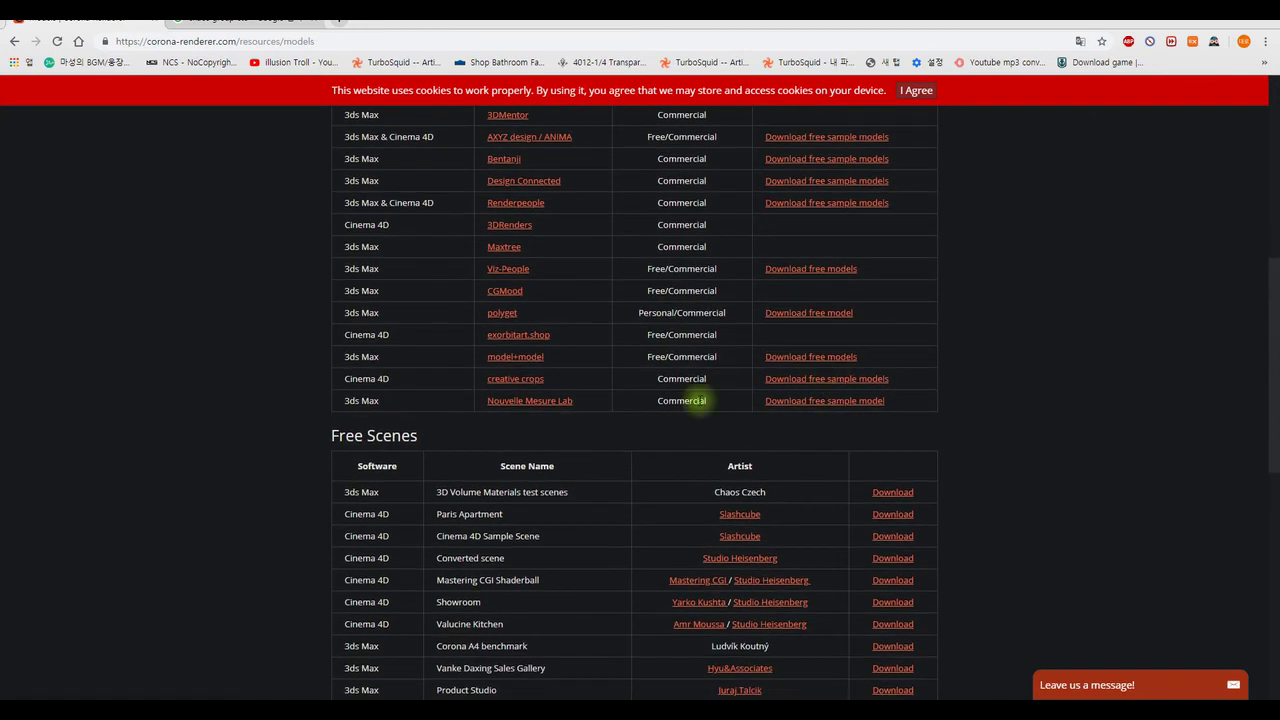
{"action": "scroll", "coordinate": [697, 400], "scroll_direction": "down", "scroll_amount": 2}
{"action": "scroll", "coordinate": [711, 399], "scroll_direction": "down", "scroll_amount": 1}
{"action": "scroll", "coordinate": [712, 398], "scroll_direction": "down", "scroll_amount": 2}
{"action": "scroll", "coordinate": [708, 413], "scroll_direction": "up", "scroll_amount": 4}
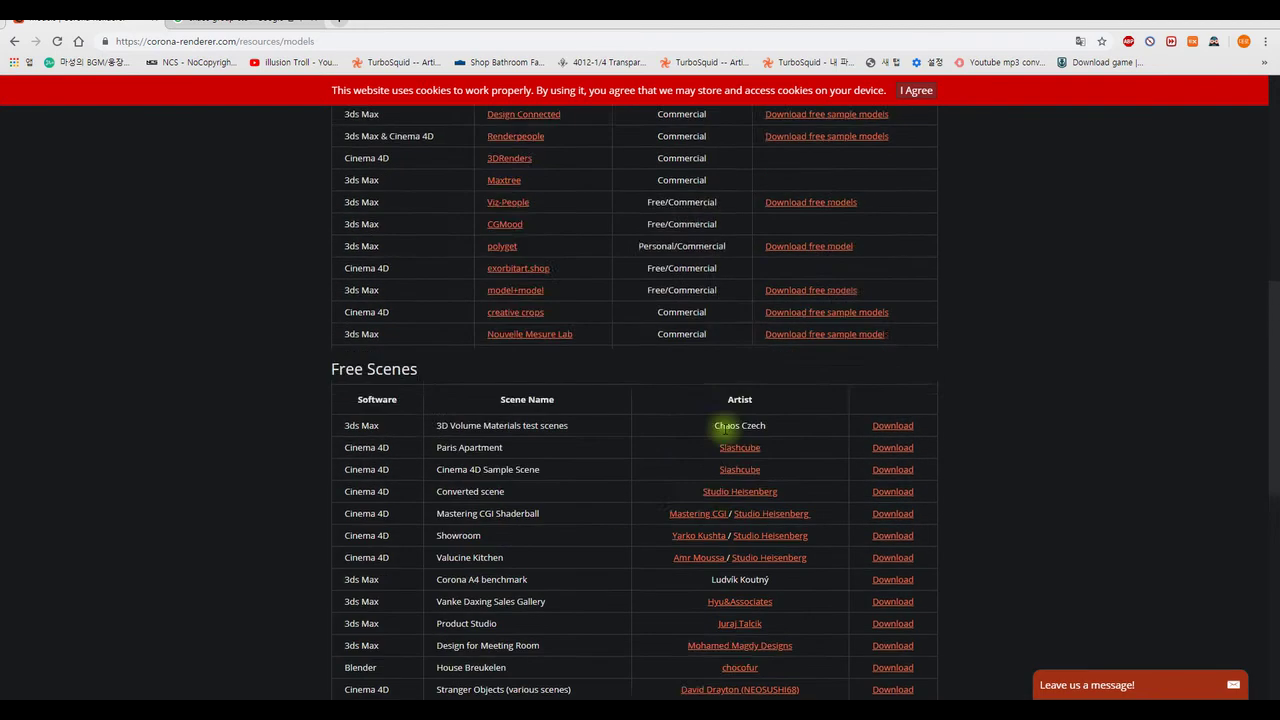
{"action": "scroll", "coordinate": [724, 428], "scroll_direction": "up", "scroll_amount": 10}
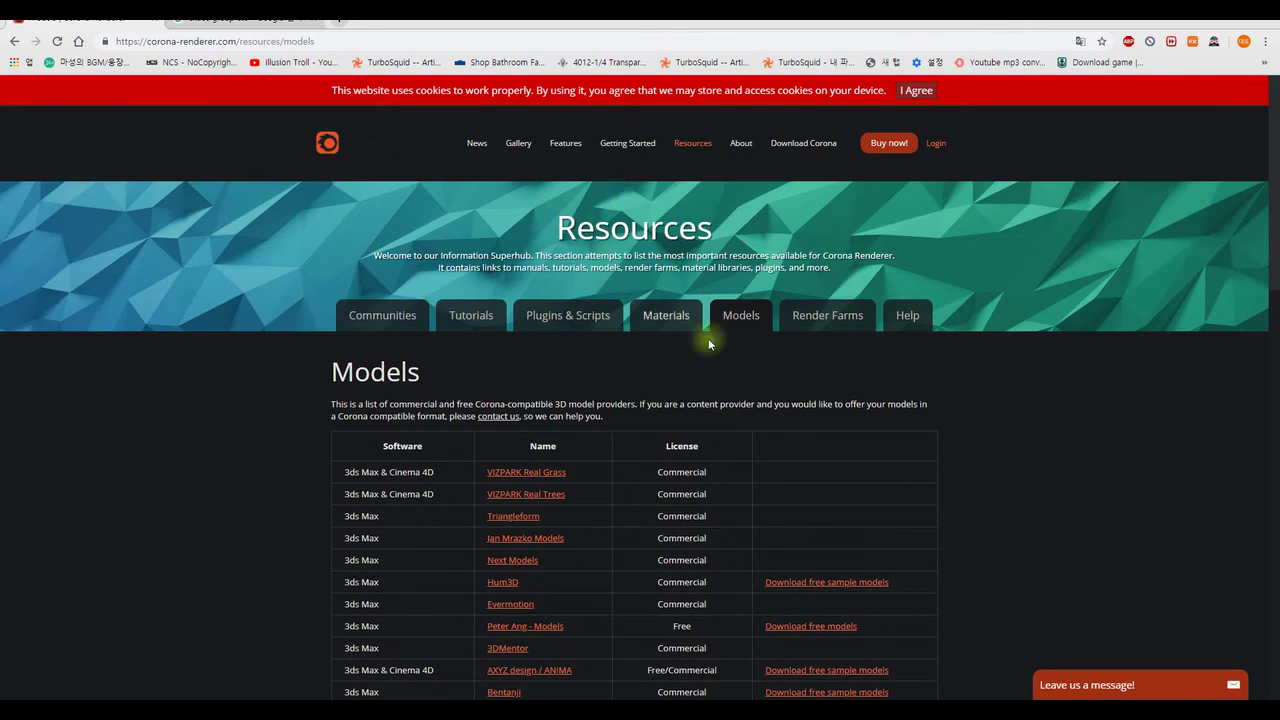
Glance over the Render Farms page, then go to the Download Corona page
{"action": "left_click", "coordinate": [833, 318]}
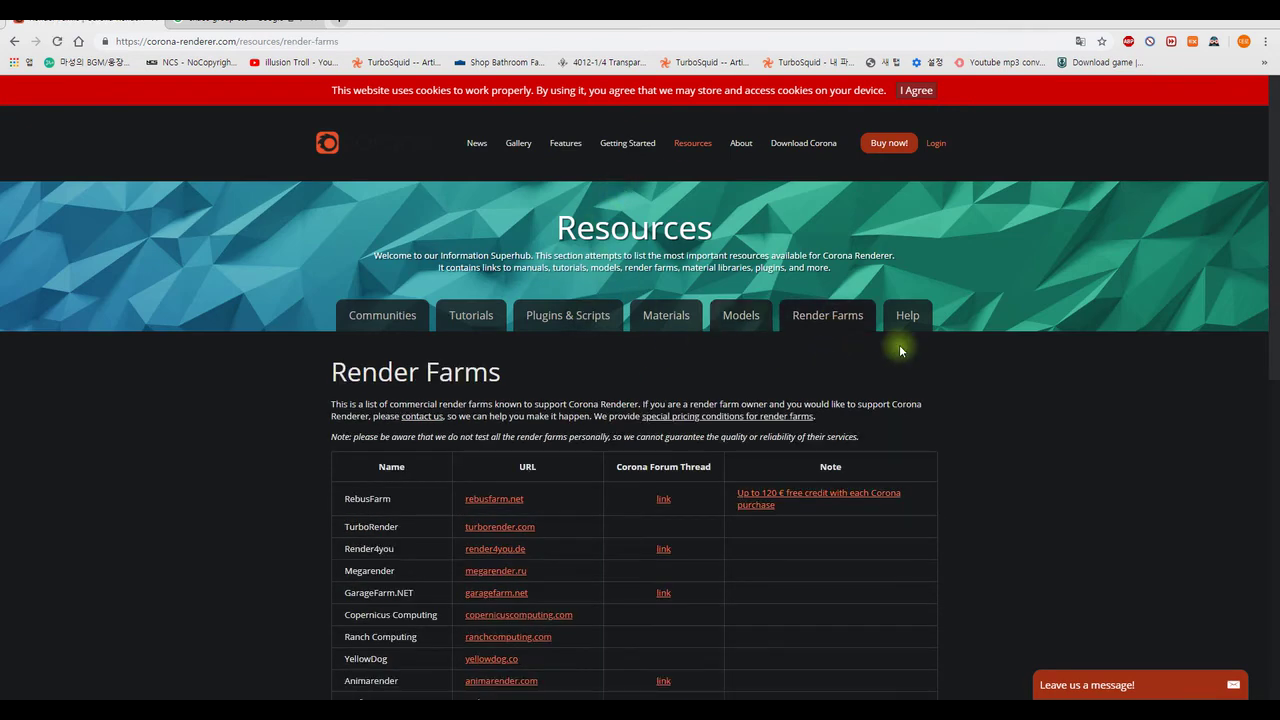
{"action": "scroll", "coordinate": [471, 434], "scroll_direction": "down", "scroll_amount": 3}
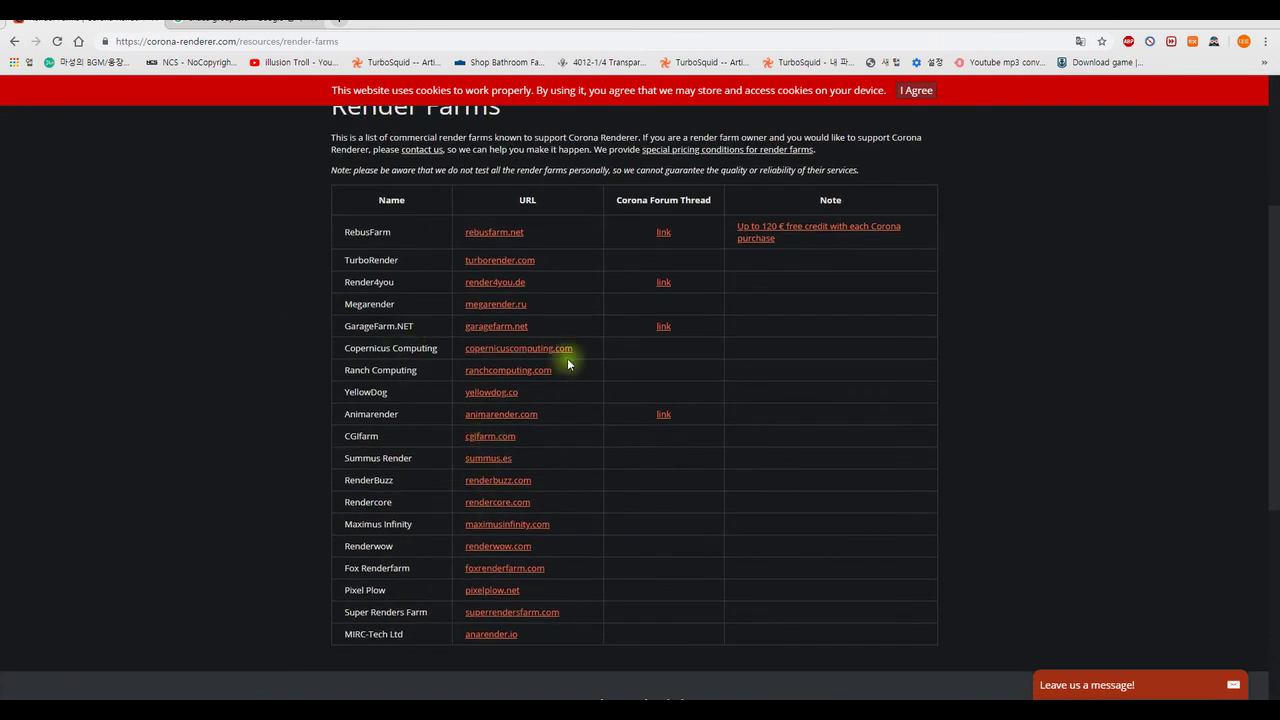
{"action": "scroll", "coordinate": [748, 591], "scroll_direction": "up", "scroll_amount": 3}
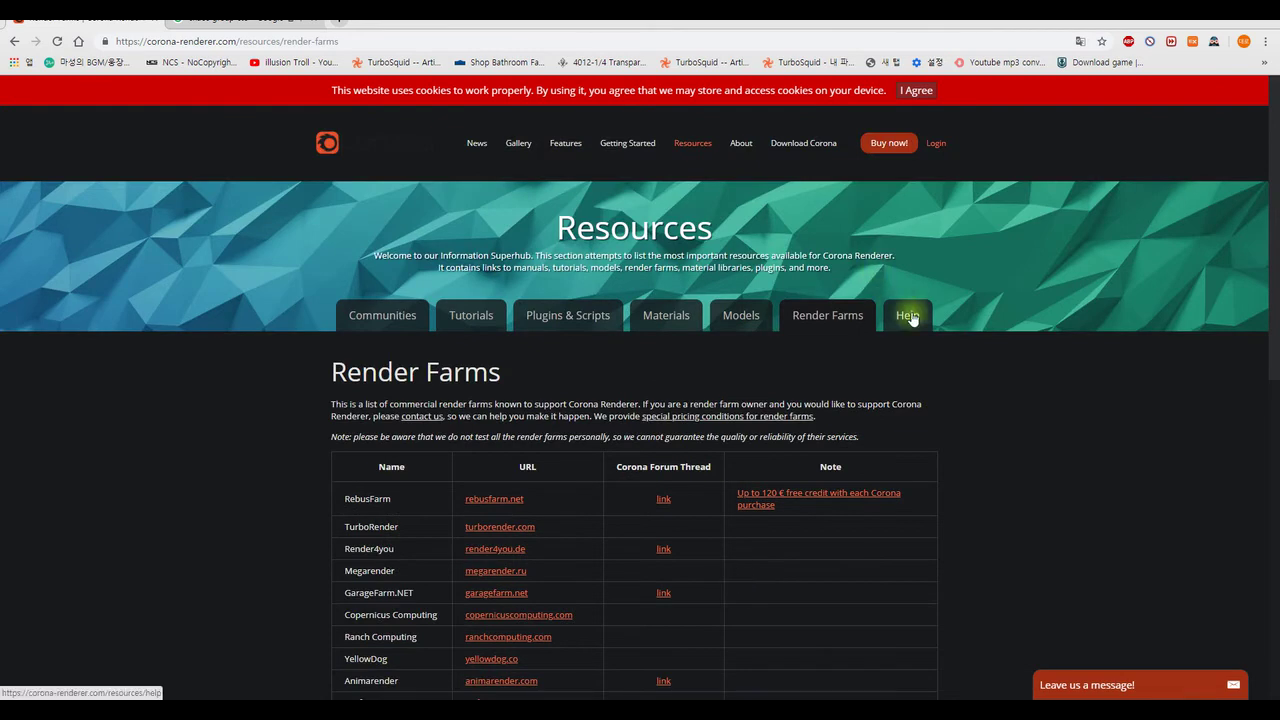
{"action": "left_click", "coordinate": [785, 143]}
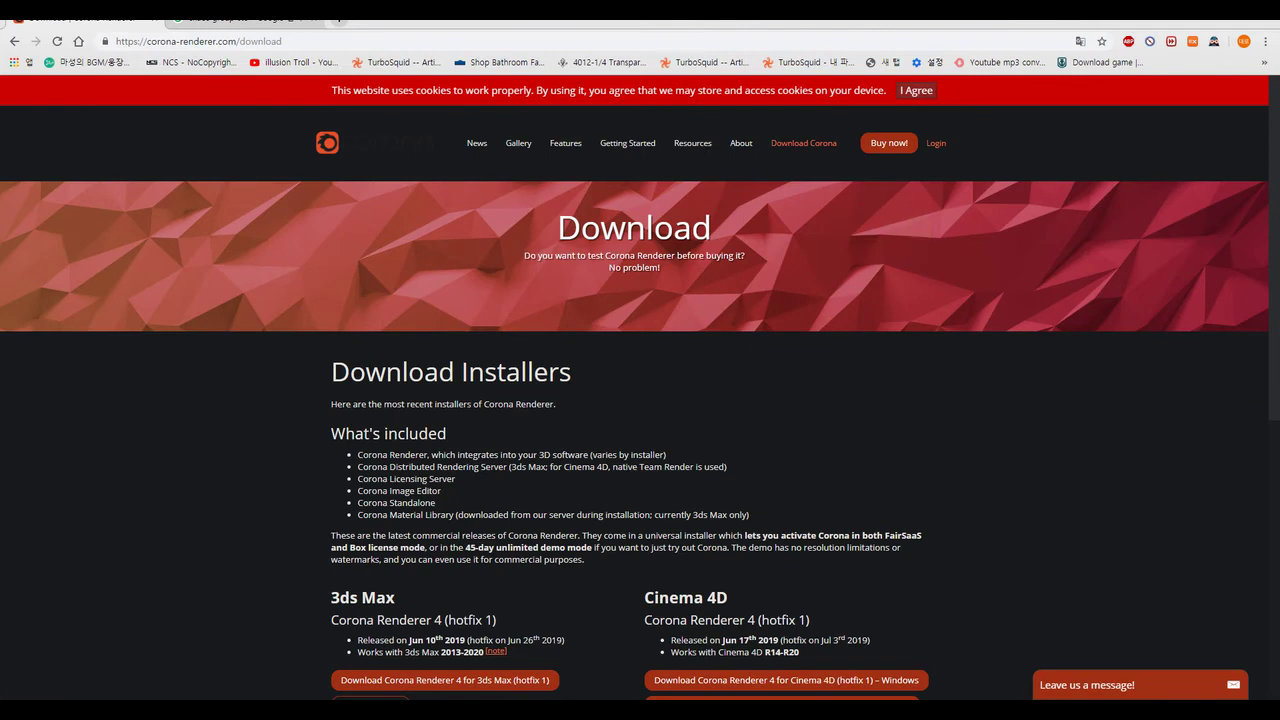
{"action": "mouse_move", "coordinate": [466, 548]}
{"action": "left_mouse_down"}
{"action": "mouse_move", "coordinate": [592, 548]}
{"action": "mouse_move", "coordinate": [619, 561]}
{"action": "left_mouse_up"}
{"action": "left_click", "coordinate": [619, 561]}
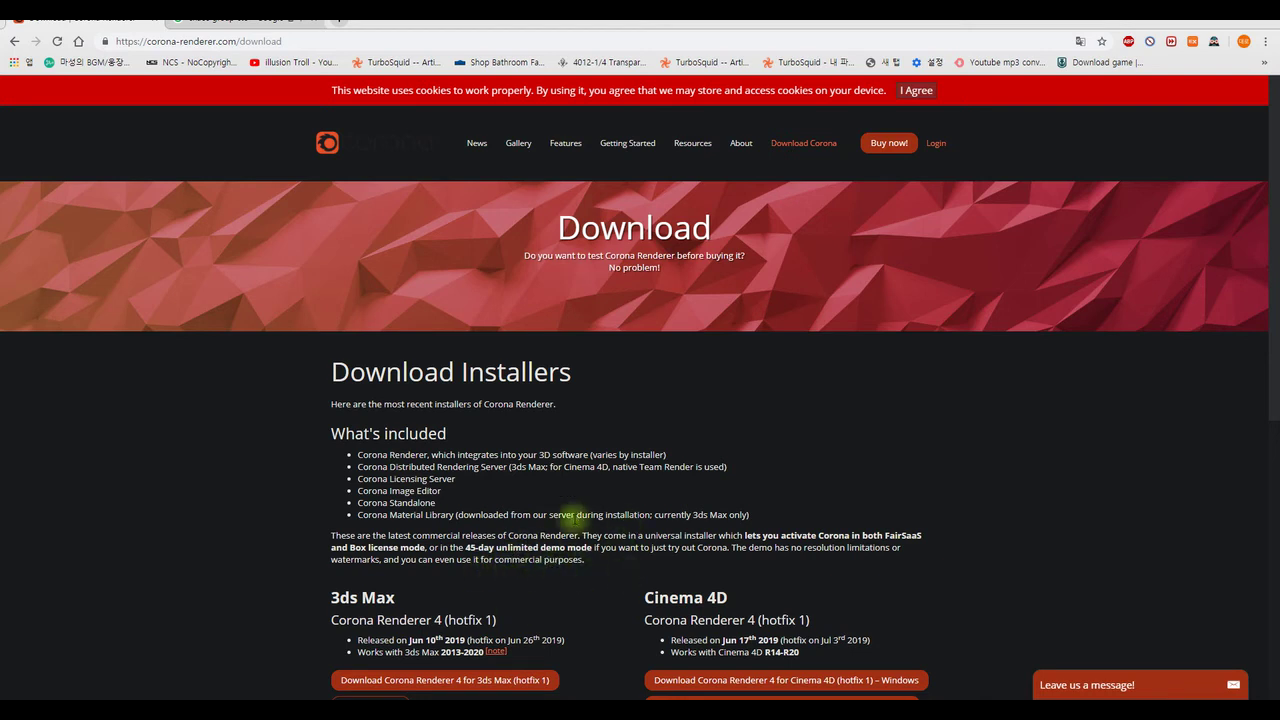
{"action": "scroll", "coordinate": [697, 466], "scroll_direction": "down", "scroll_amount": 1}
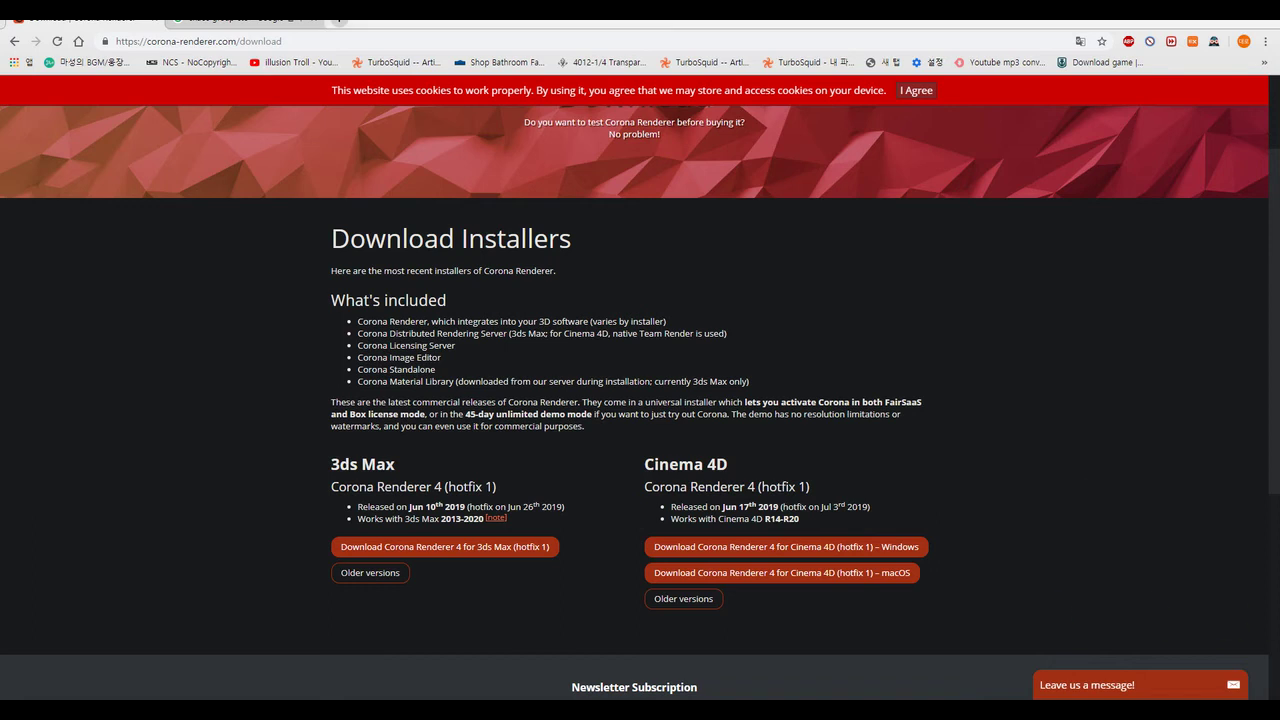
Look through the older 3ds Max versions list, then return to the download page
{"action": "left_click", "coordinate": [378, 582]}
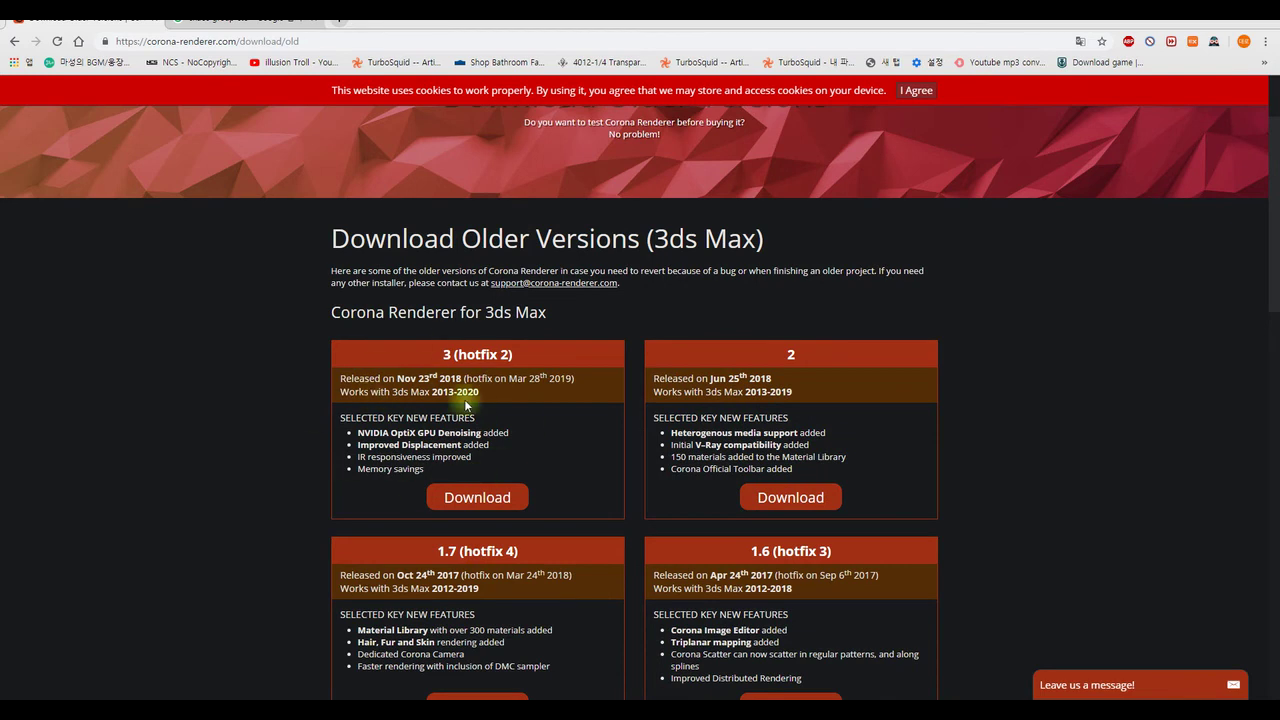
{"action": "scroll", "coordinate": [540, 501], "scroll_direction": "down", "scroll_amount": 2}
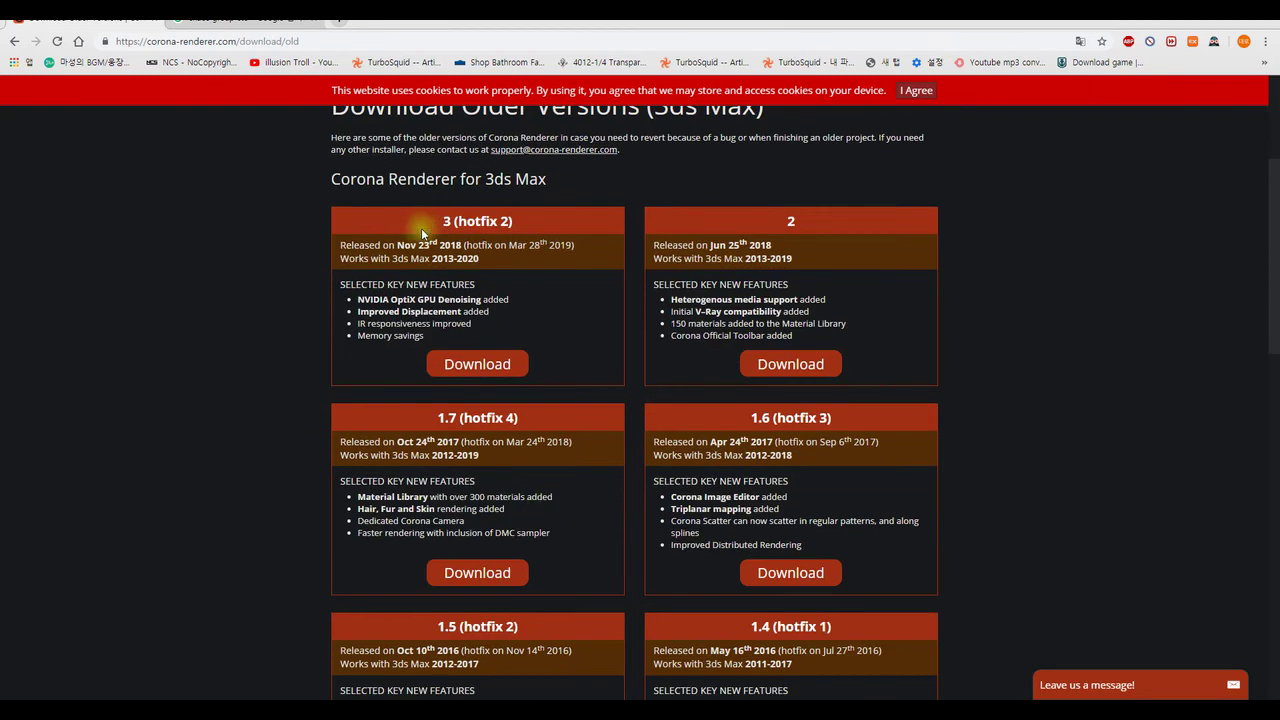
{"action": "scroll", "coordinate": [535, 458], "scroll_direction": "up", "scroll_amount": 3}
{"action": "key", "text": "alt+Left"}
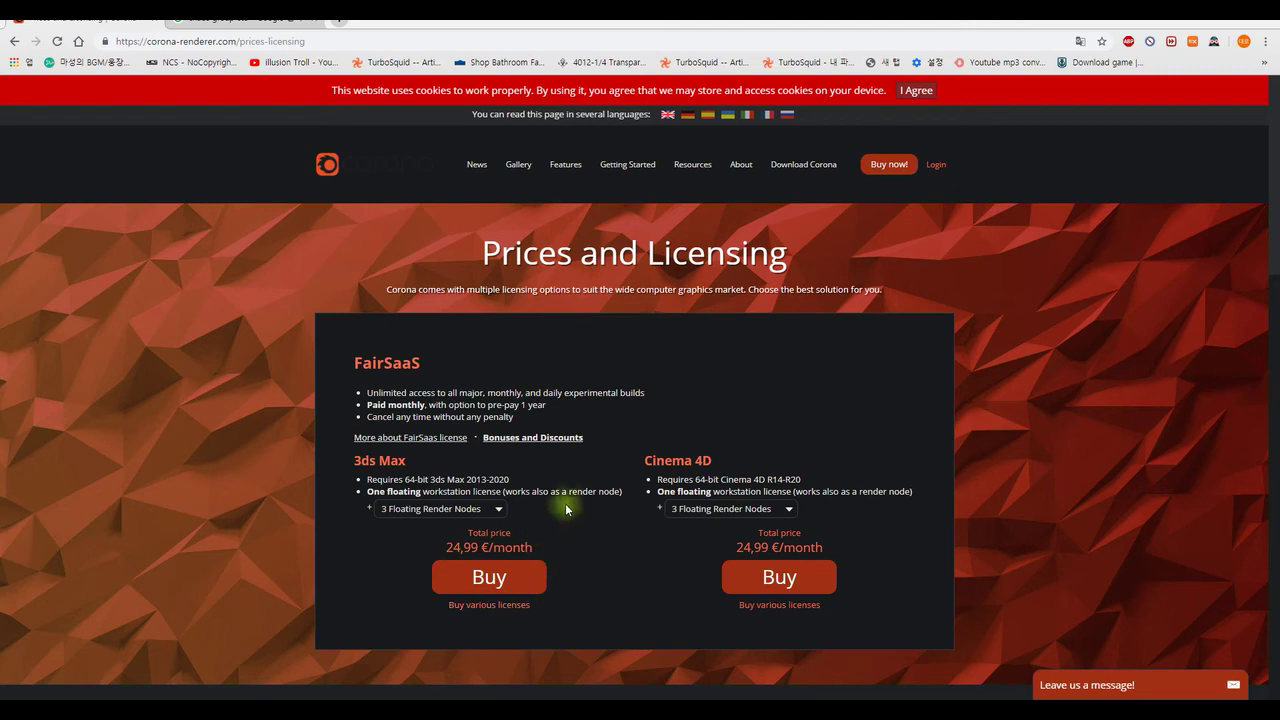
Check the 3ds Max render node options, keep 3 Floating Render Nodes, and open the multi-licence selector
{"action": "left_click", "coordinate": [499, 510]}
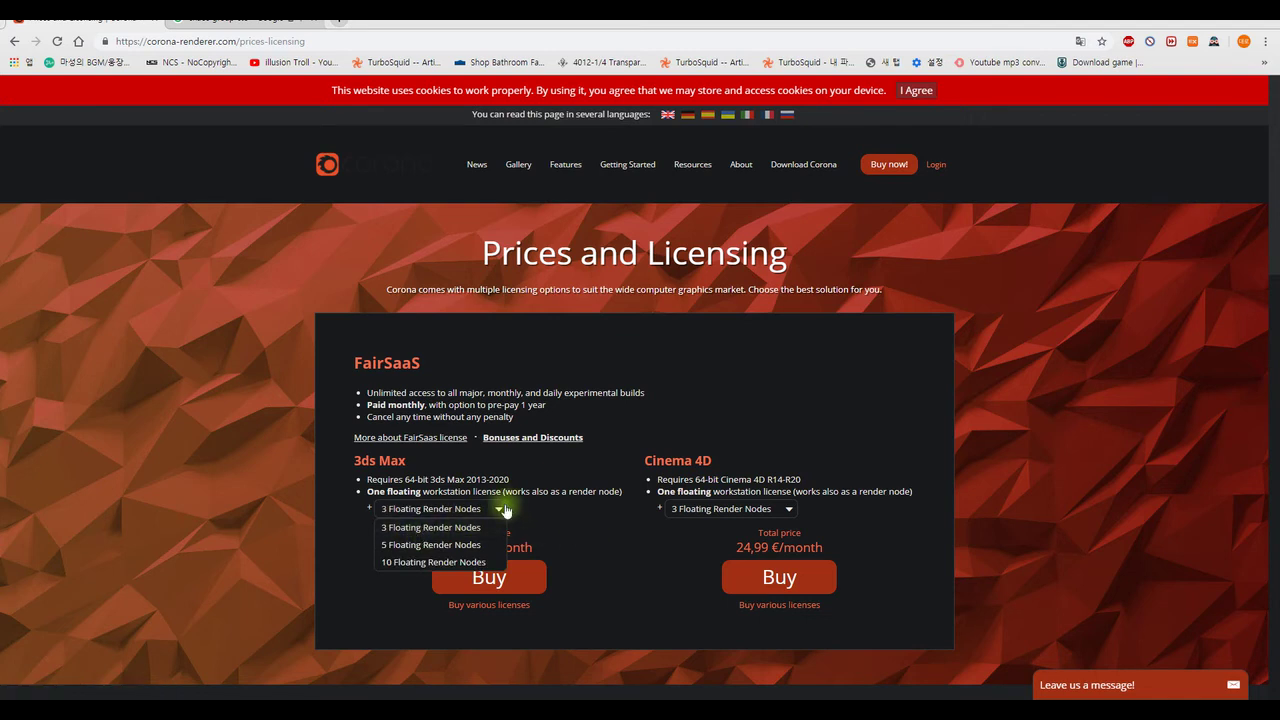
{"action": "left_click", "coordinate": [496, 508]}
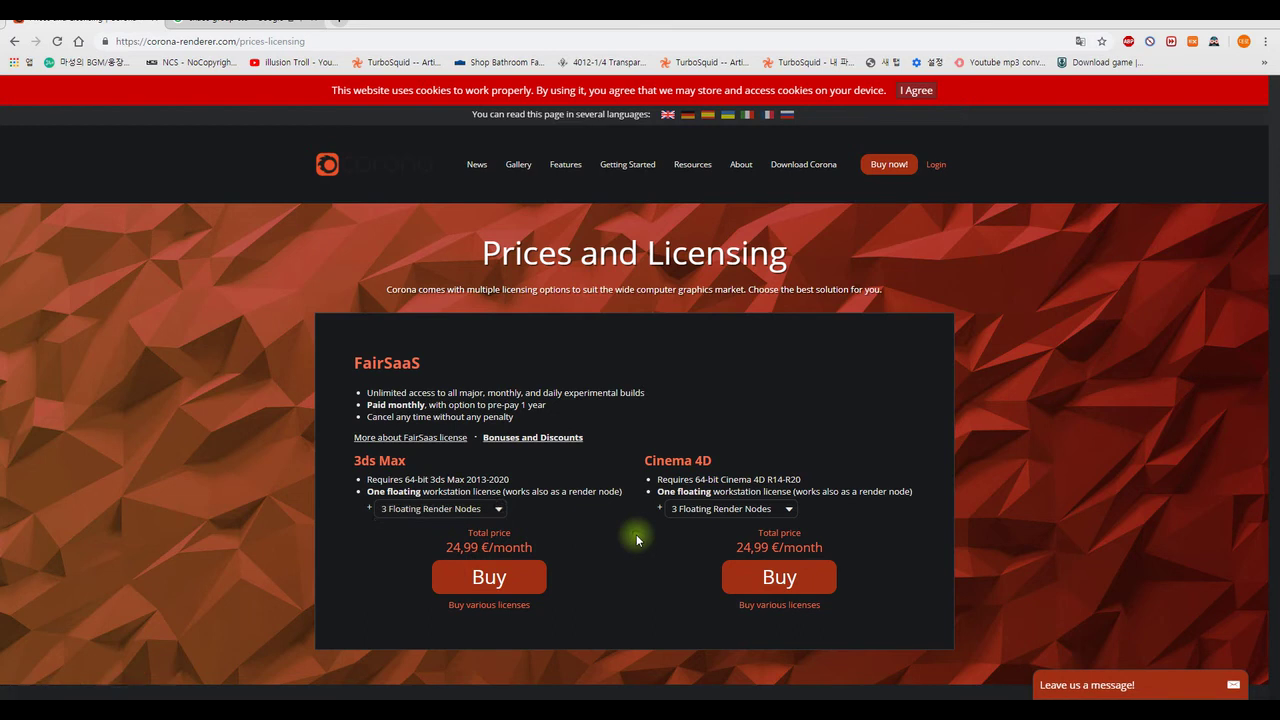
{"action": "left_click", "coordinate": [507, 604]}
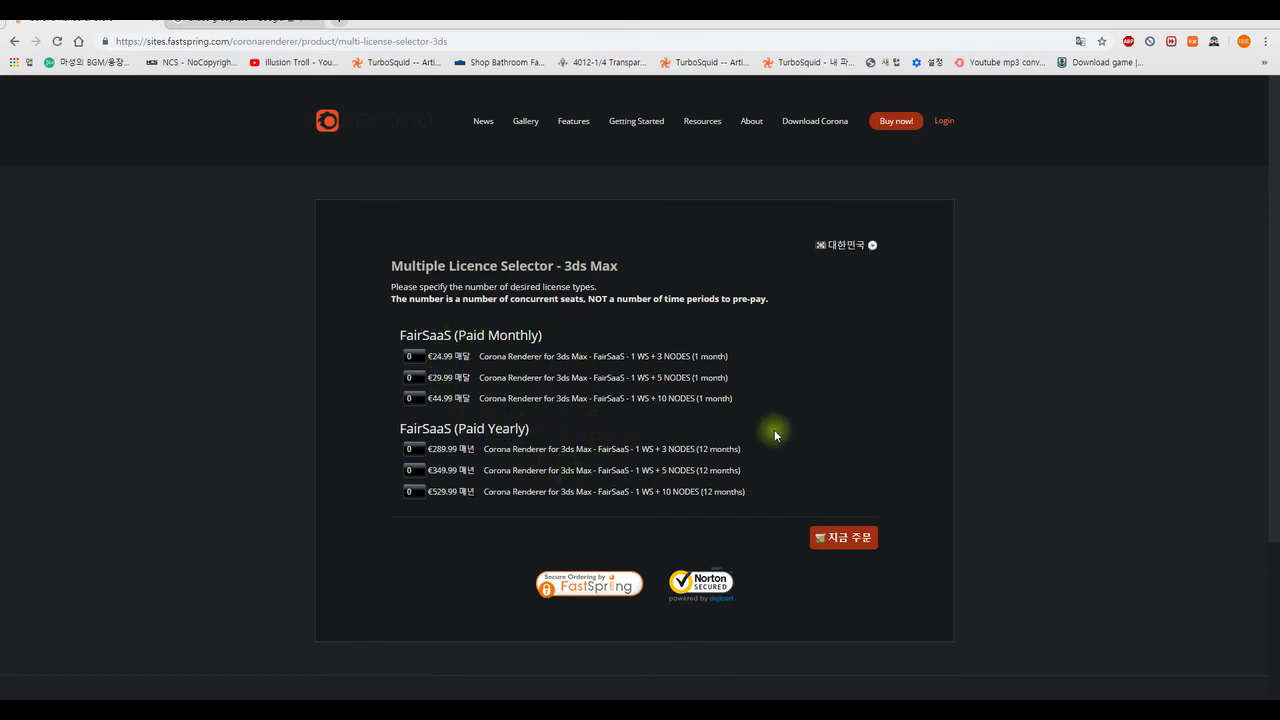
Open the FastSpring order form, scroll through it, and dismiss the translation offer
{"action": "left_click", "coordinate": [836, 538]}
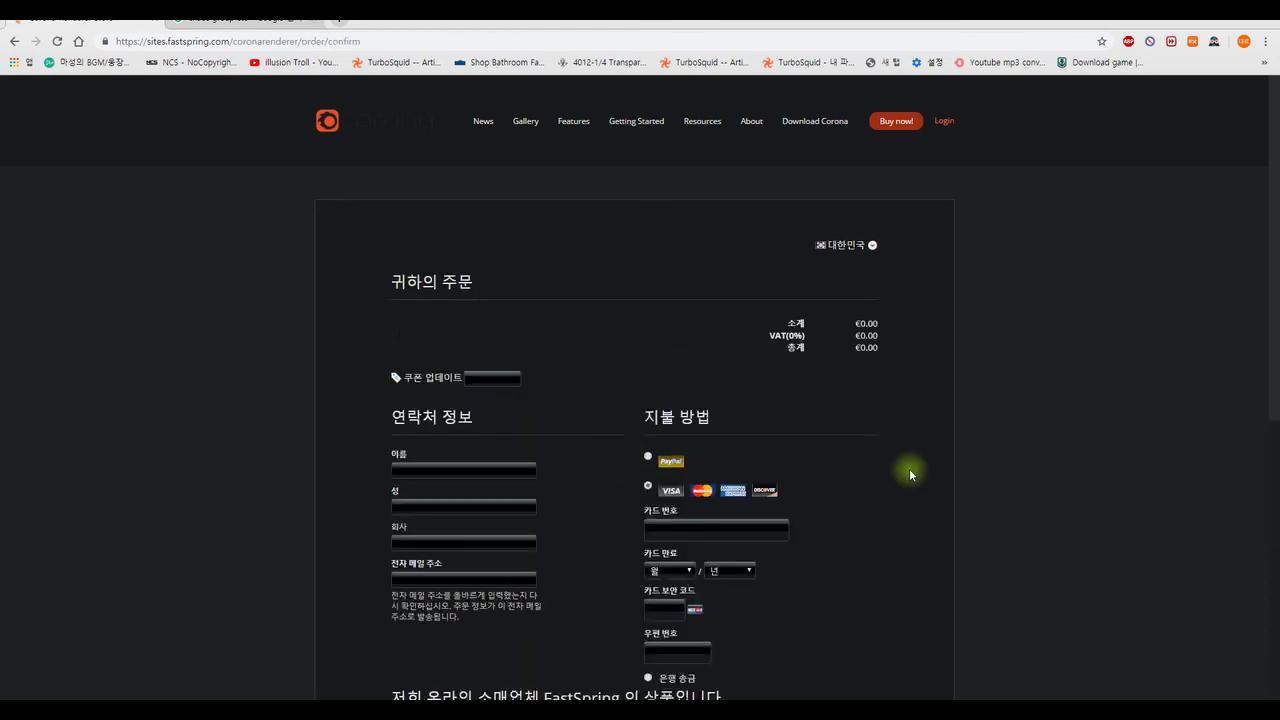
{"action": "scroll", "coordinate": [908, 468], "scroll_direction": "down", "scroll_amount": 5}
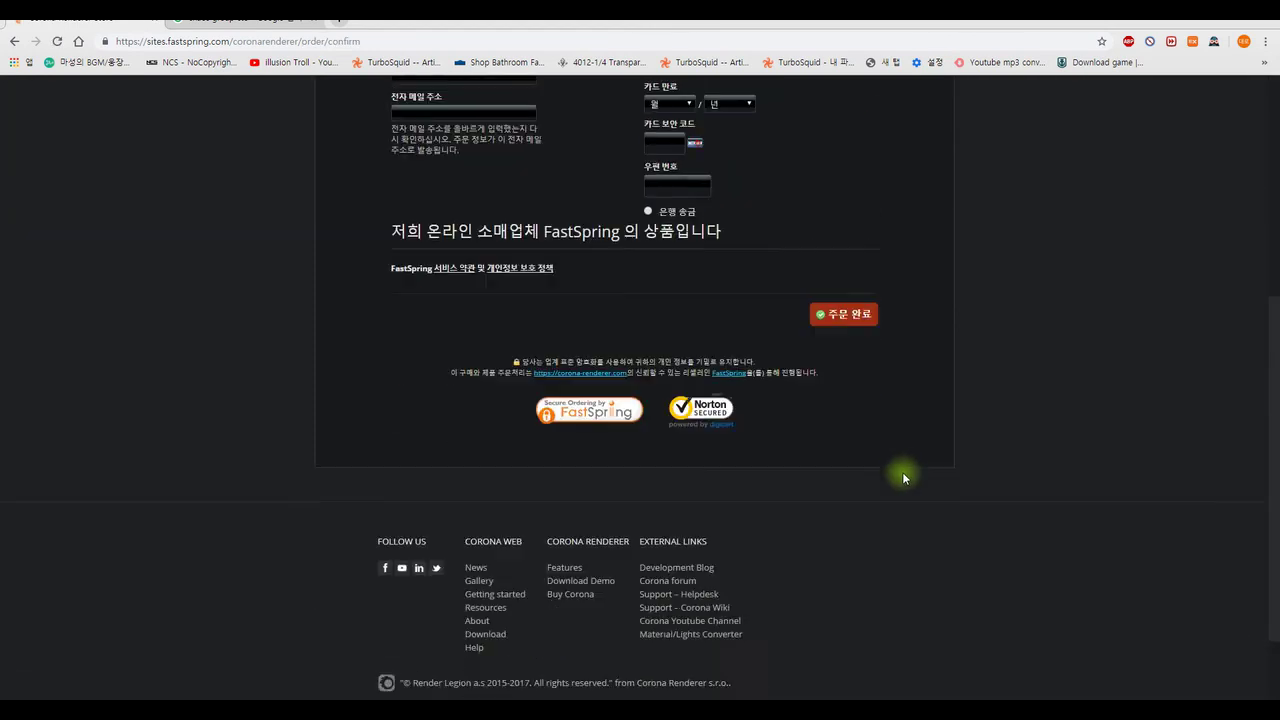
{"action": "scroll", "coordinate": [902, 472], "scroll_direction": "up", "scroll_amount": 3}
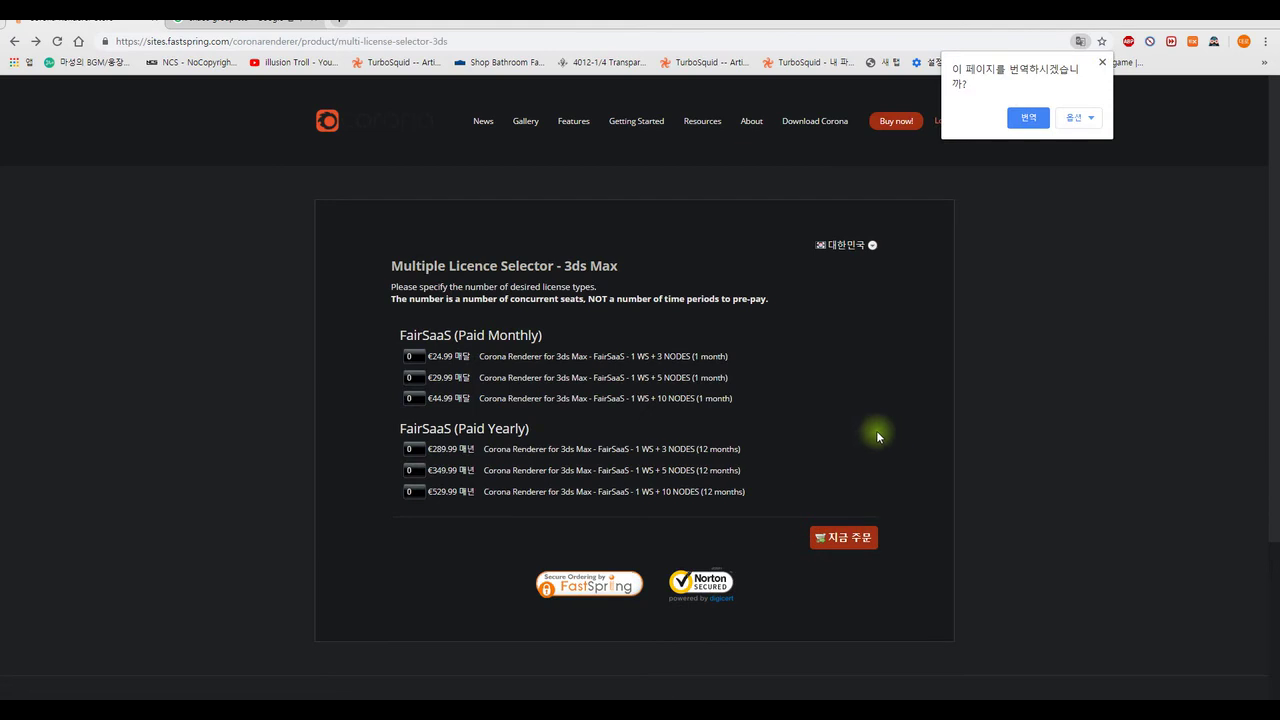
{"action": "left_click", "coordinate": [1102, 62]}
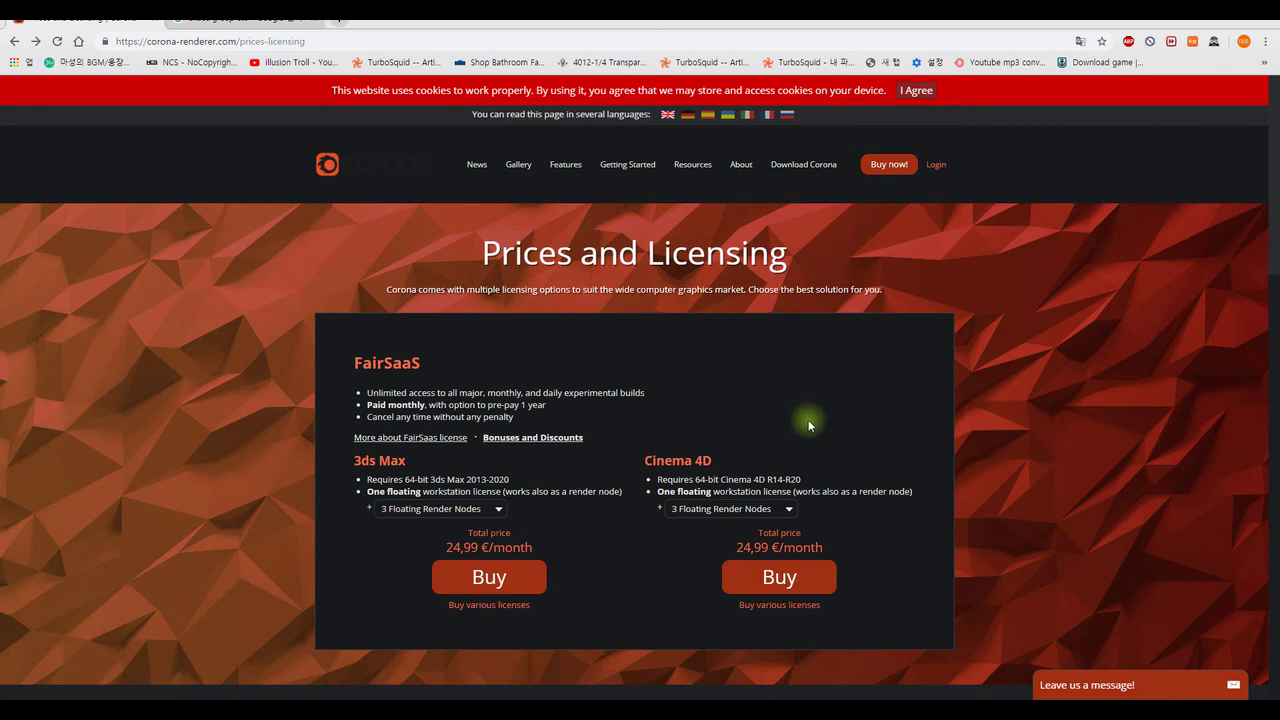
Revisit the Download page, then minimize the browser and activate the 3ds Max Perspective viewport
{"action": "left_click", "coordinate": [476, 164]}
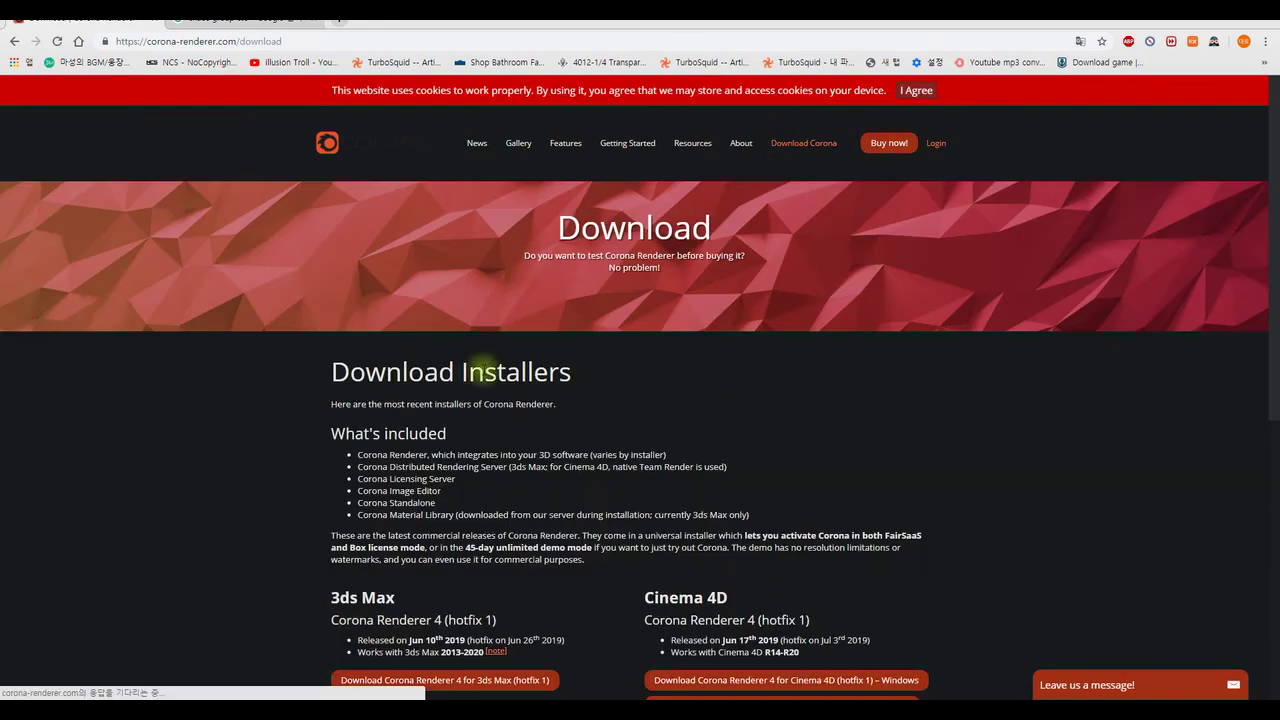
{"action": "scroll", "coordinate": [606, 466], "scroll_direction": "down", "scroll_amount": 3}
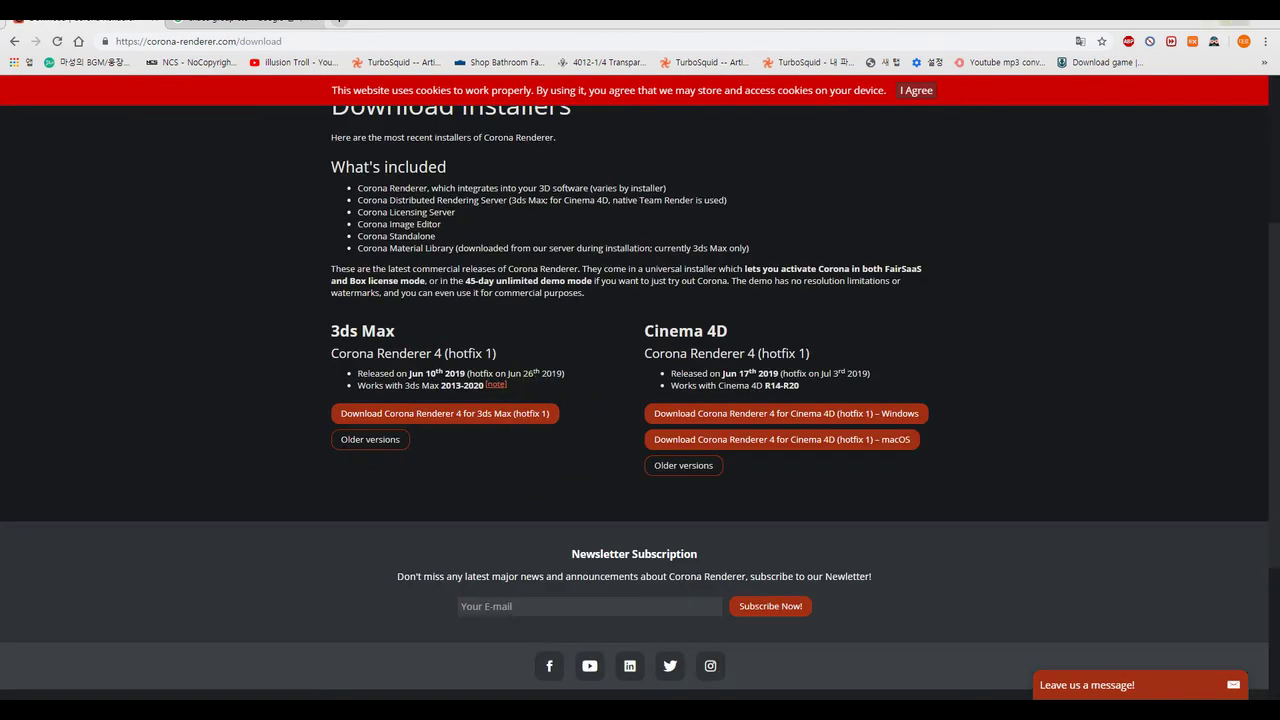
{"action": "left_click", "coordinate": [1195, 17]}
{"action": "left_click", "coordinate": [750, 440]}
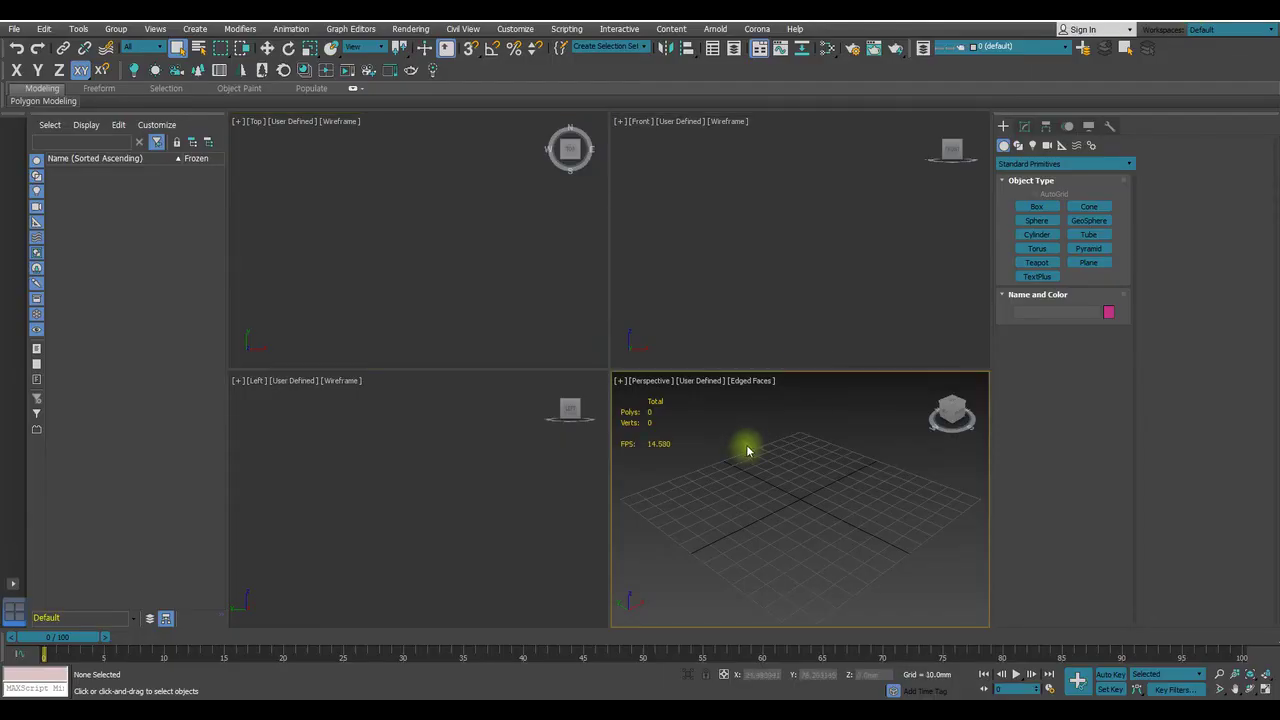
{"action": "left_click", "coordinate": [780, 254]}
{"action": "left_click", "coordinate": [466, 457]}
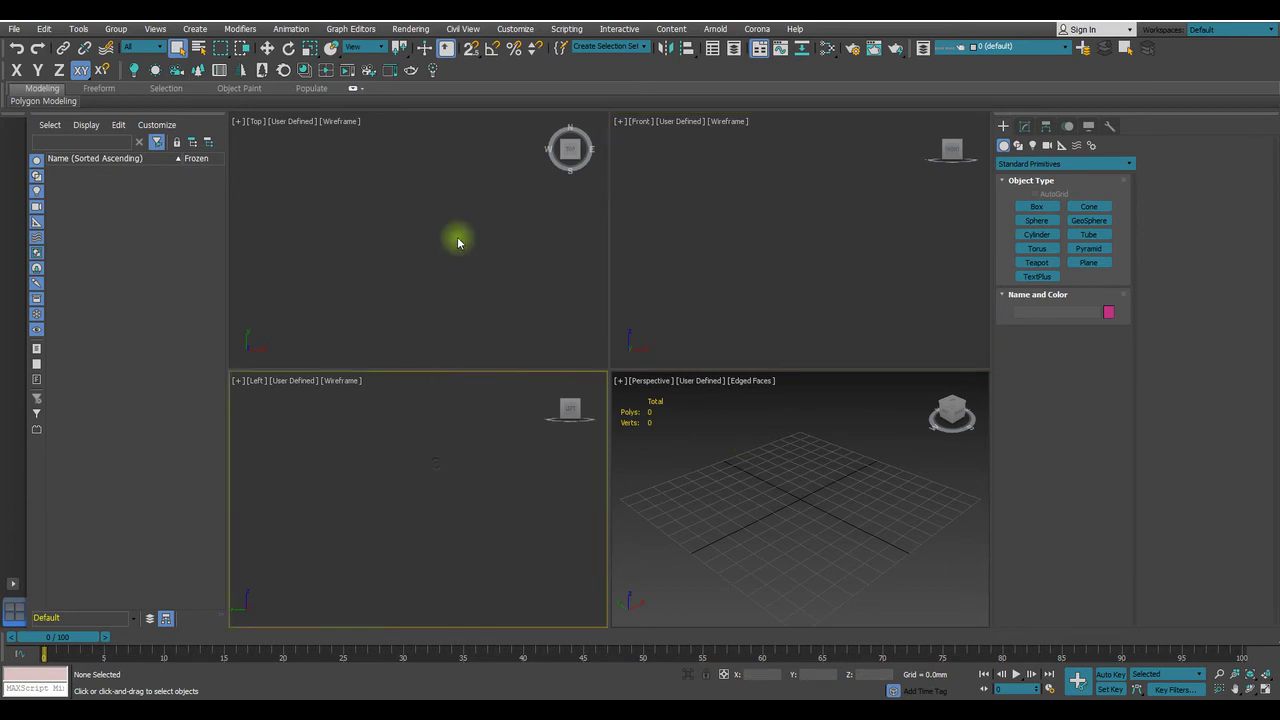
{"action": "left_click", "coordinate": [458, 242]}
{"action": "left_click", "coordinate": [740, 247]}
{"action": "left_click", "coordinate": [690, 452]}
{"action": "left_click", "coordinate": [460, 240]}
{"action": "left_click", "coordinate": [423, 477]}
{"action": "left_click", "coordinate": [729, 487]}
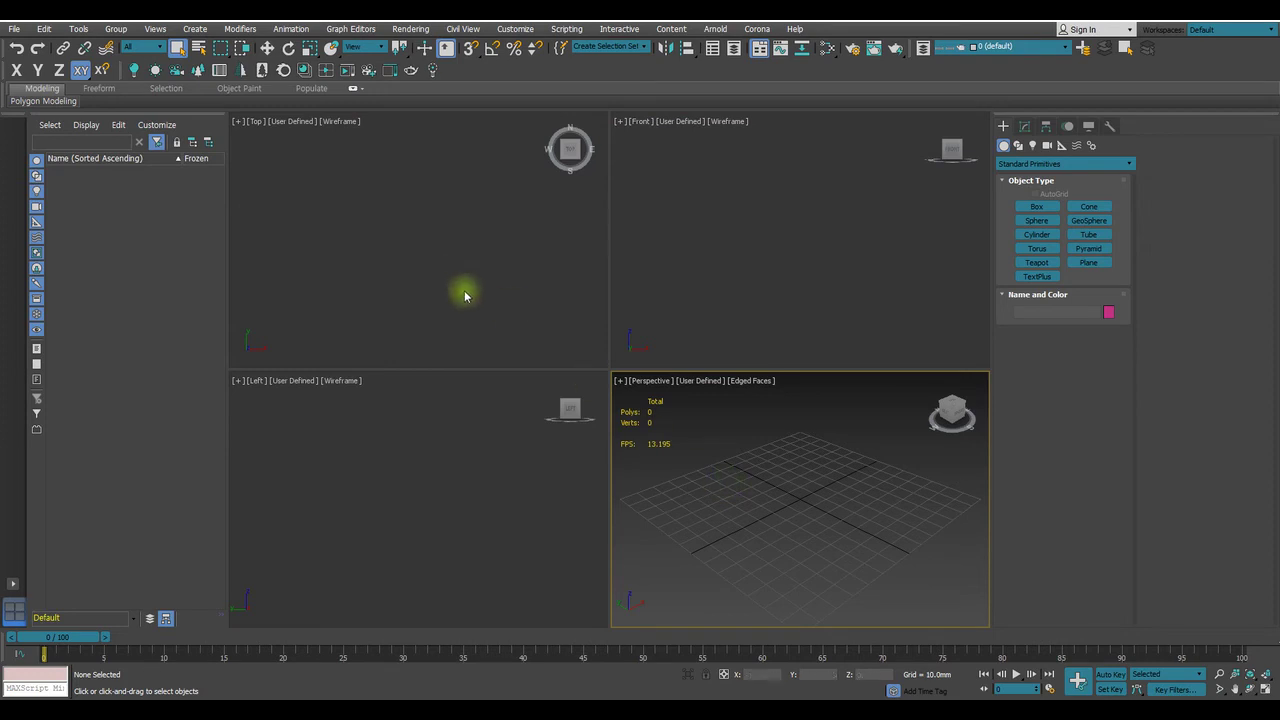
{"action": "left_click", "coordinate": [432, 222]}
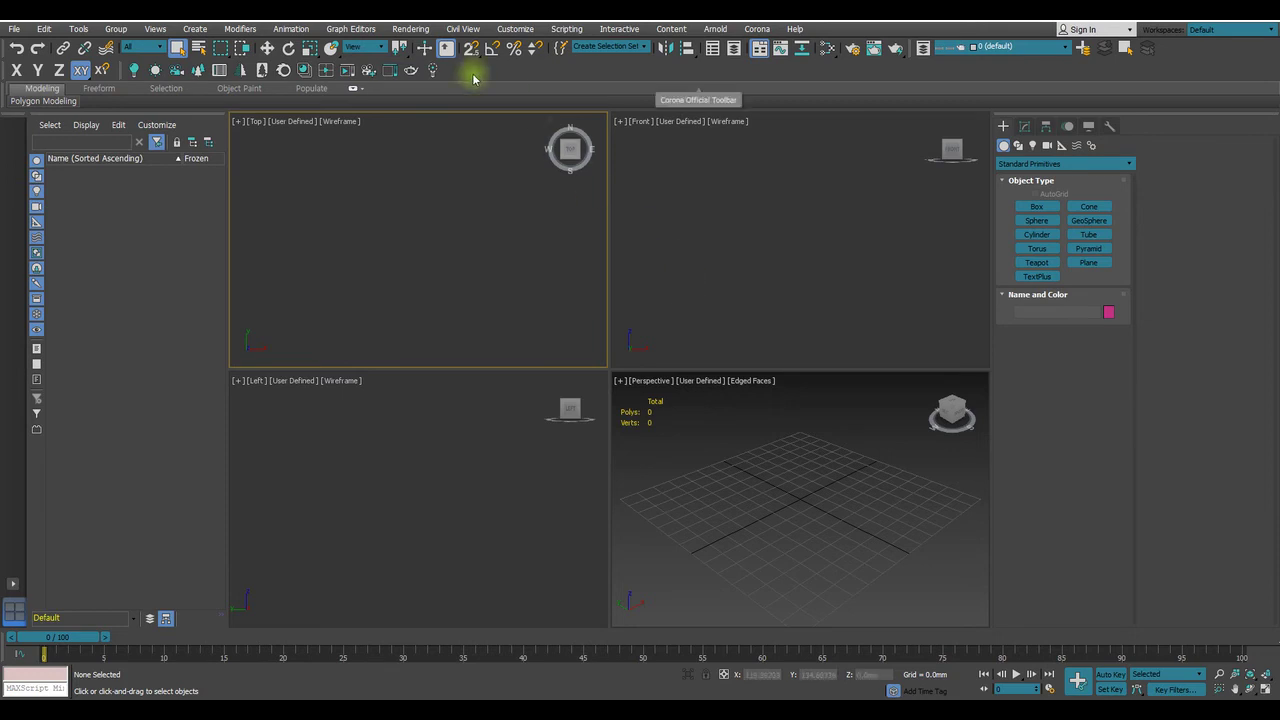
Open Render Setup (F10) and keep CoronaRenderer as the production renderer in the Renderer dropdown
{"action": "left_click", "coordinate": [849, 55]}
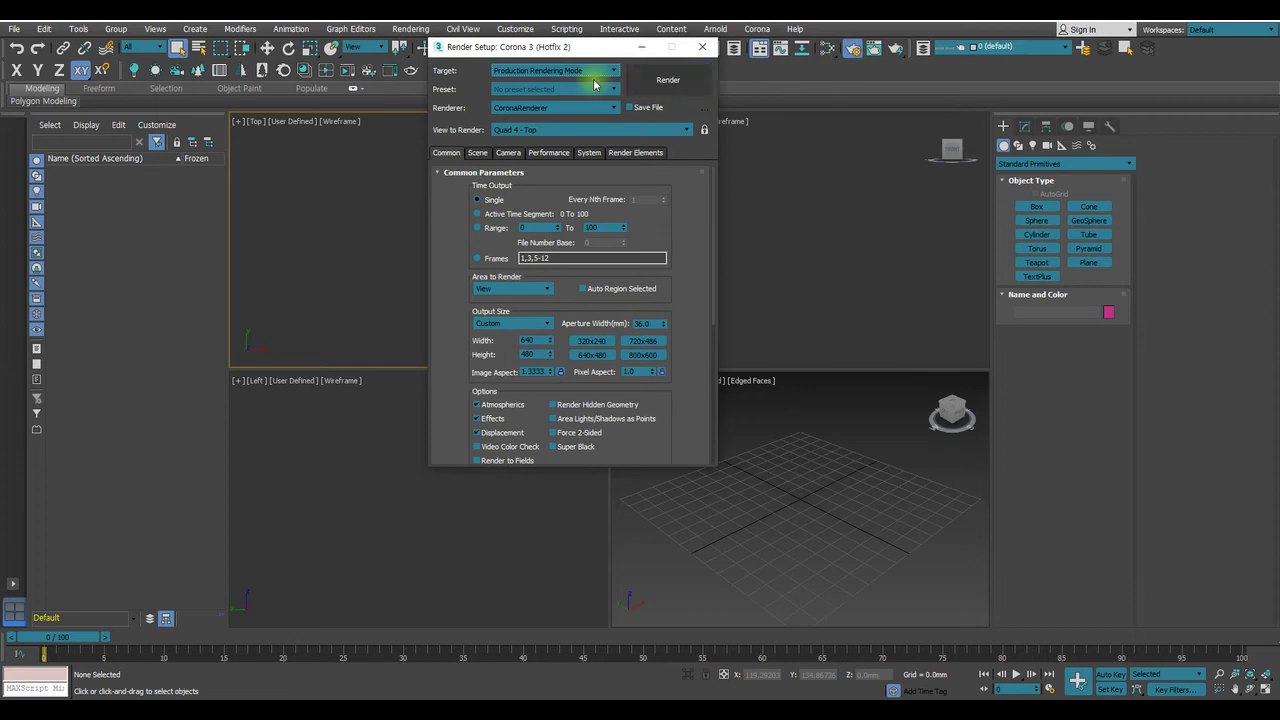
{"action": "mouse_move", "coordinate": [529, 49]}
{"action": "left_mouse_down"}
{"action": "mouse_move", "coordinate": [643, 110]}
{"action": "mouse_move", "coordinate": [677, 144]}
{"action": "left_mouse_up"}
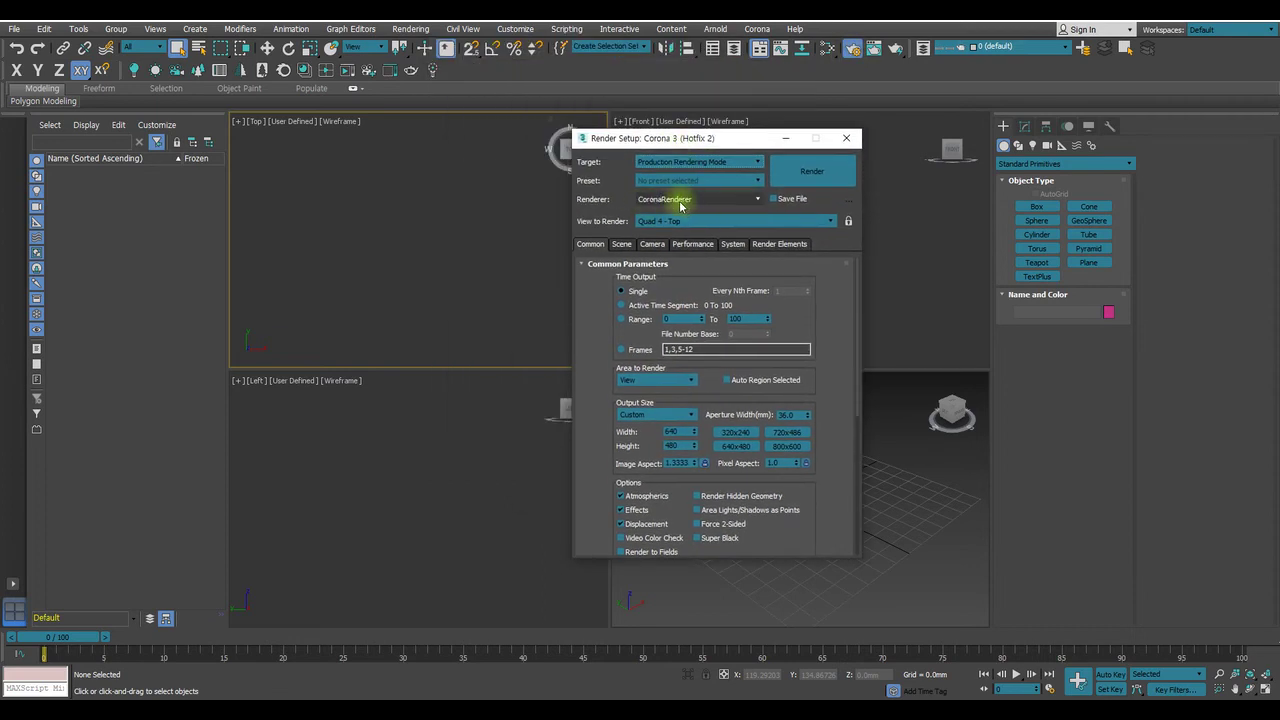
{"action": "left_click", "coordinate": [703, 199]}
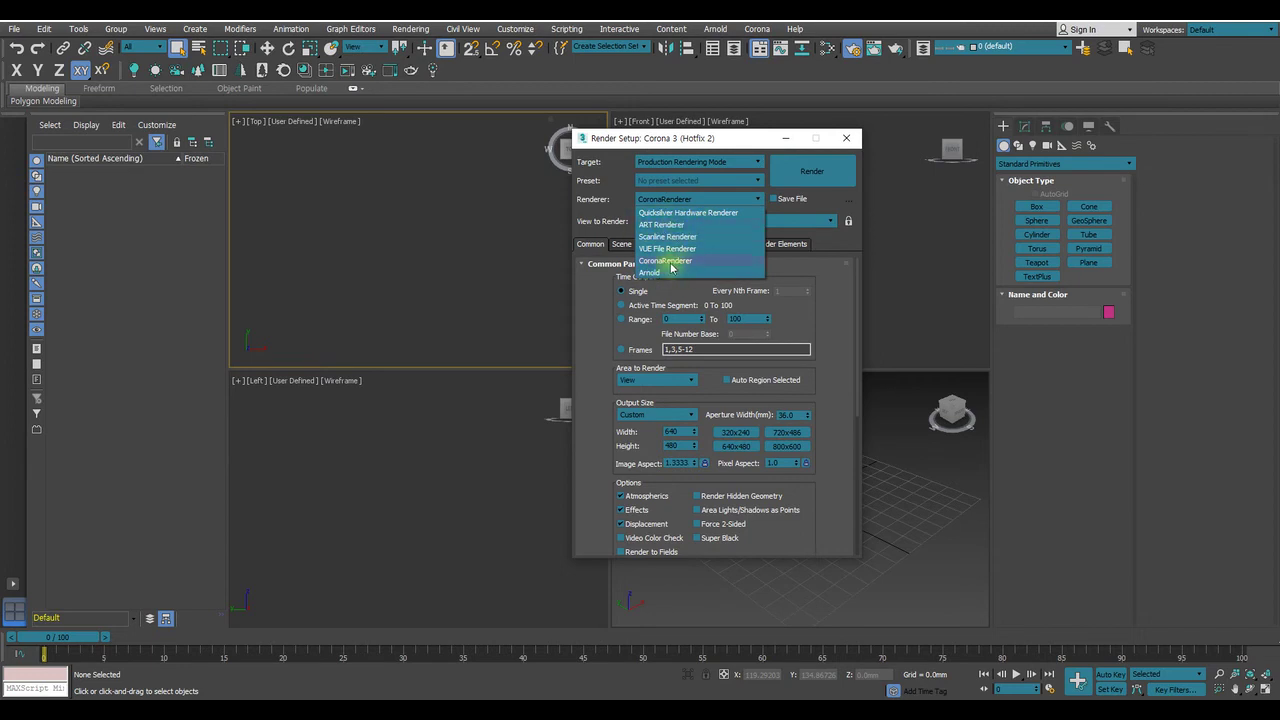
{"action": "left_click", "coordinate": [843, 246]}
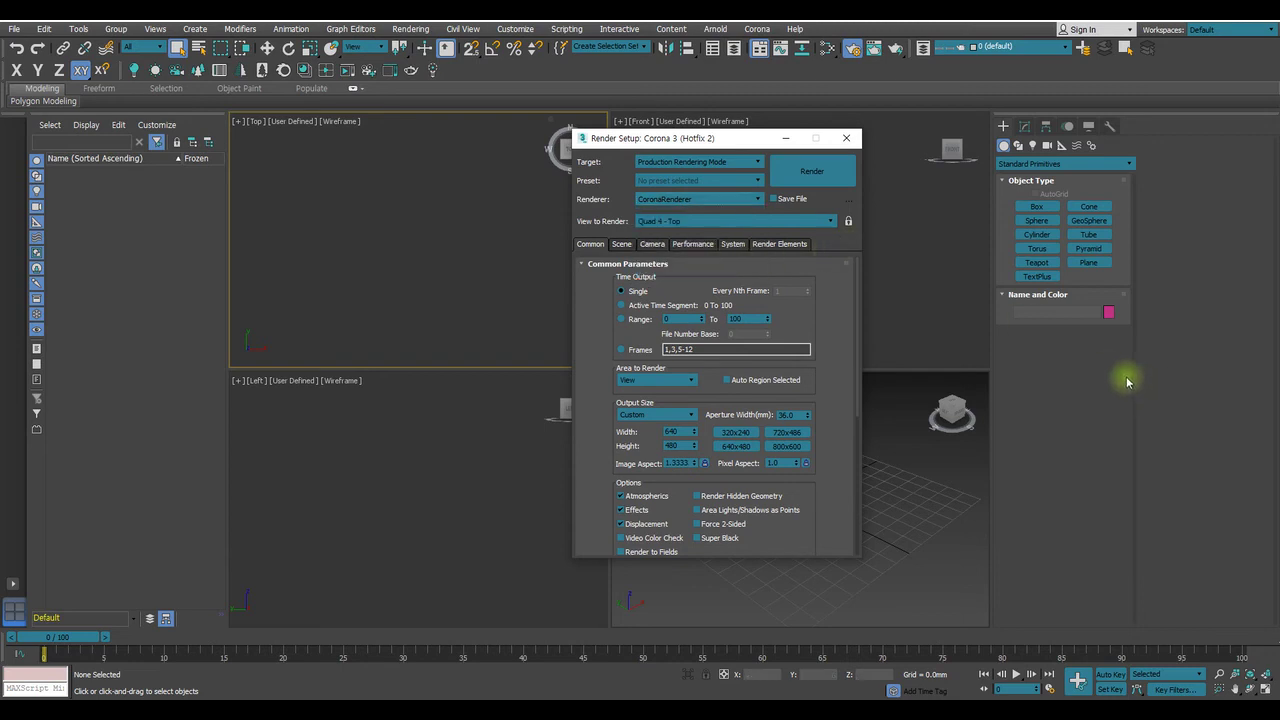
{"action": "left_click_drag", "start_coordinate": [667, 141], "coordinate": [748, 150]}
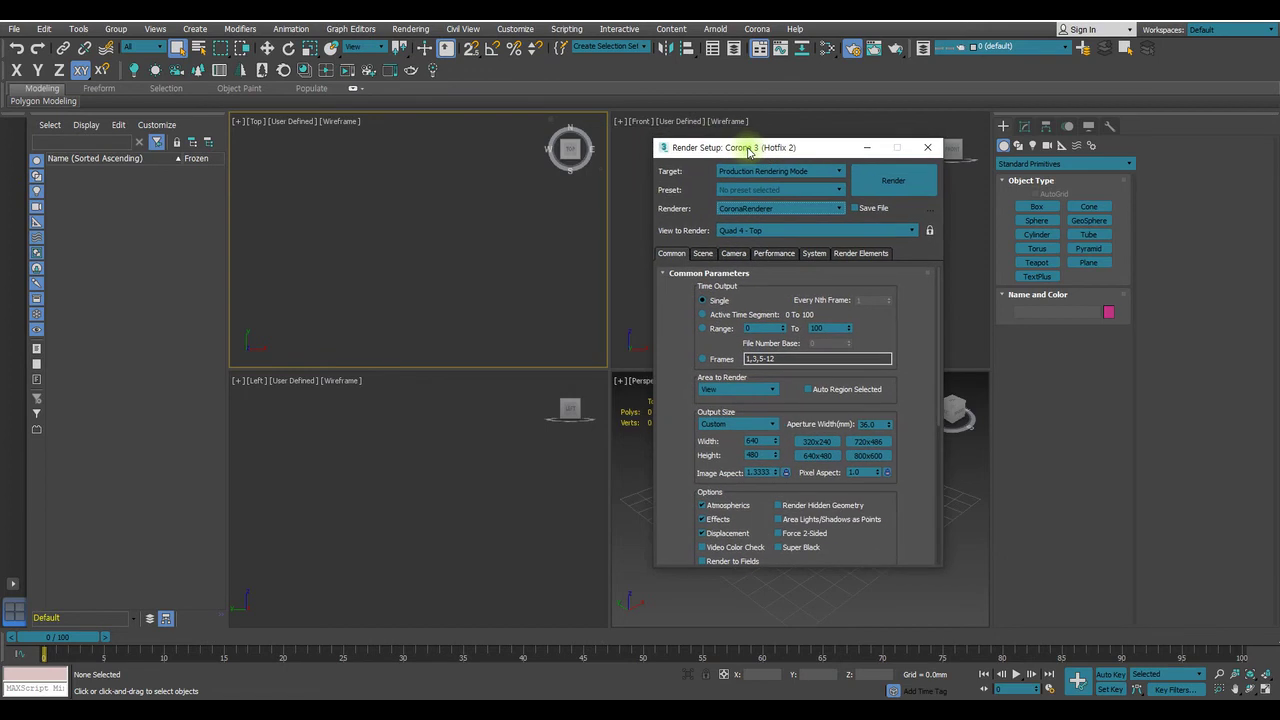
{"action": "left_click_drag", "start_coordinate": [748, 150], "coordinate": [719, 180]}
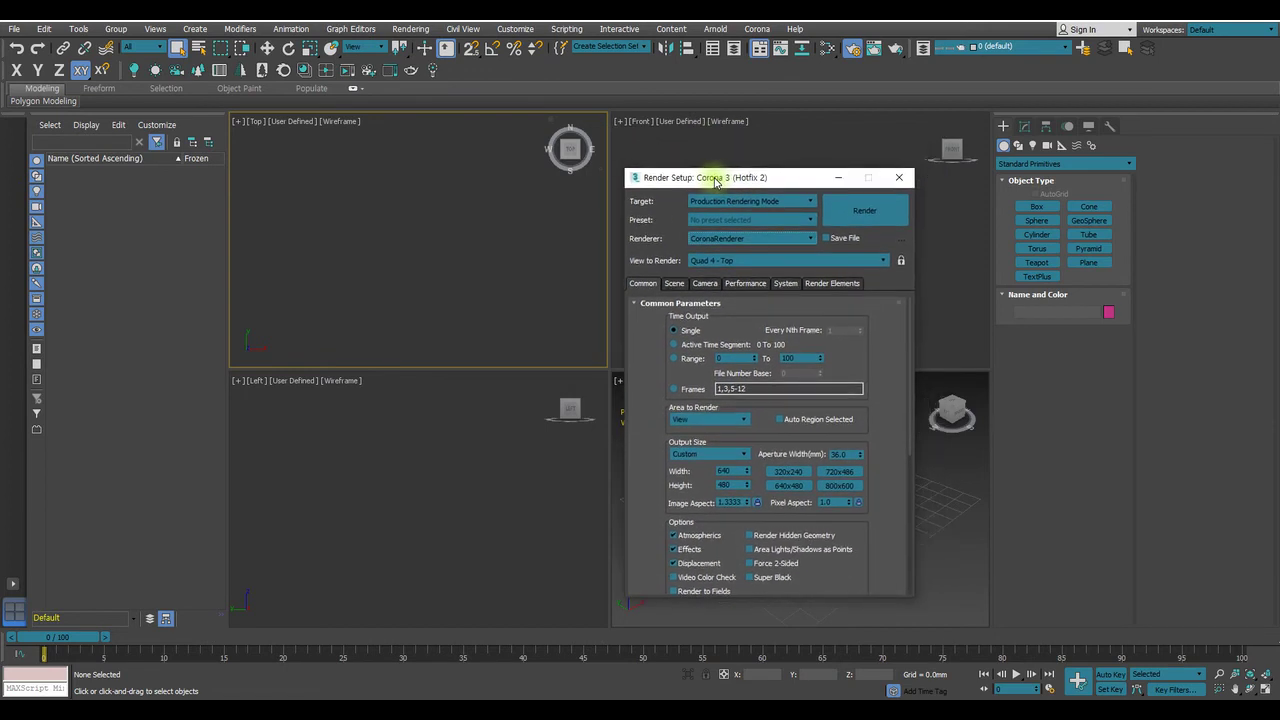
Show Corona's Performance tab with Path Tracing and UHD Cache as the GI solvers
{"action": "left_click", "coordinate": [745, 283]}
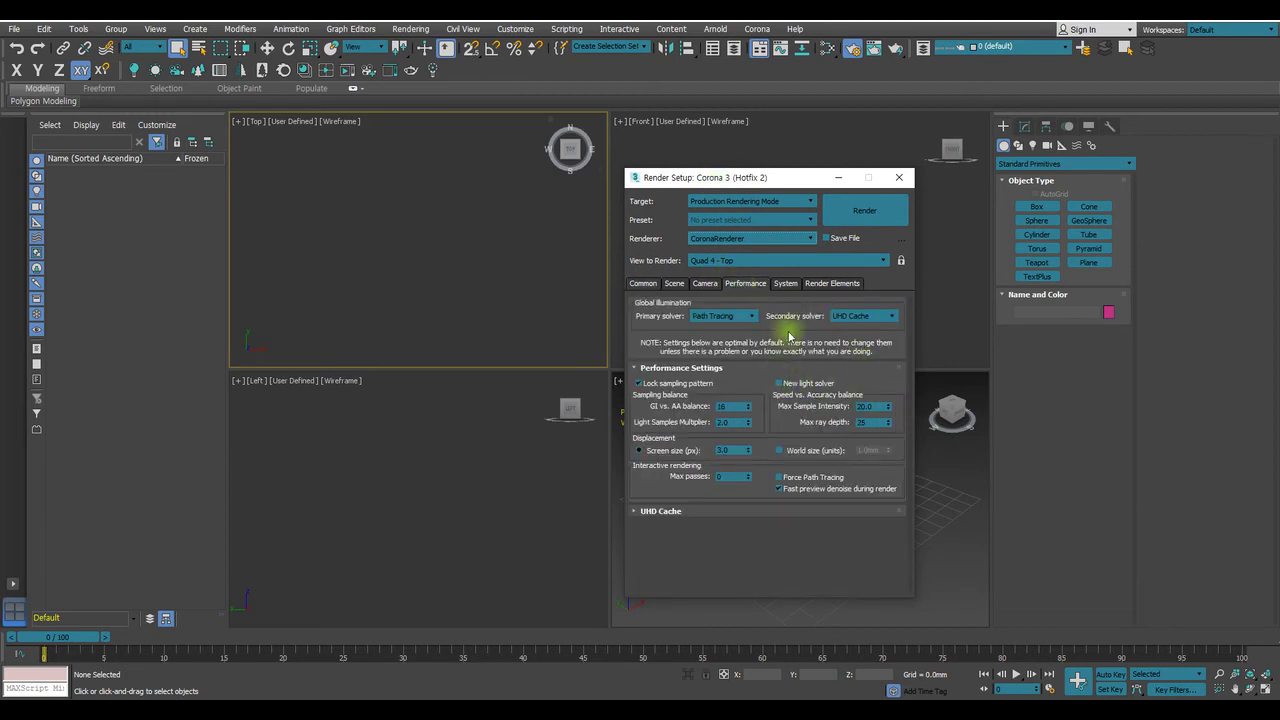
{"action": "left_click_drag", "start_coordinate": [770, 177], "coordinate": [768, 172]}
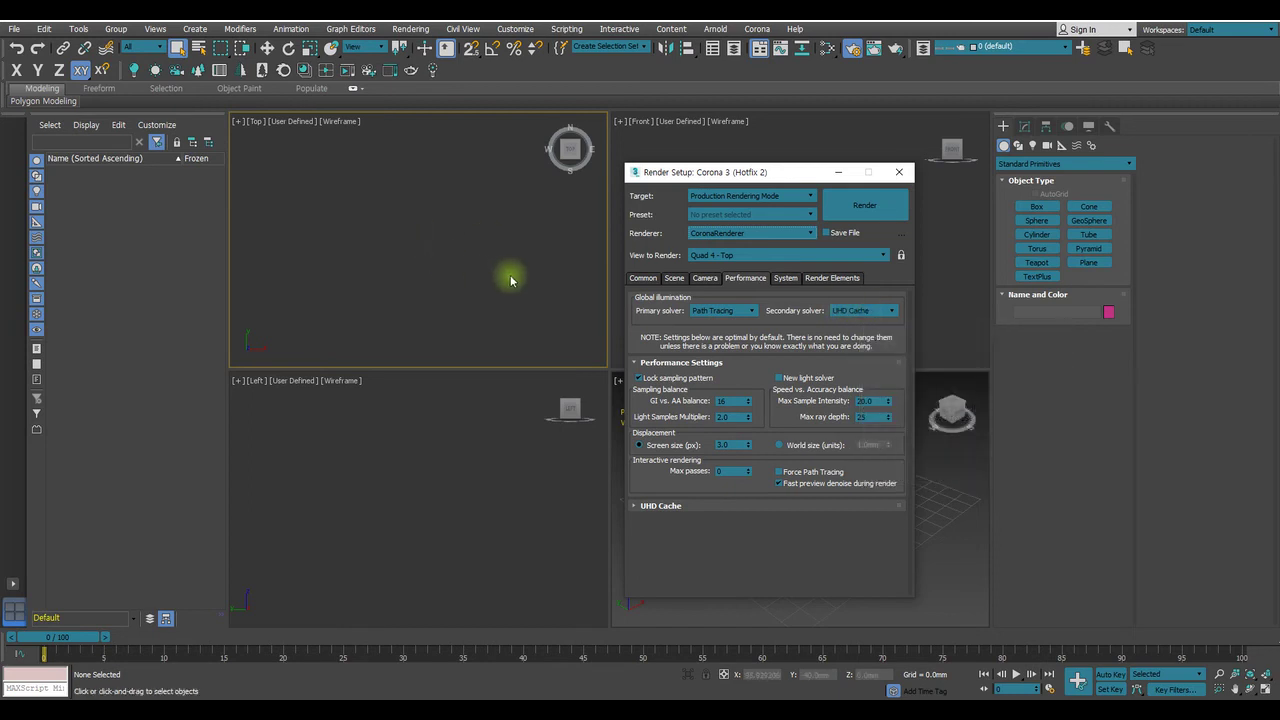
Set Corona's secondary GI solver to UHD Cache in the Performance settings
{"action": "left_click", "coordinate": [845, 310]}
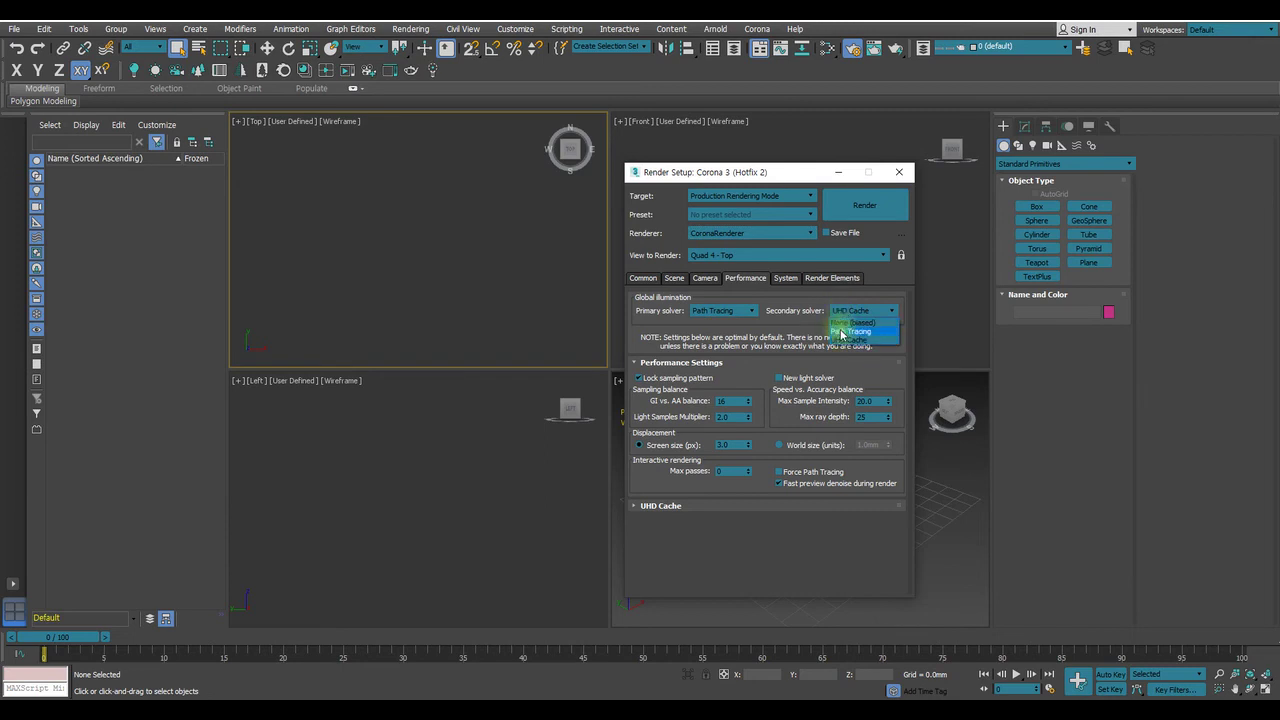
{"action": "left_click", "coordinate": [850, 325]}
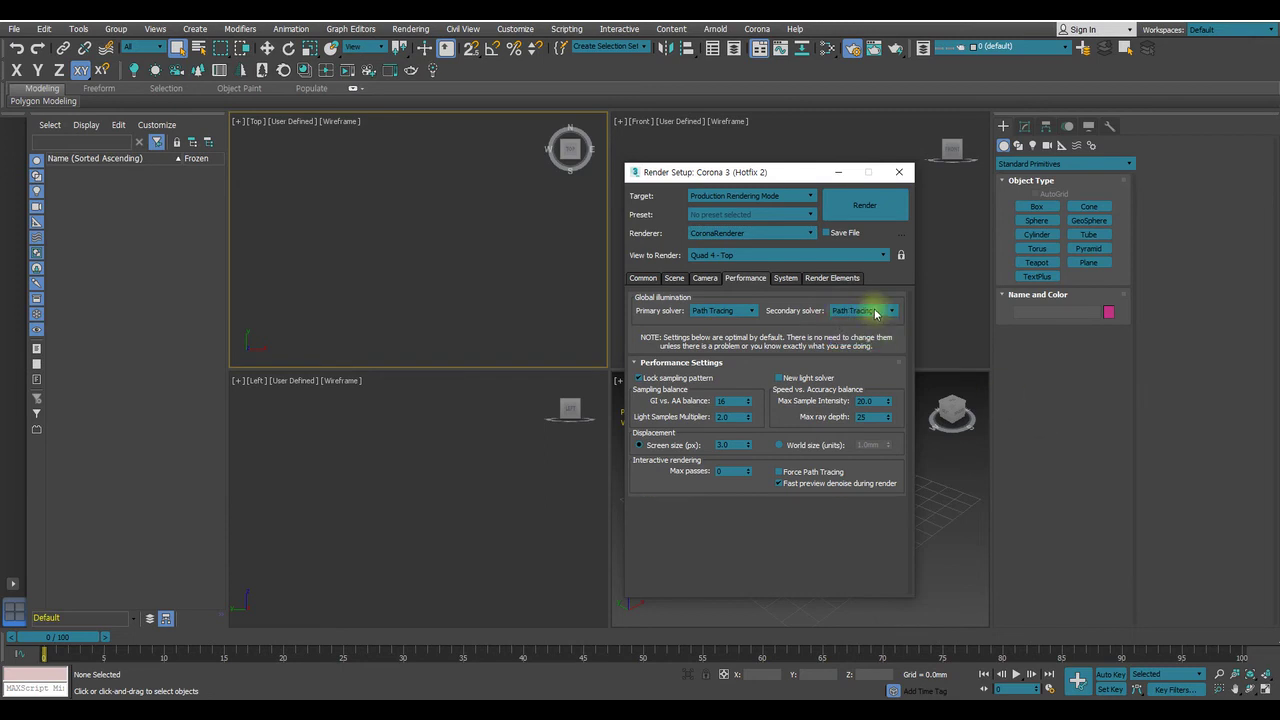
{"action": "mouse_move", "coordinate": [862, 311]}
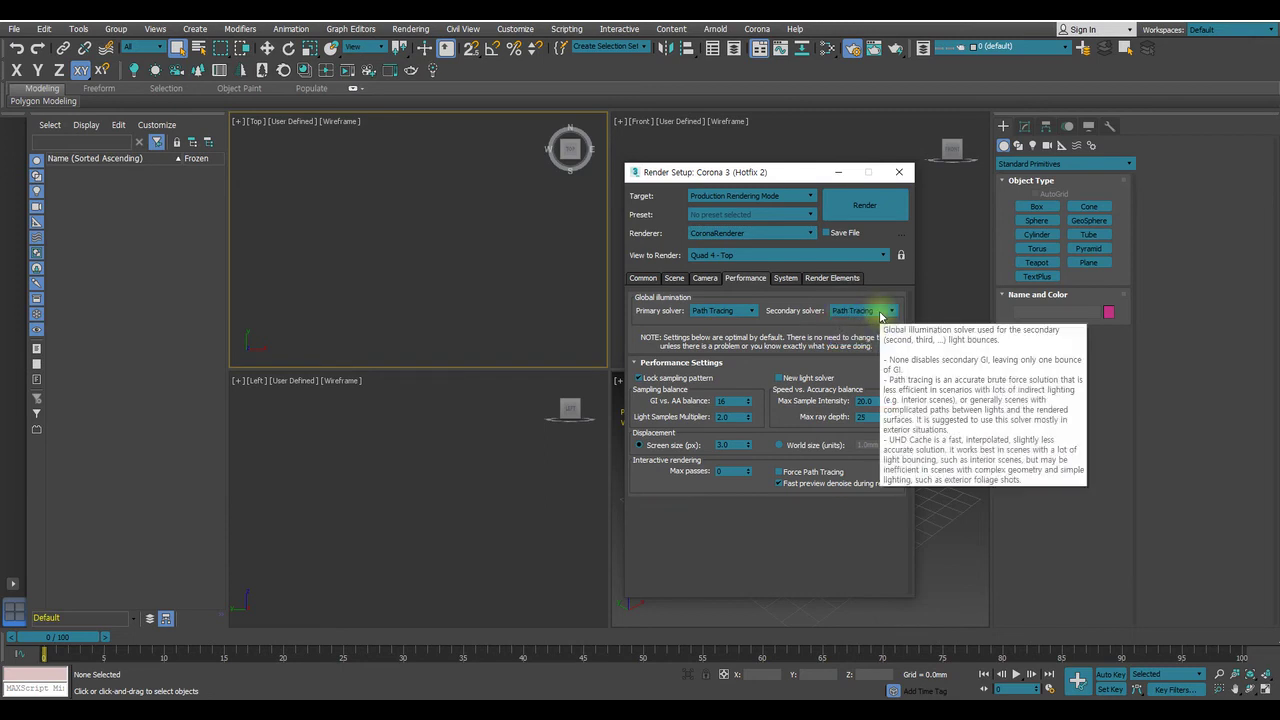
{"action": "left_click", "coordinate": [881, 312]}
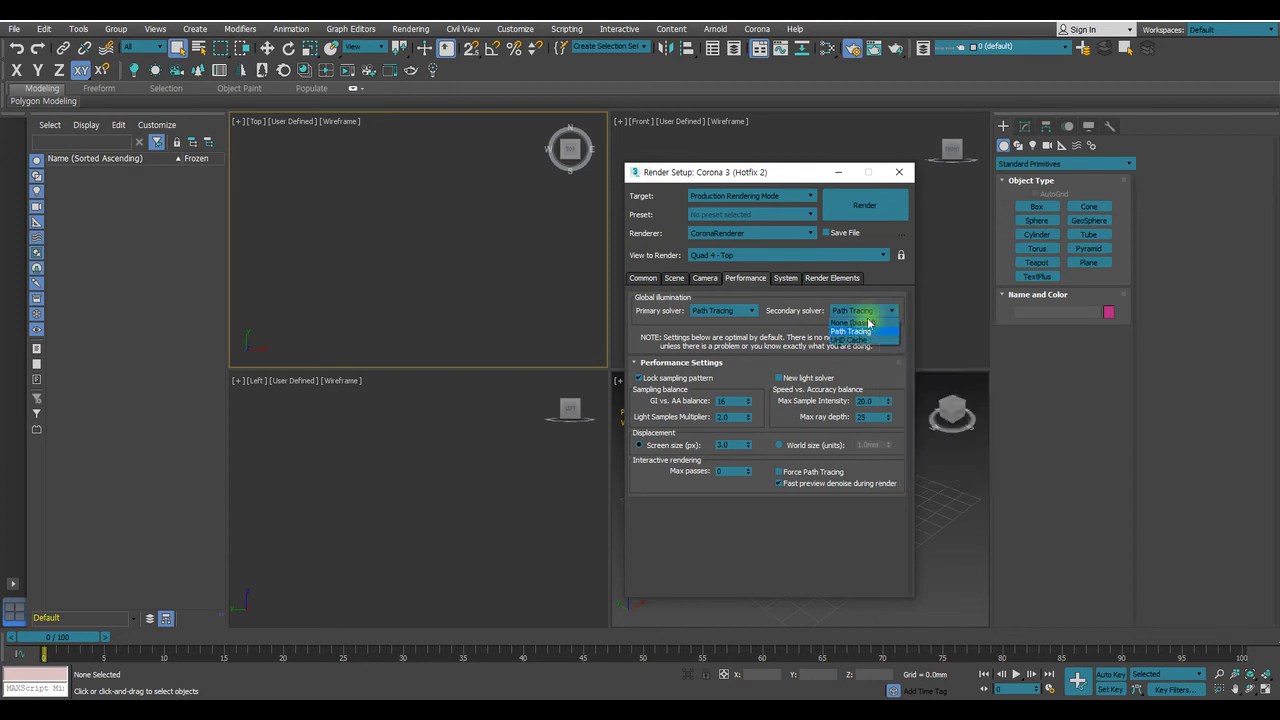
{"action": "left_click", "coordinate": [848, 340]}
{"action": "left_click_drag", "start_coordinate": [797, 181], "coordinate": [719, 180]}
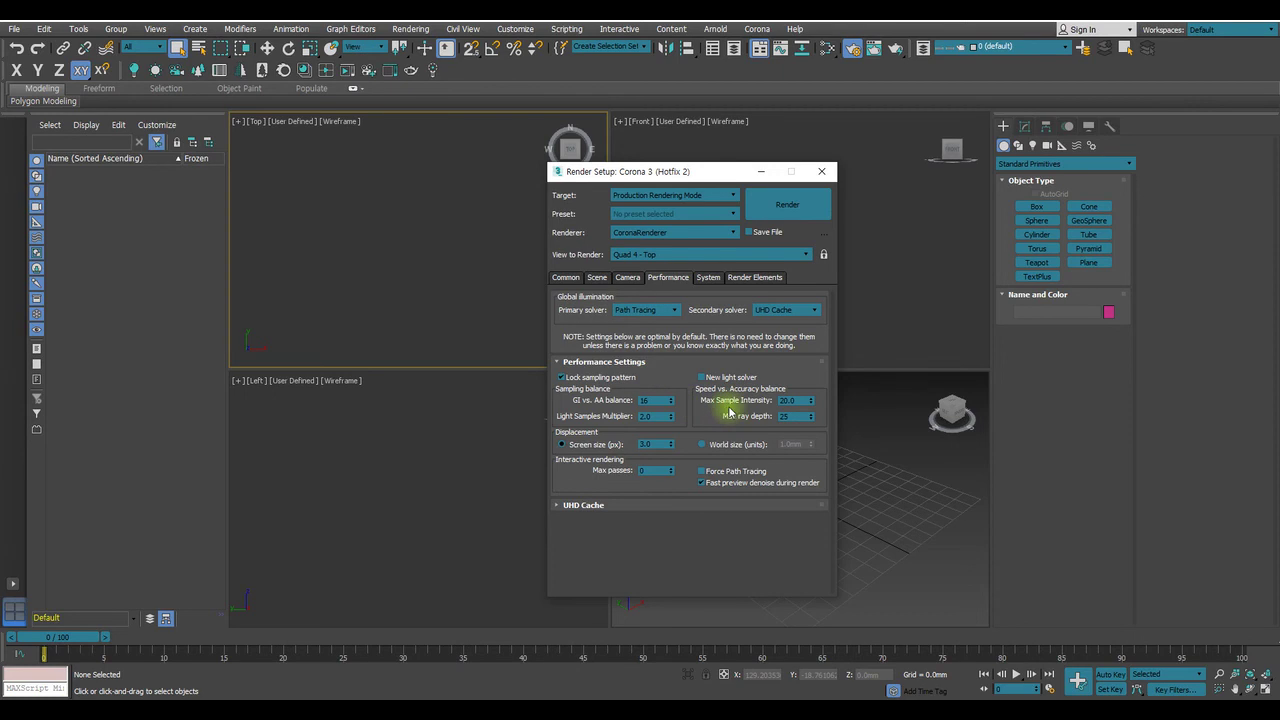
Review the Corona System and Render Elements tabs, then return to Performance
{"action": "left_click", "coordinate": [707, 277]}
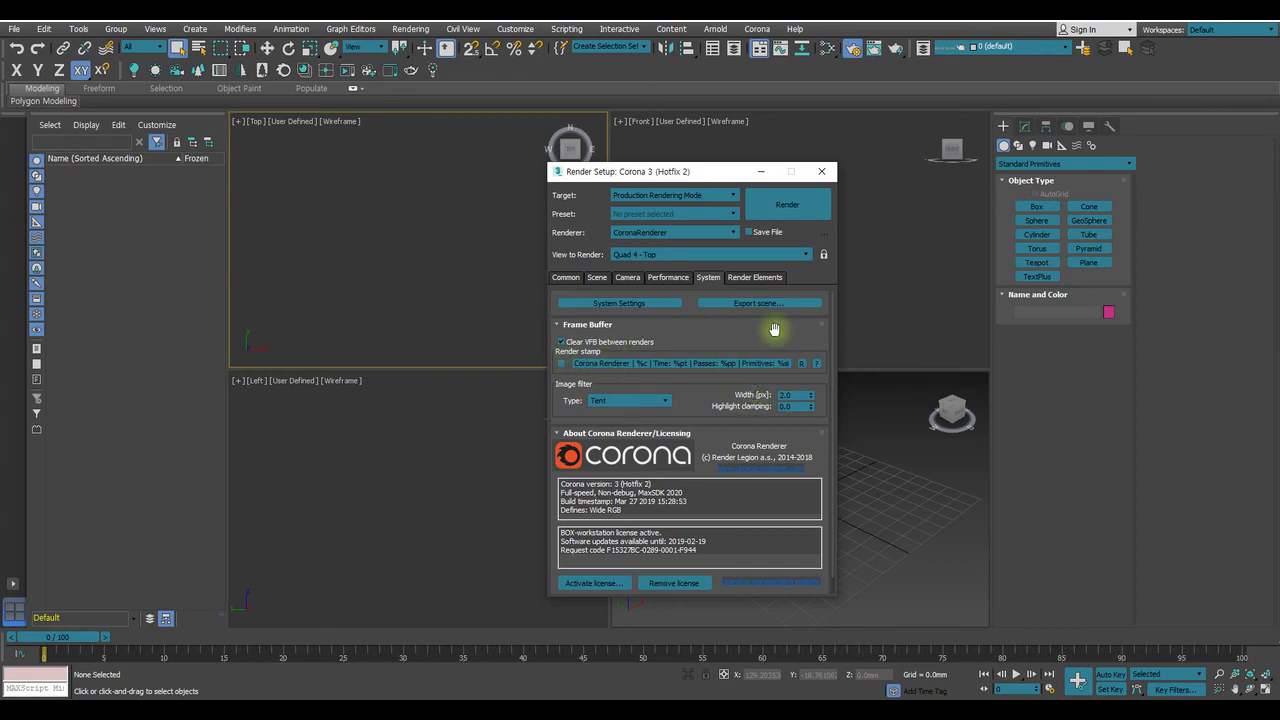
{"action": "scroll", "coordinate": [711, 378], "scroll_direction": "down", "scroll_amount": 1}
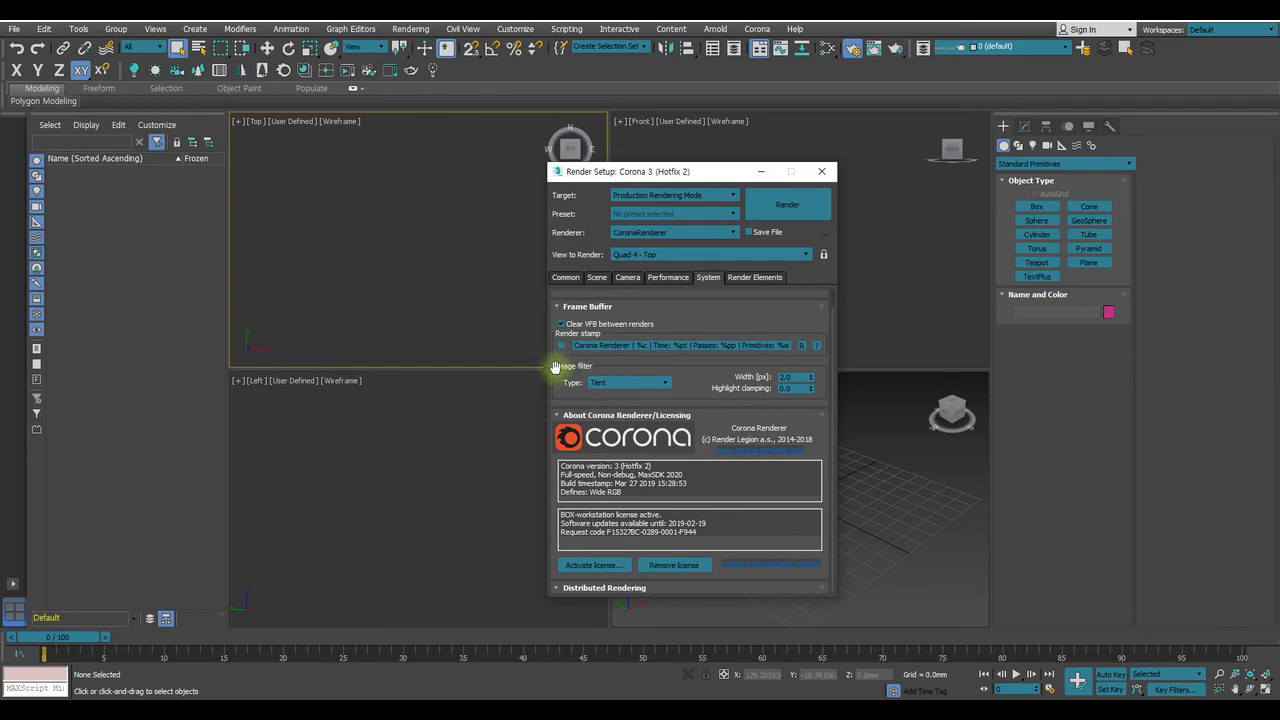
{"action": "left_click", "coordinate": [752, 277]}
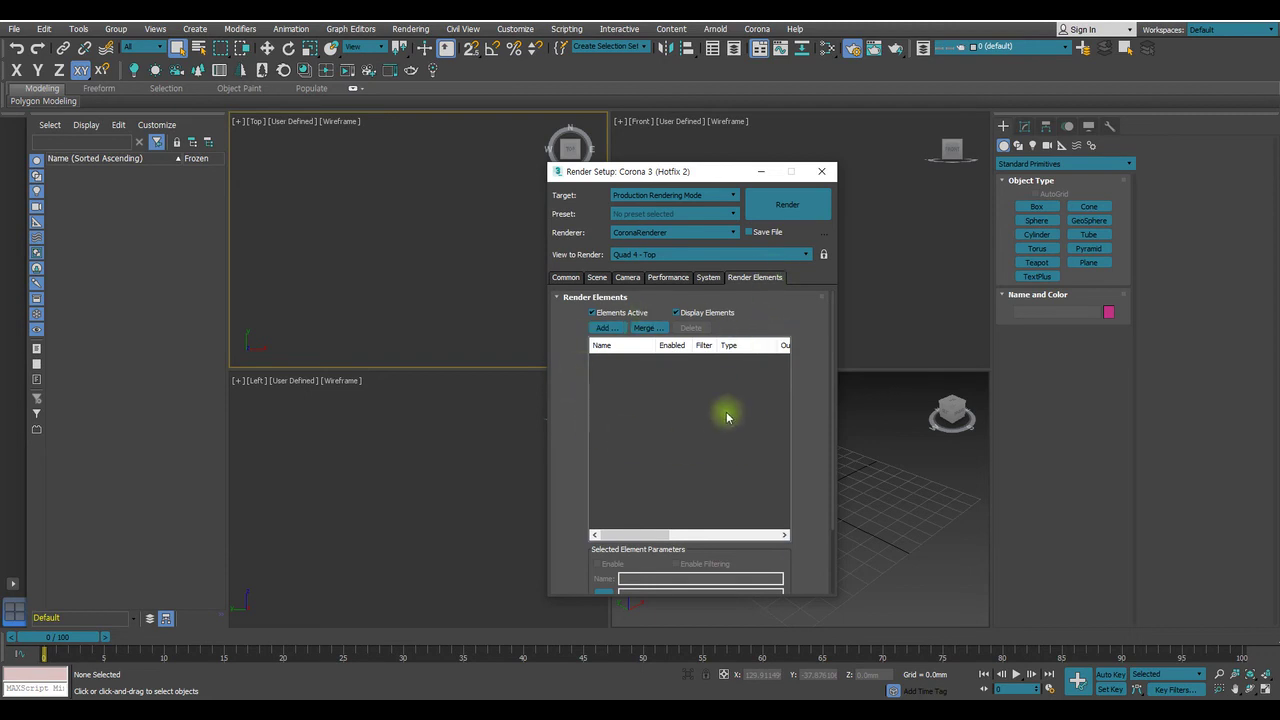
{"action": "left_click", "coordinate": [662, 277]}
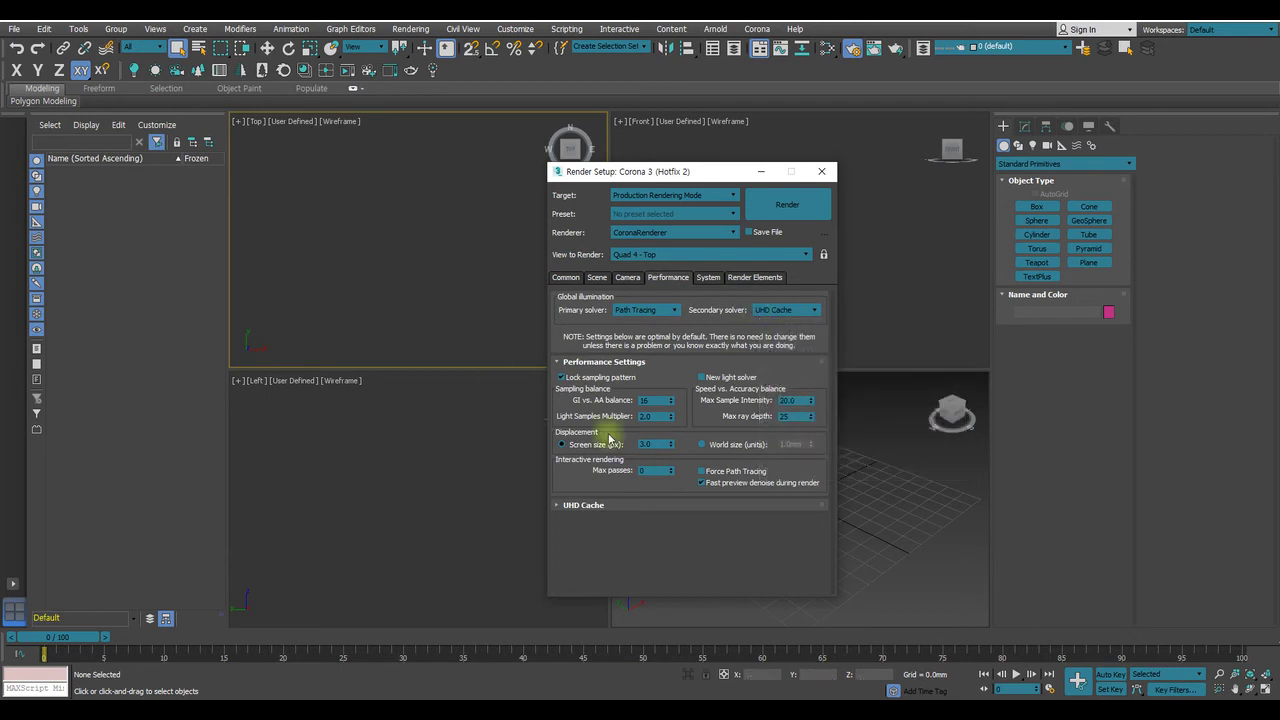
Close Render Setup and cycle the active viewport through all four views
{"action": "left_click", "coordinate": [821, 171]}
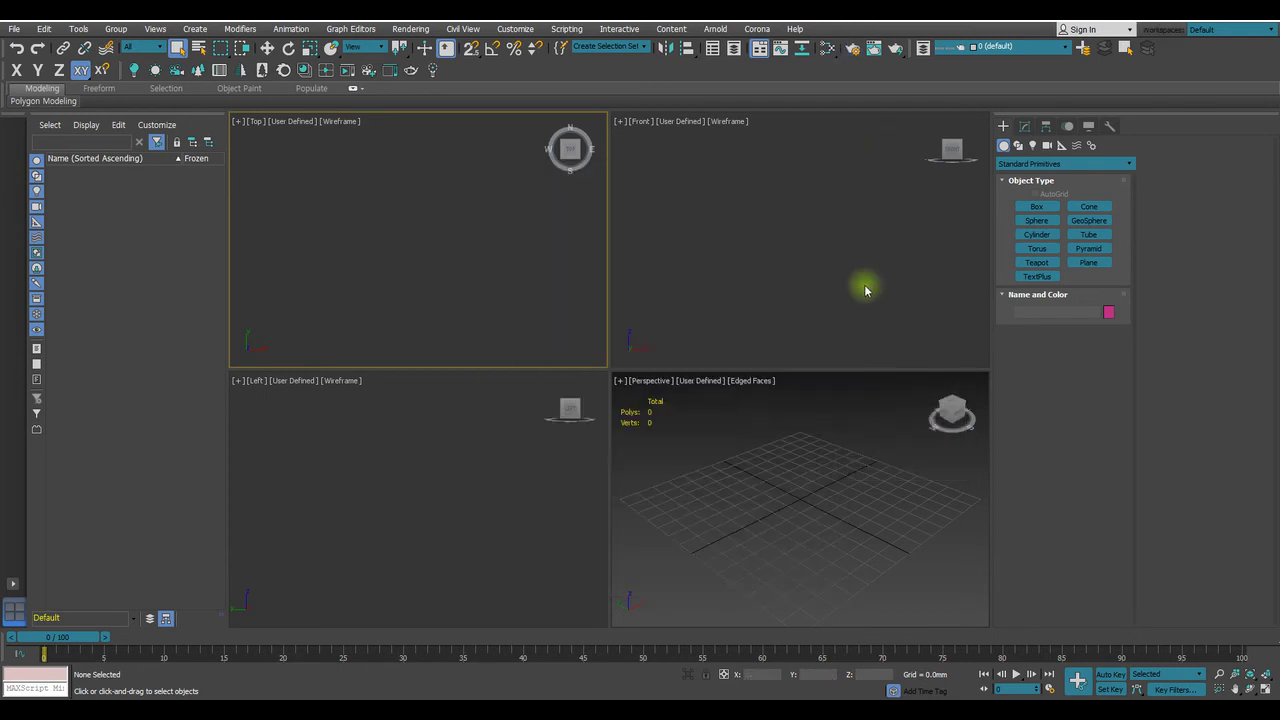
{"action": "left_click", "coordinate": [866, 250]}
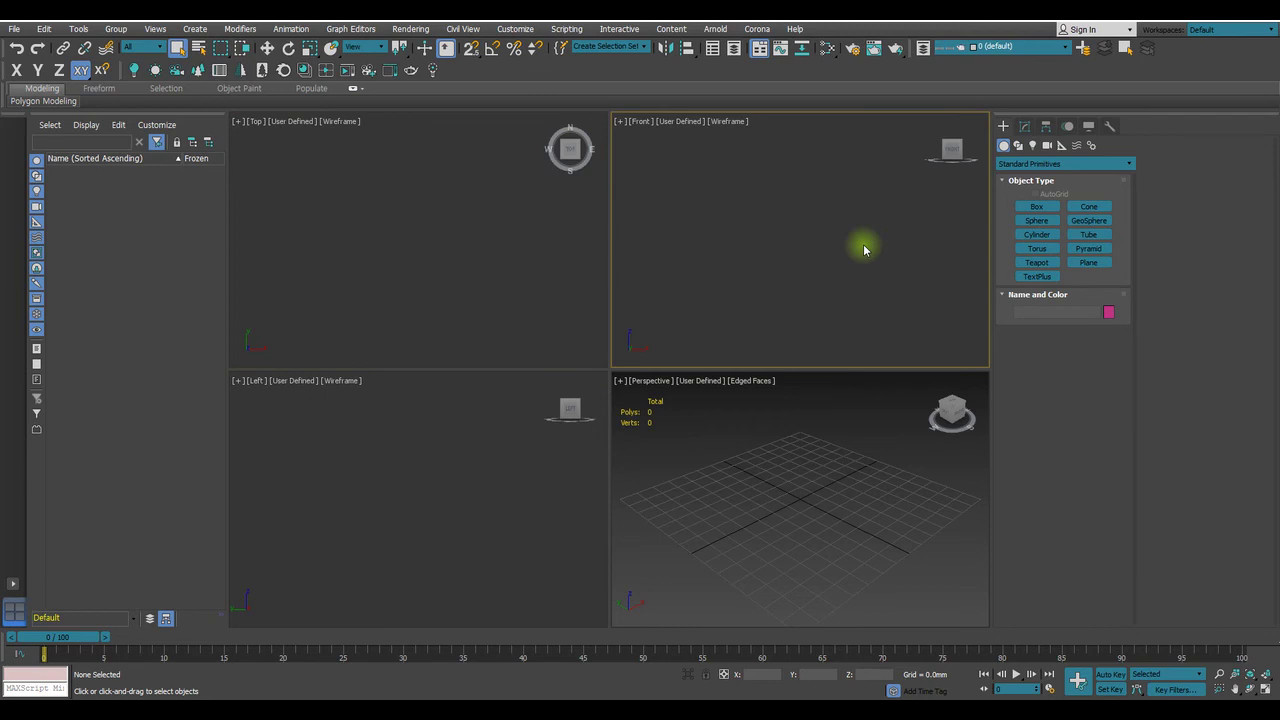
{"action": "left_click", "coordinate": [748, 215]}
{"action": "left_click", "coordinate": [700, 445]}
{"action": "left_click", "coordinate": [449, 483]}
{"action": "left_click", "coordinate": [472, 249]}
{"action": "left_click", "coordinate": [740, 216]}
{"action": "left_click", "coordinate": [731, 412]}
{"action": "left_click", "coordinate": [503, 409]}
{"action": "left_click", "coordinate": [758, 265]}
{"action": "left_click", "coordinate": [523, 254]}
{"action": "left_click", "coordinate": [758, 283]}
{"action": "left_click", "coordinate": [734, 474]}
{"action": "left_click", "coordinate": [480, 483]}
{"action": "left_click", "coordinate": [509, 302]}
{"action": "left_click", "coordinate": [783, 303]}
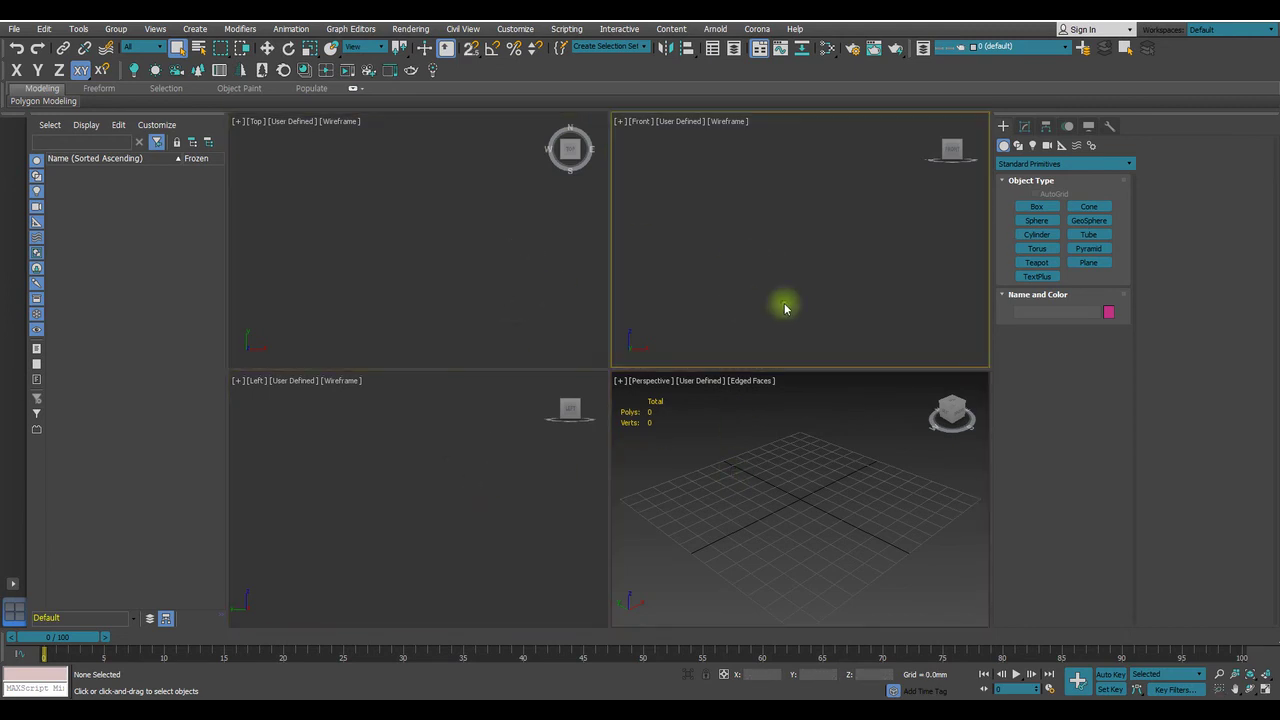
Reopen superroom_end.max from recent files without saving the current empty scene
{"action": "left_click", "coordinate": [14, 28]}
{"action": "mouse_move", "coordinate": [41, 98]}
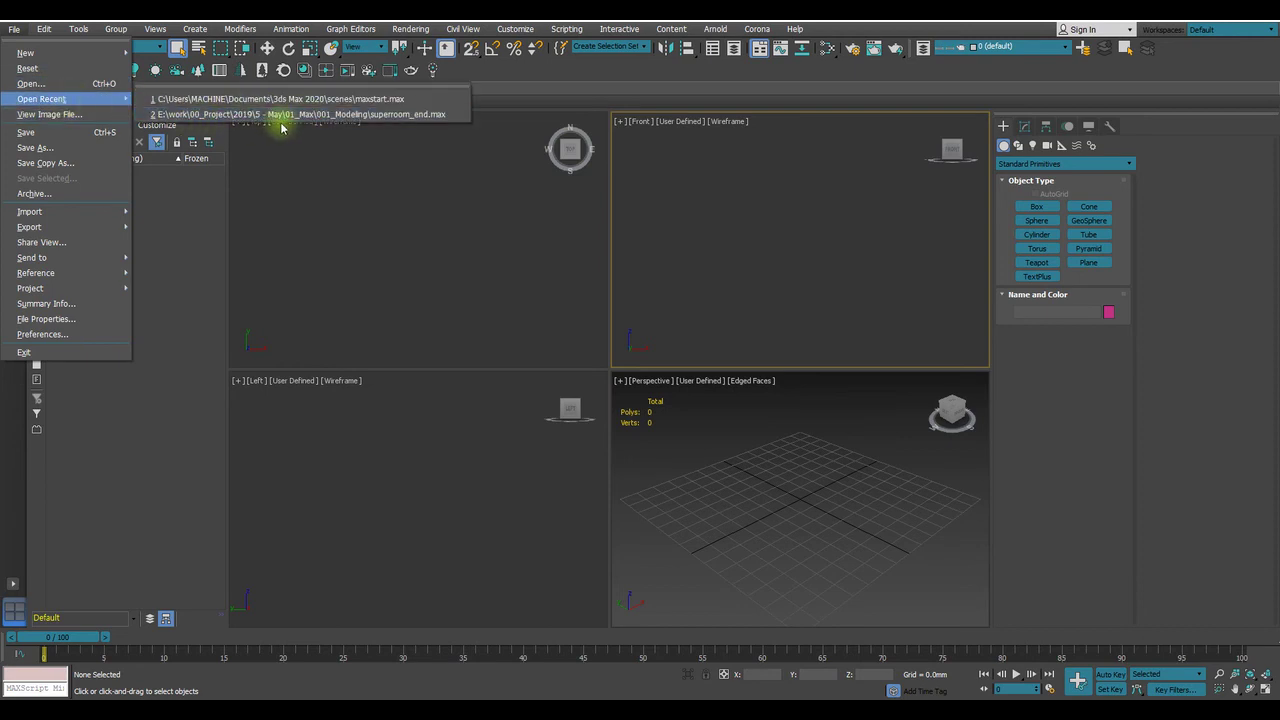
{"action": "left_click", "coordinate": [286, 114]}
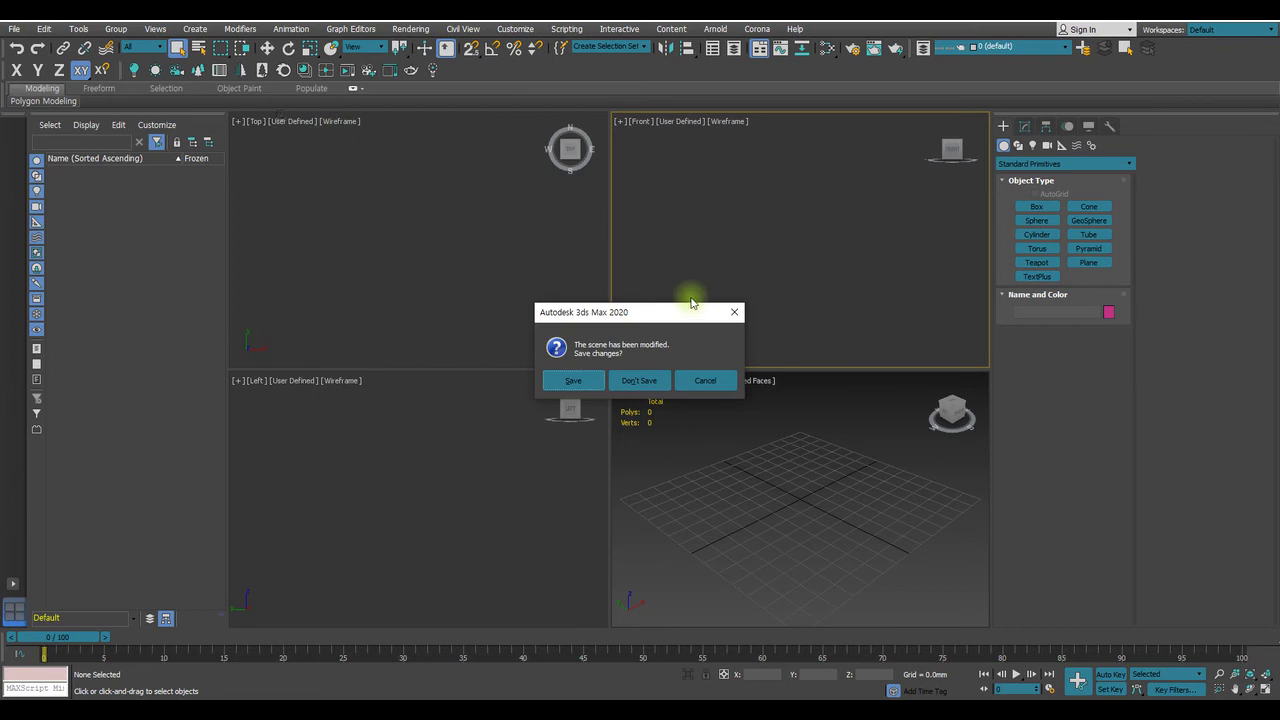
{"action": "left_click", "coordinate": [640, 381]}
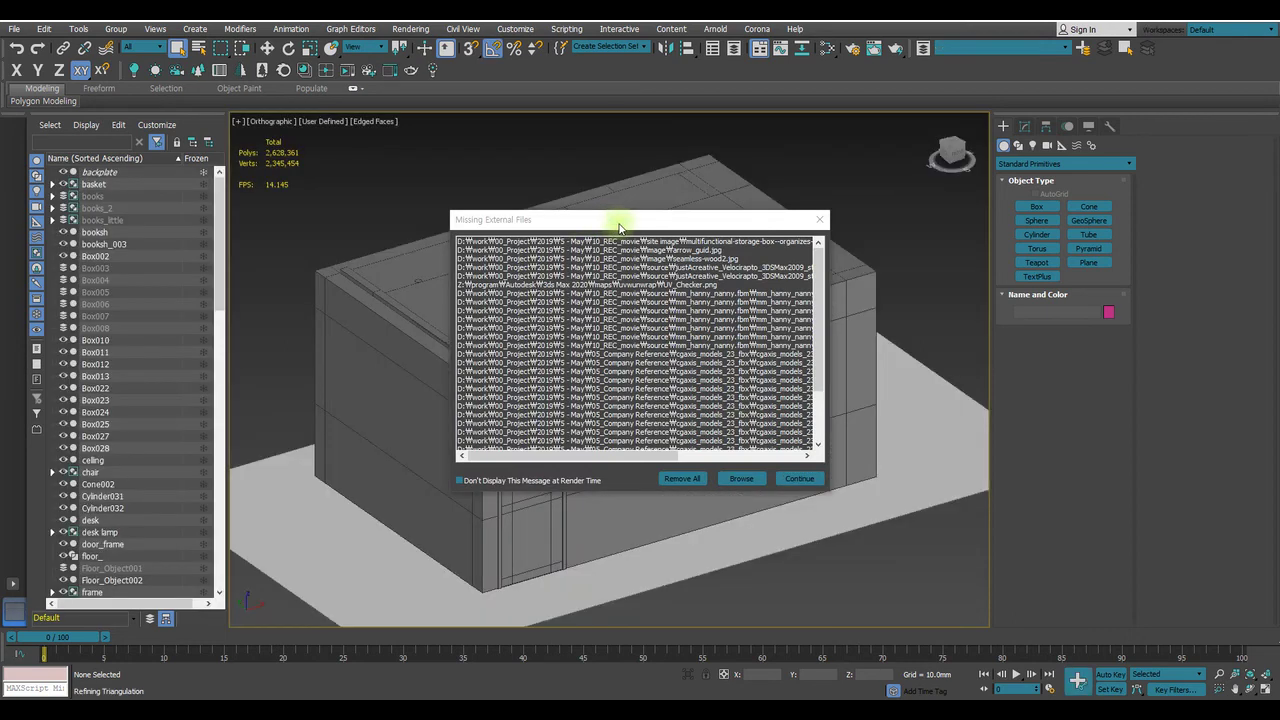
Move the Missing External Files dialog aside to reveal the loaded room model
{"action": "left_click_drag", "start_coordinate": [596, 224], "coordinate": [959, 207]}
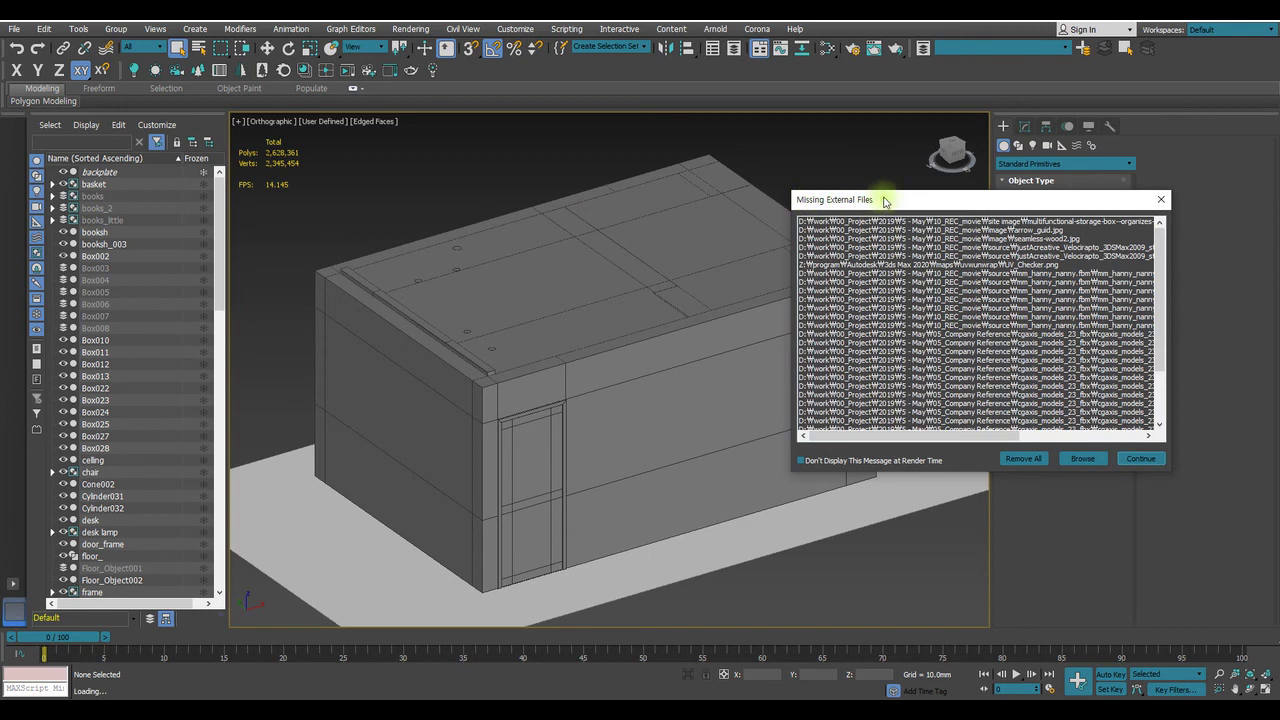
{"action": "left_click_drag", "start_coordinate": [920, 203], "coordinate": [937, 205]}
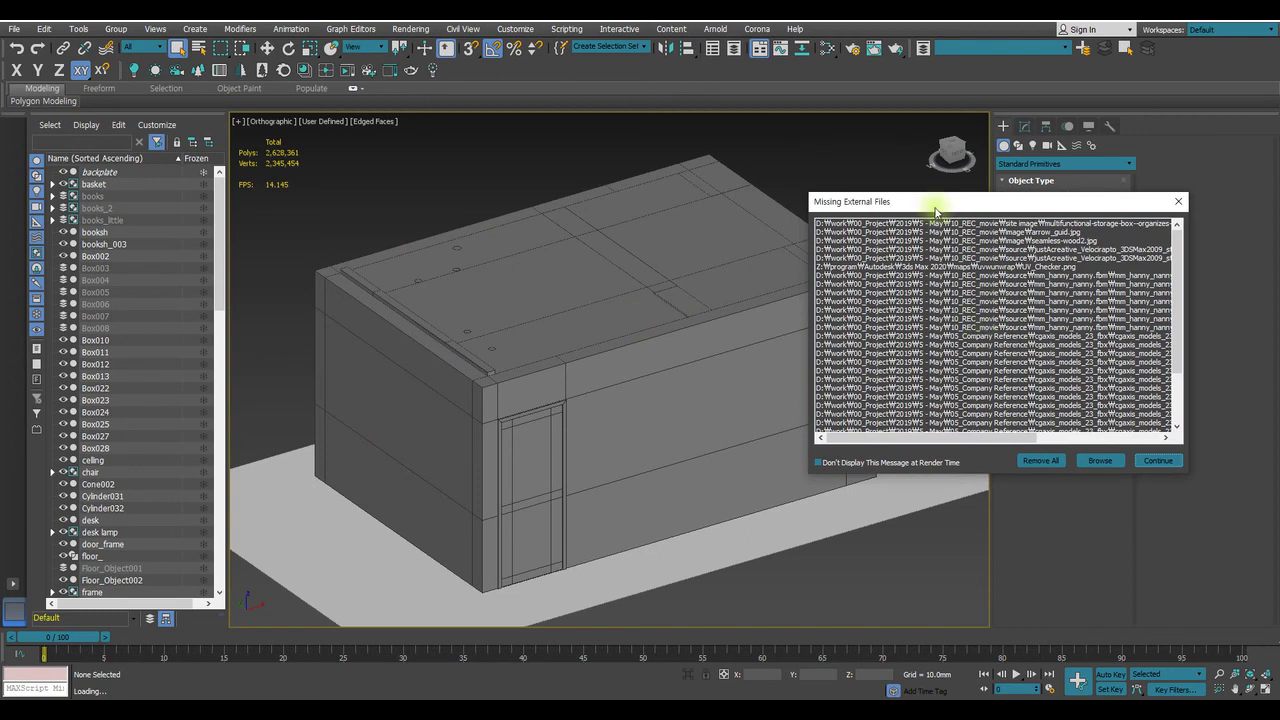
{"action": "left_click_drag", "start_coordinate": [941, 207], "coordinate": [951, 205]}
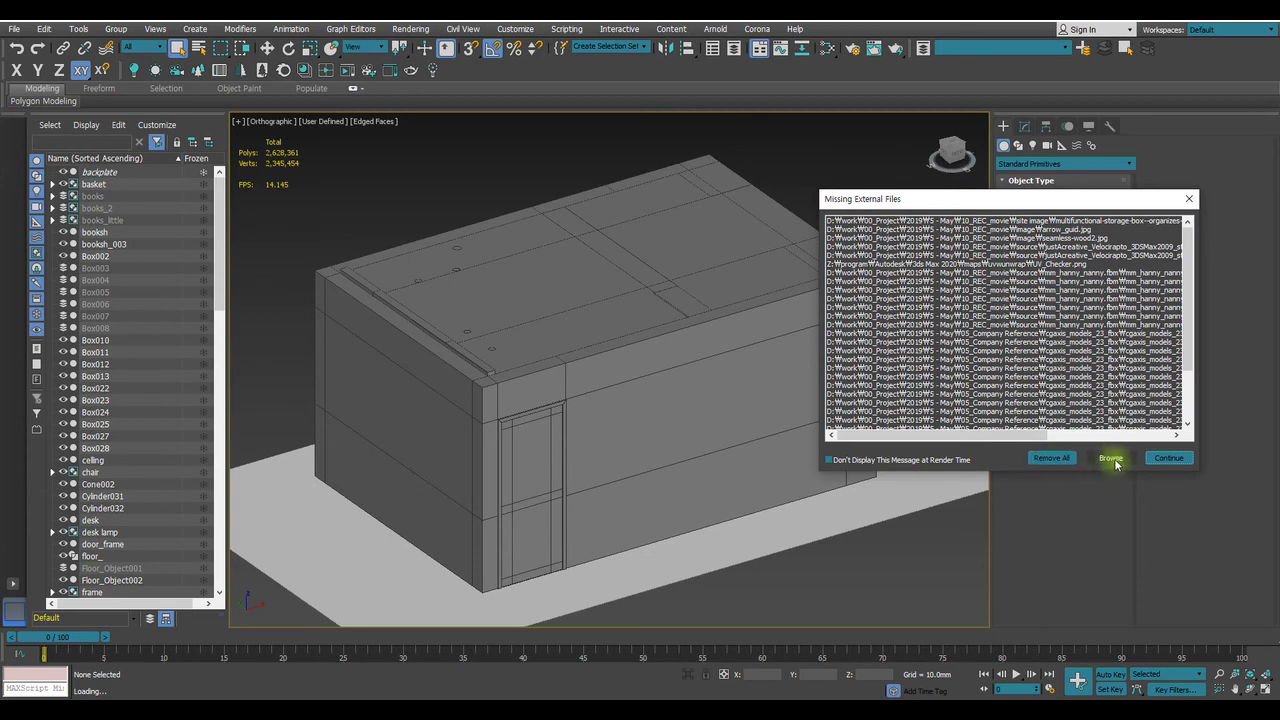
{"action": "left_click_drag", "start_coordinate": [1021, 200], "coordinate": [869, 204]}
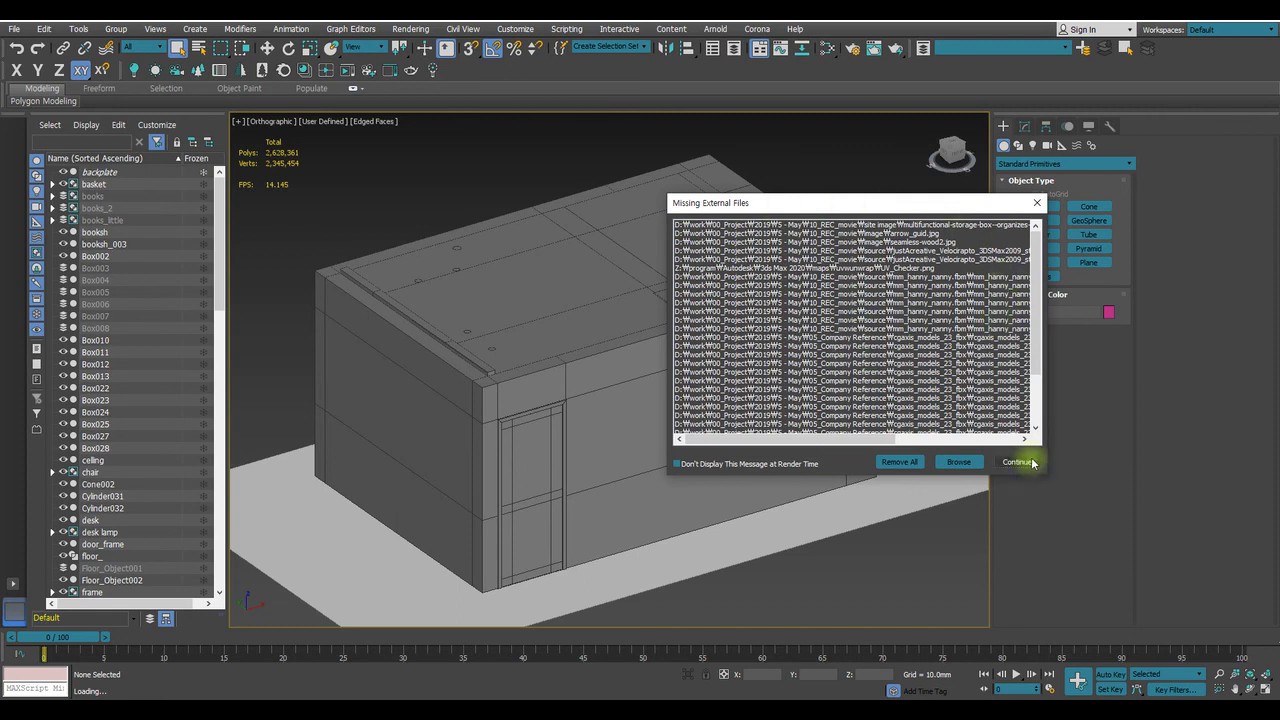
Open Configure External File Paths from Missing External Files and start adding a new path
{"action": "left_click", "coordinate": [962, 464]}
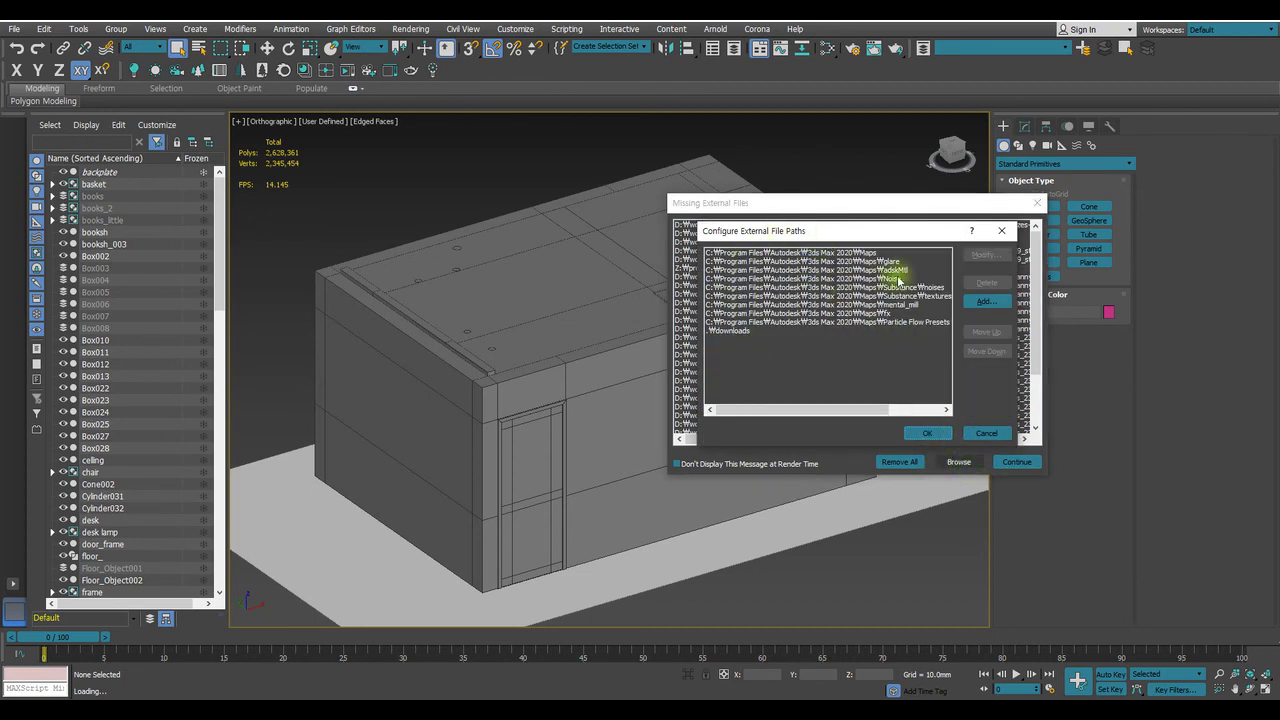
{"action": "left_click_drag", "start_coordinate": [815, 233], "coordinate": [535, 204]}
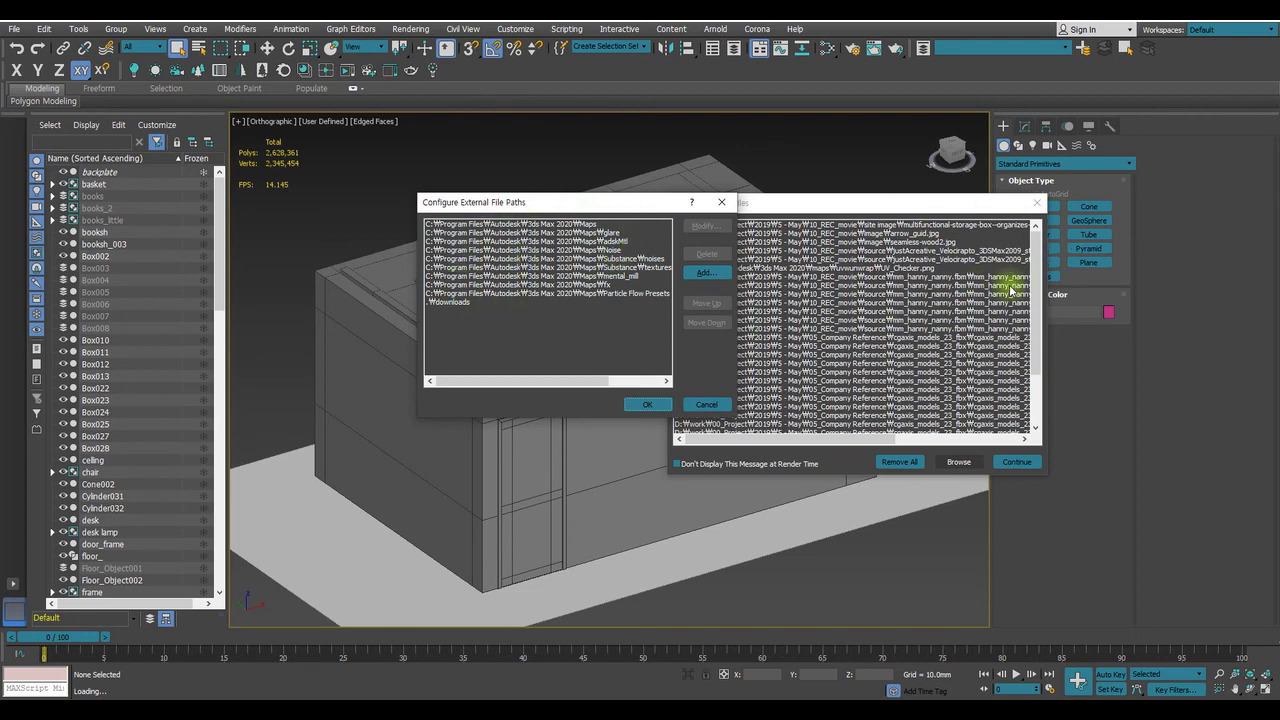
{"action": "left_click_drag", "start_coordinate": [586, 206], "coordinate": [563, 207]}
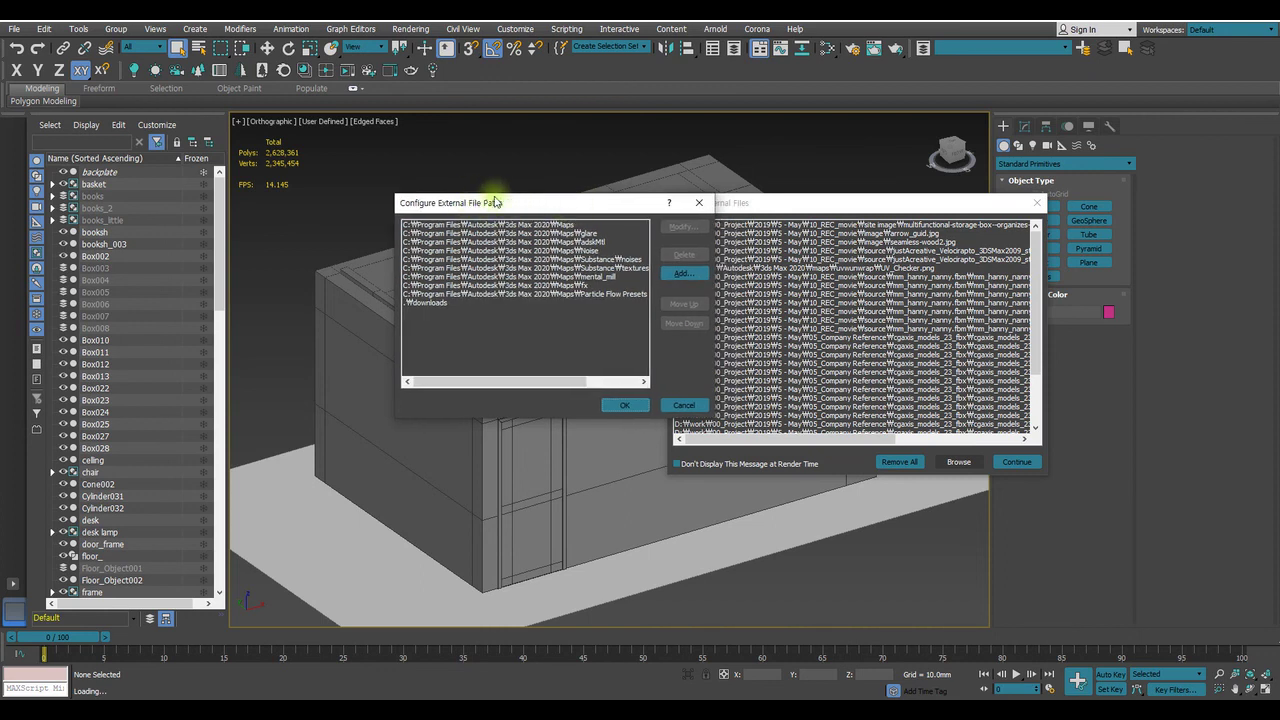
{"action": "left_click_drag", "start_coordinate": [538, 206], "coordinate": [572, 208]}
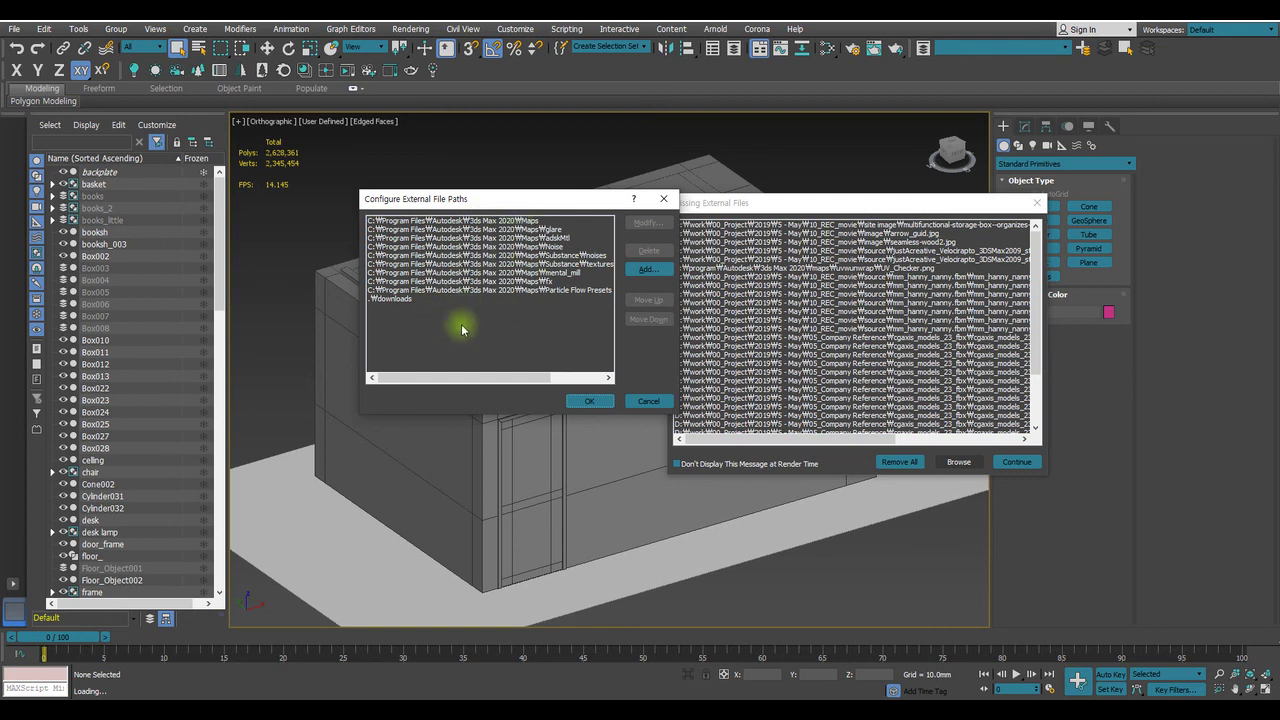
{"action": "left_click", "coordinate": [650, 269]}
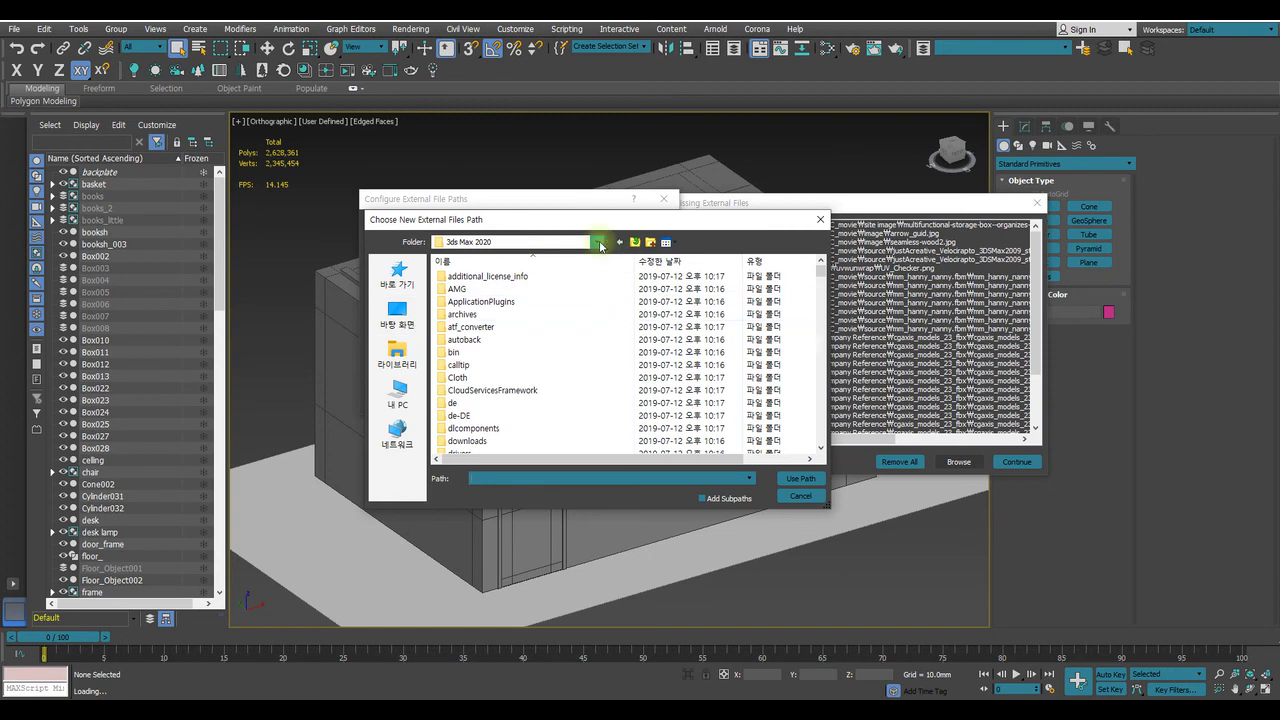
Browse the ETC subfolders (image, site image, chair, Room, stand, source) to locate textures
{"action": "left_click", "coordinate": [598, 242]}
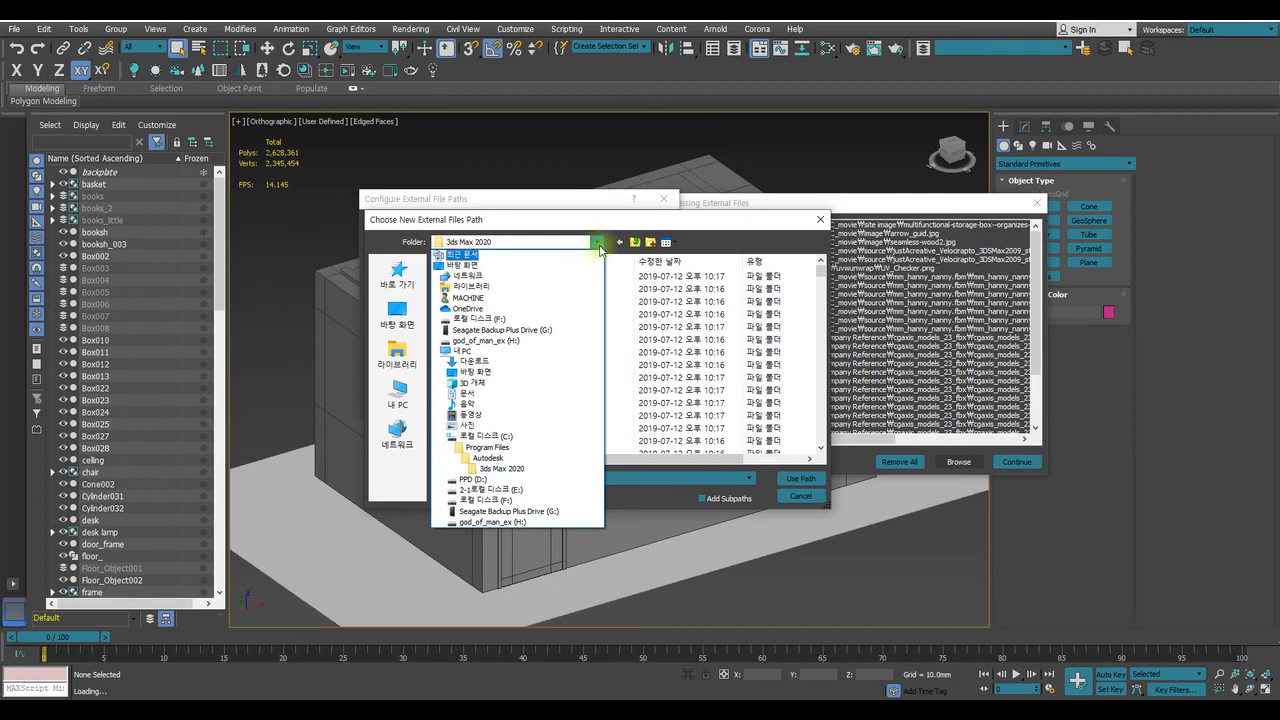
{"action": "left_click", "coordinate": [597, 243]}
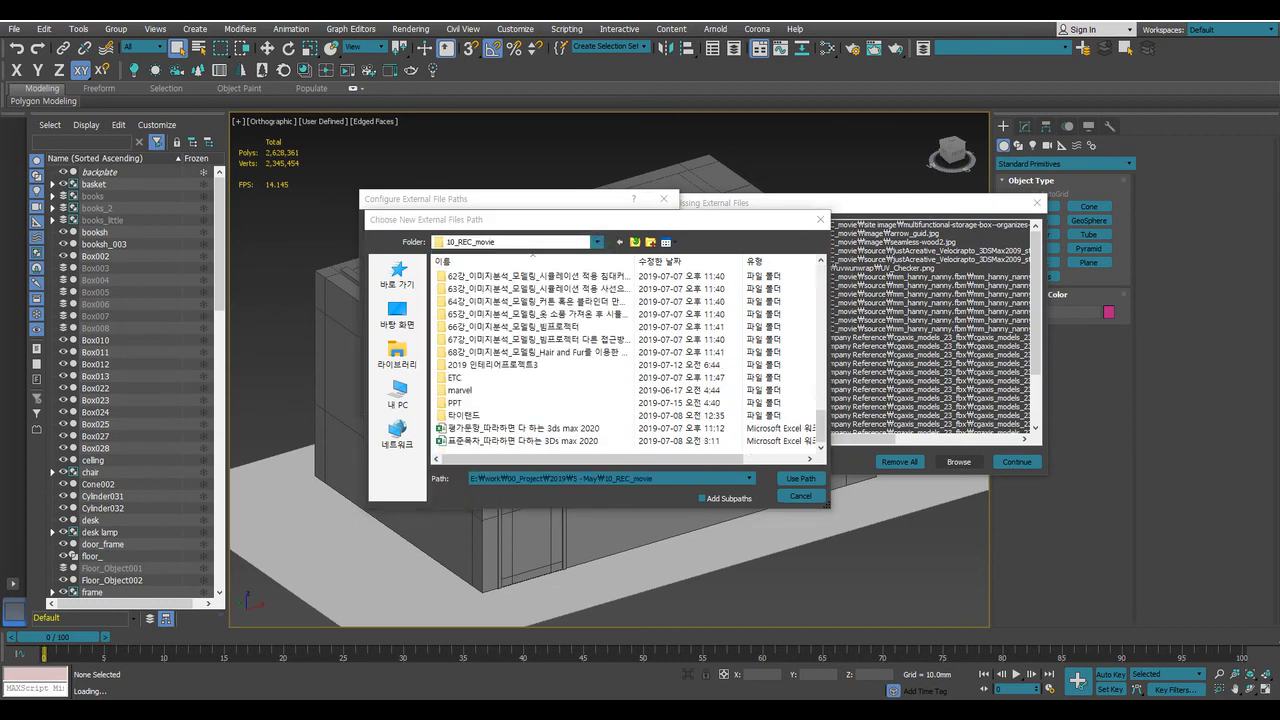
{"action": "double_click", "coordinate": [456, 378]}
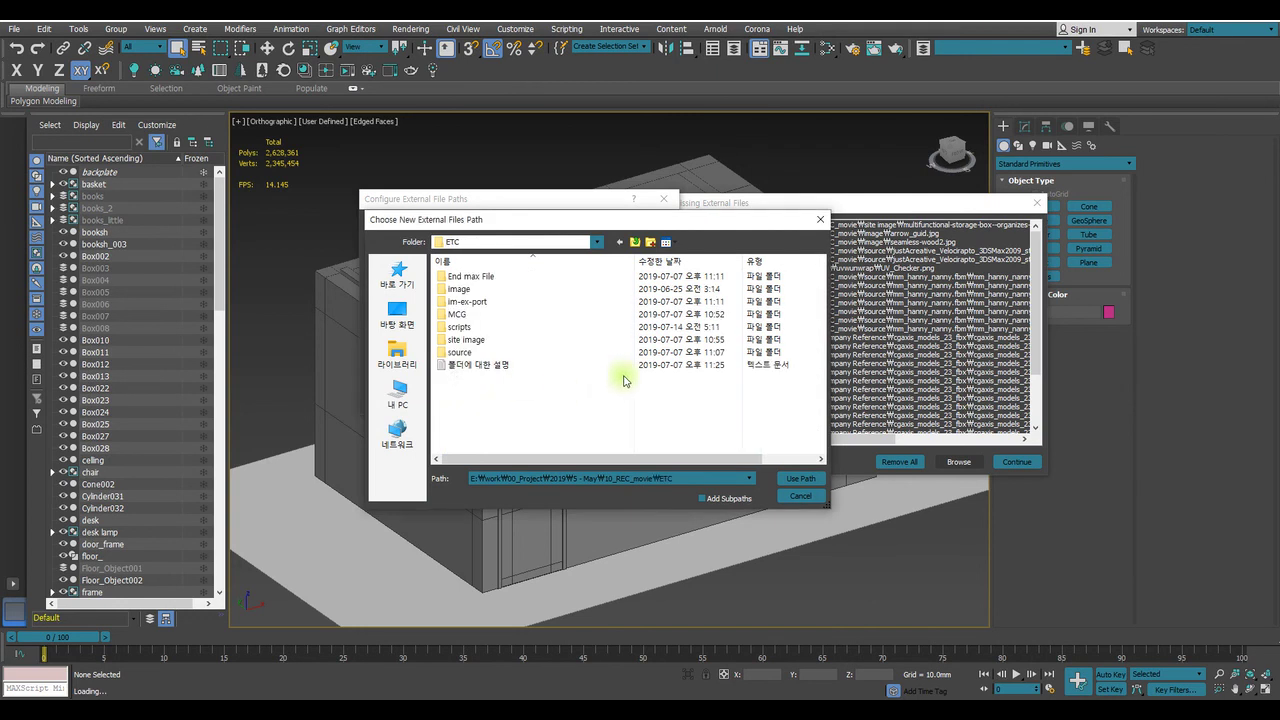
{"action": "double_click", "coordinate": [460, 289]}
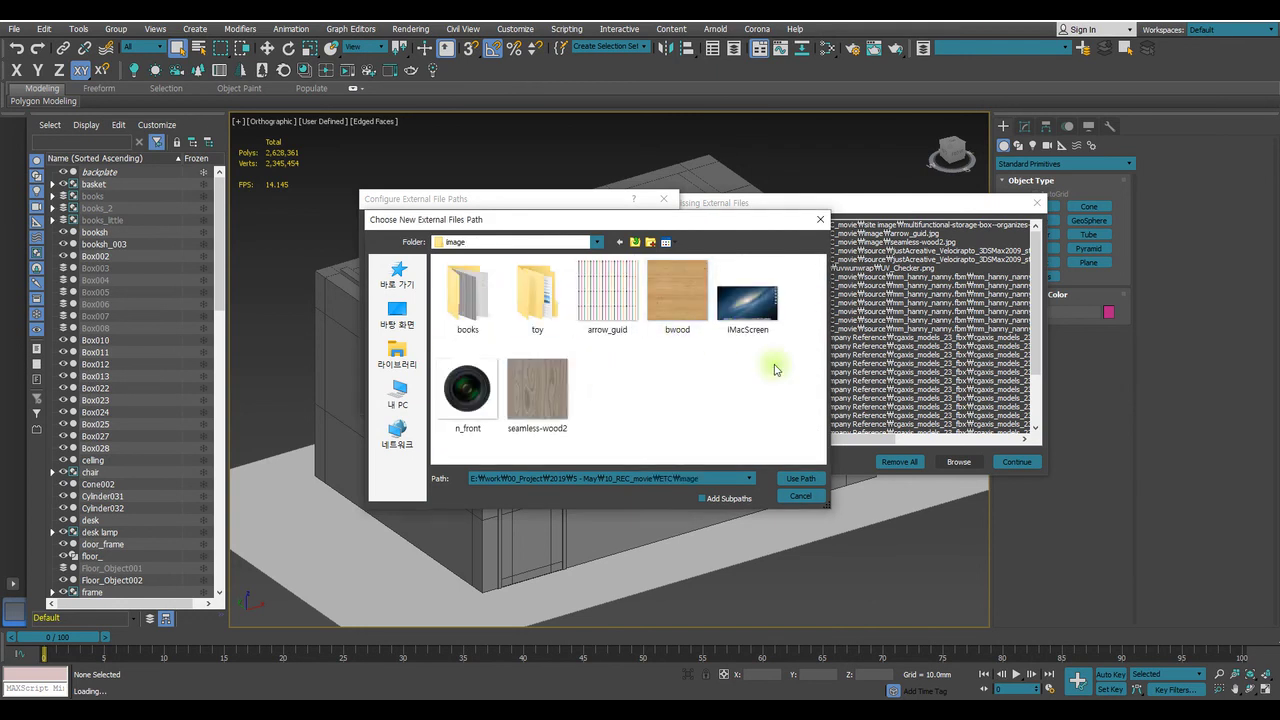
{"action": "left_click", "coordinate": [634, 242]}
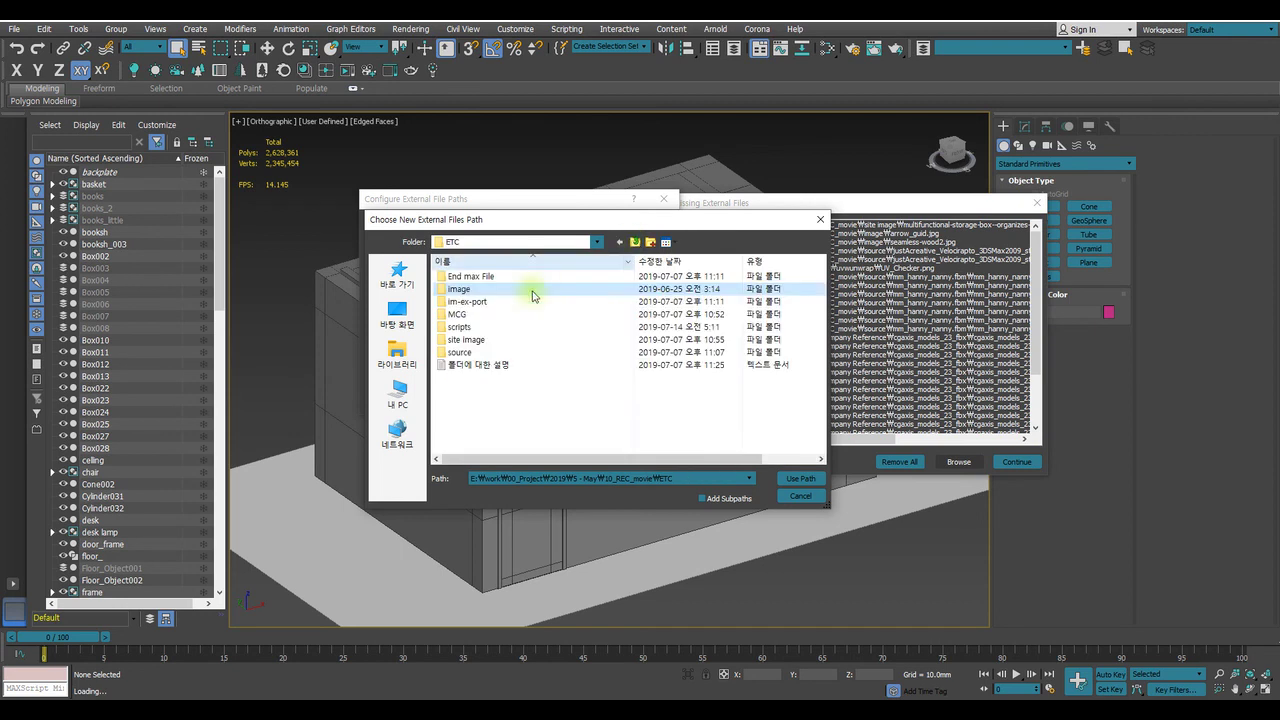
{"action": "double_click", "coordinate": [472, 343]}
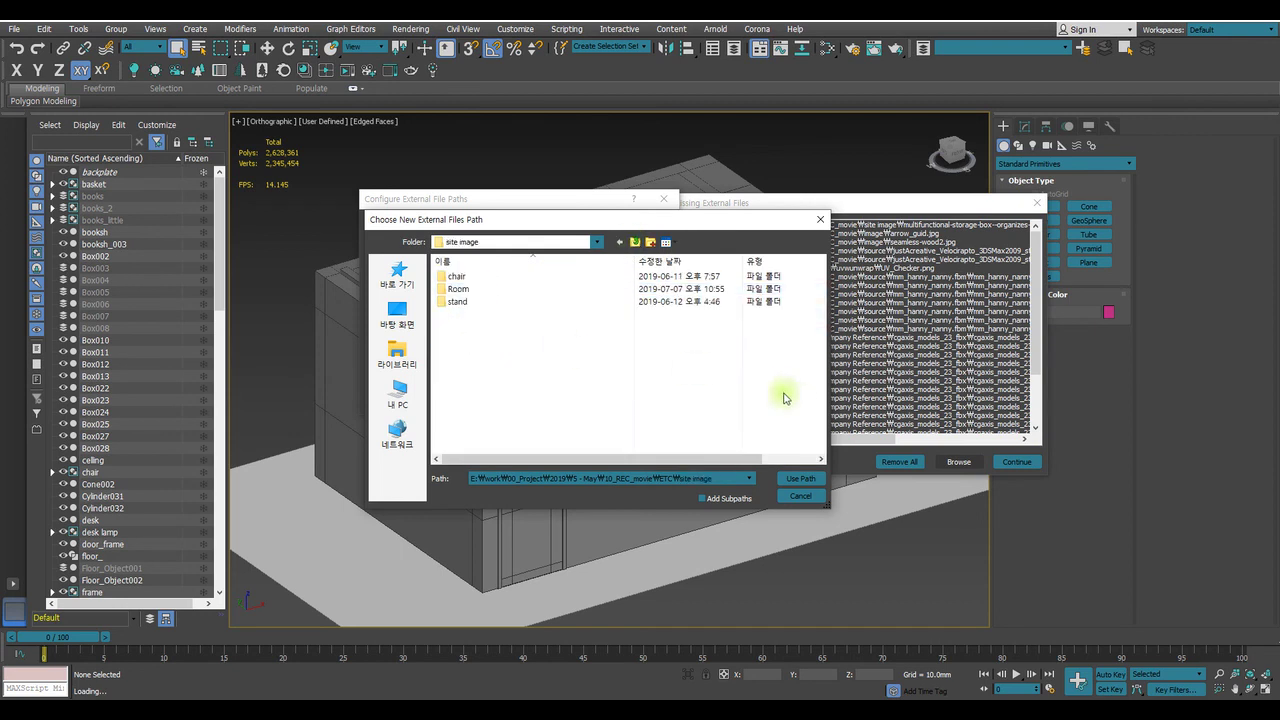
{"action": "double_click", "coordinate": [486, 277]}
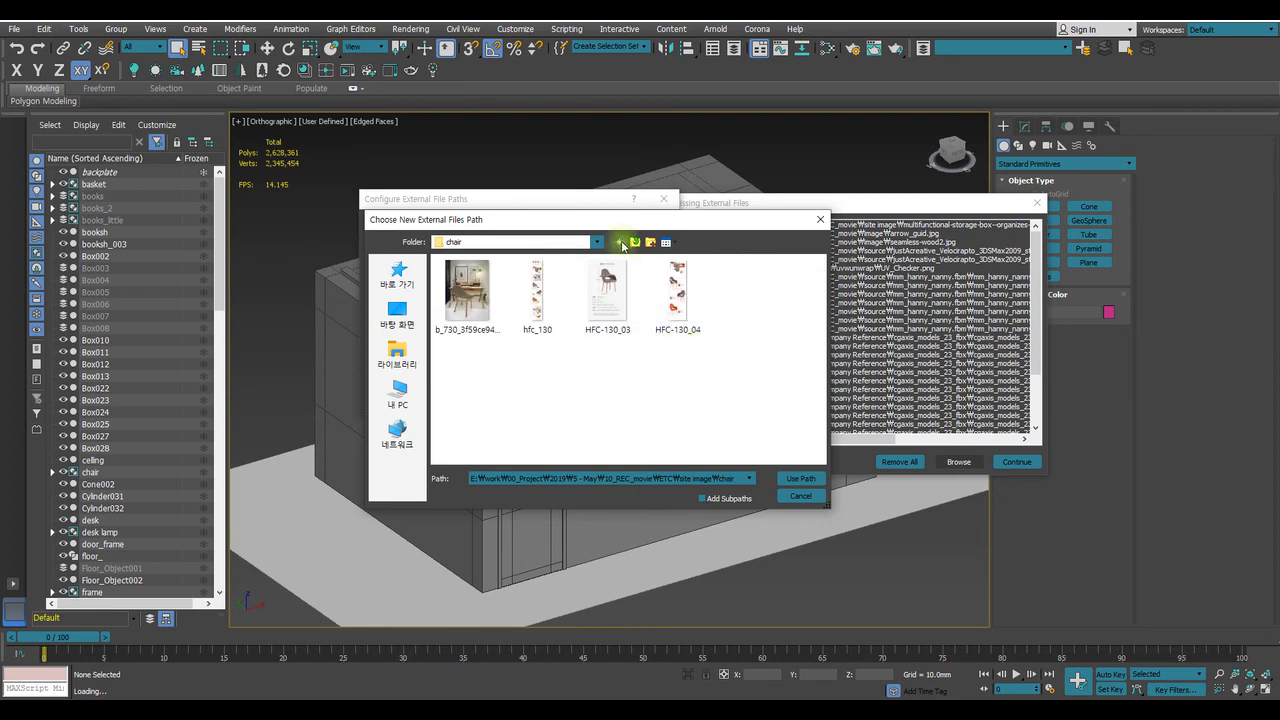
{"action": "left_click", "coordinate": [634, 242]}
{"action": "double_click", "coordinate": [488, 289]}
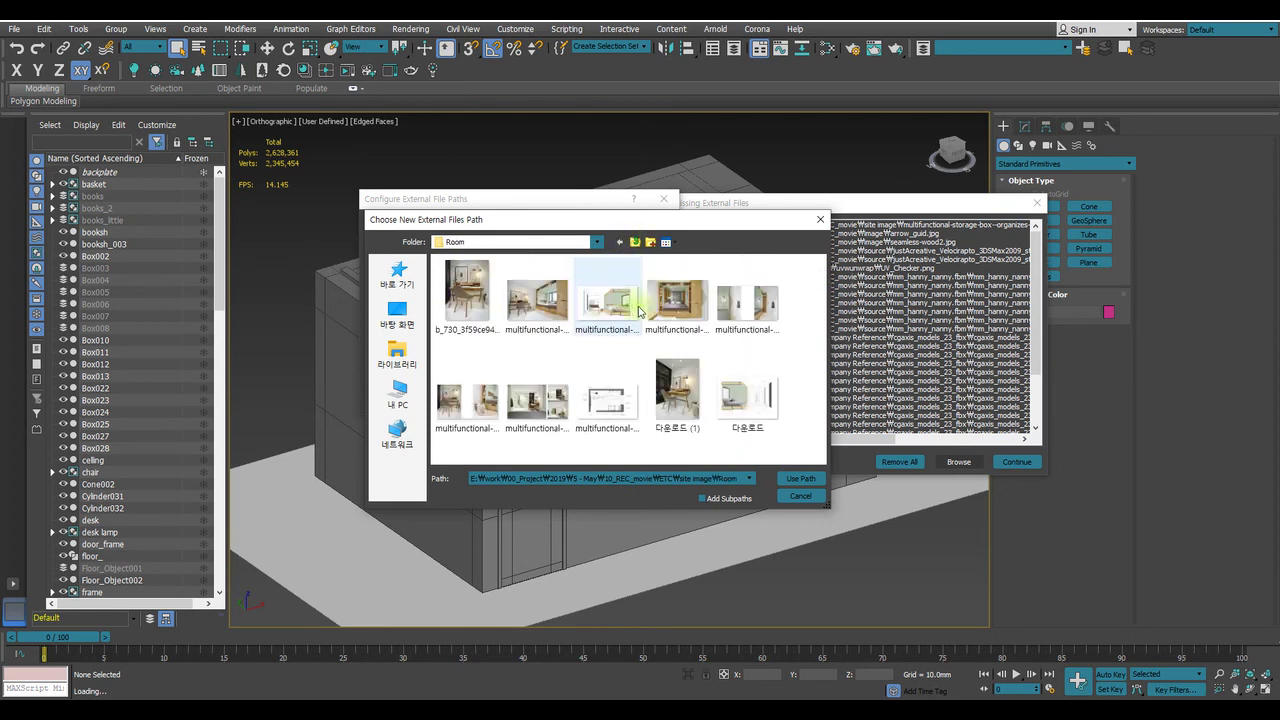
{"action": "left_click", "coordinate": [634, 242]}
{"action": "double_click", "coordinate": [488, 299]}
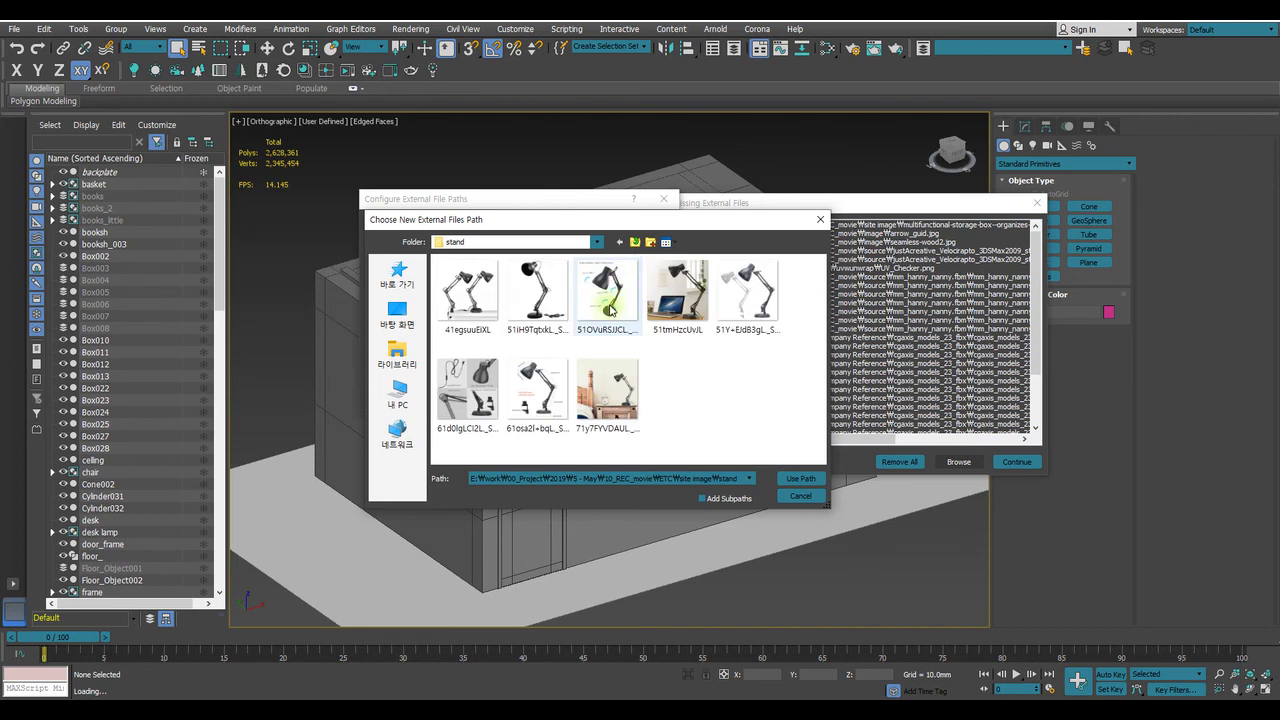
{"action": "left_click", "coordinate": [635, 243]}
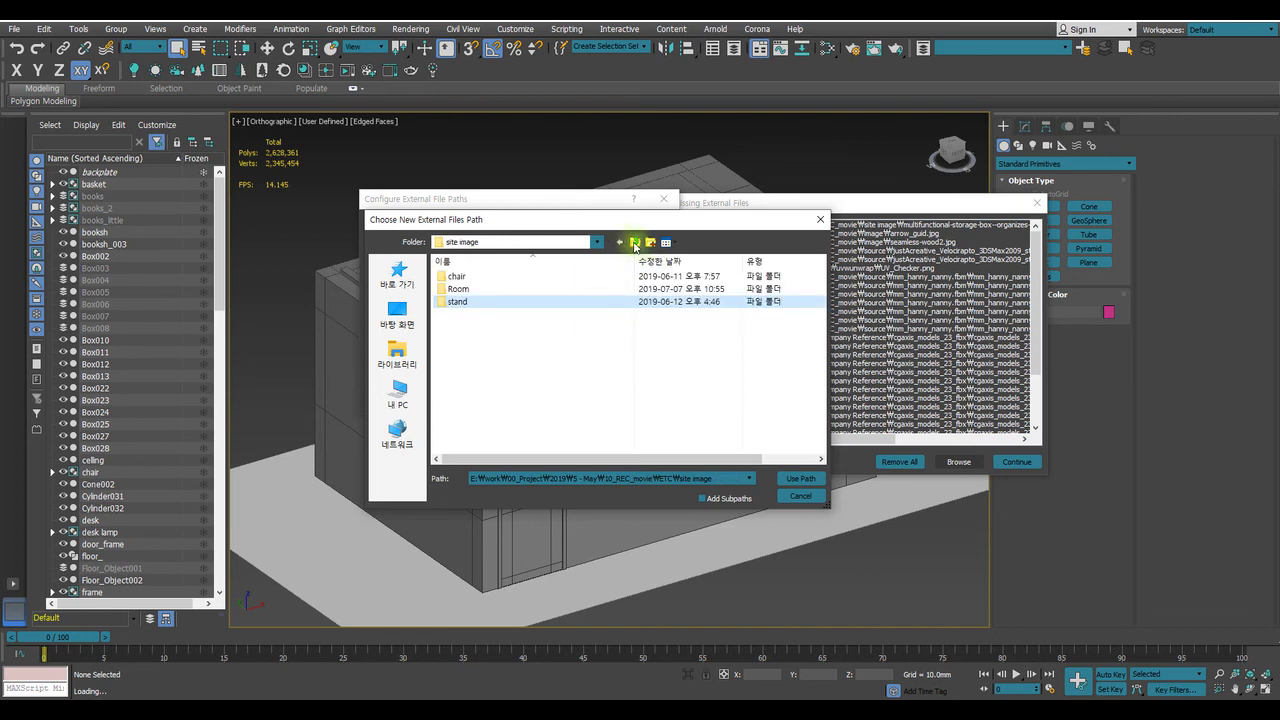
{"action": "left_click", "coordinate": [635, 243]}
{"action": "double_click", "coordinate": [468, 352]}
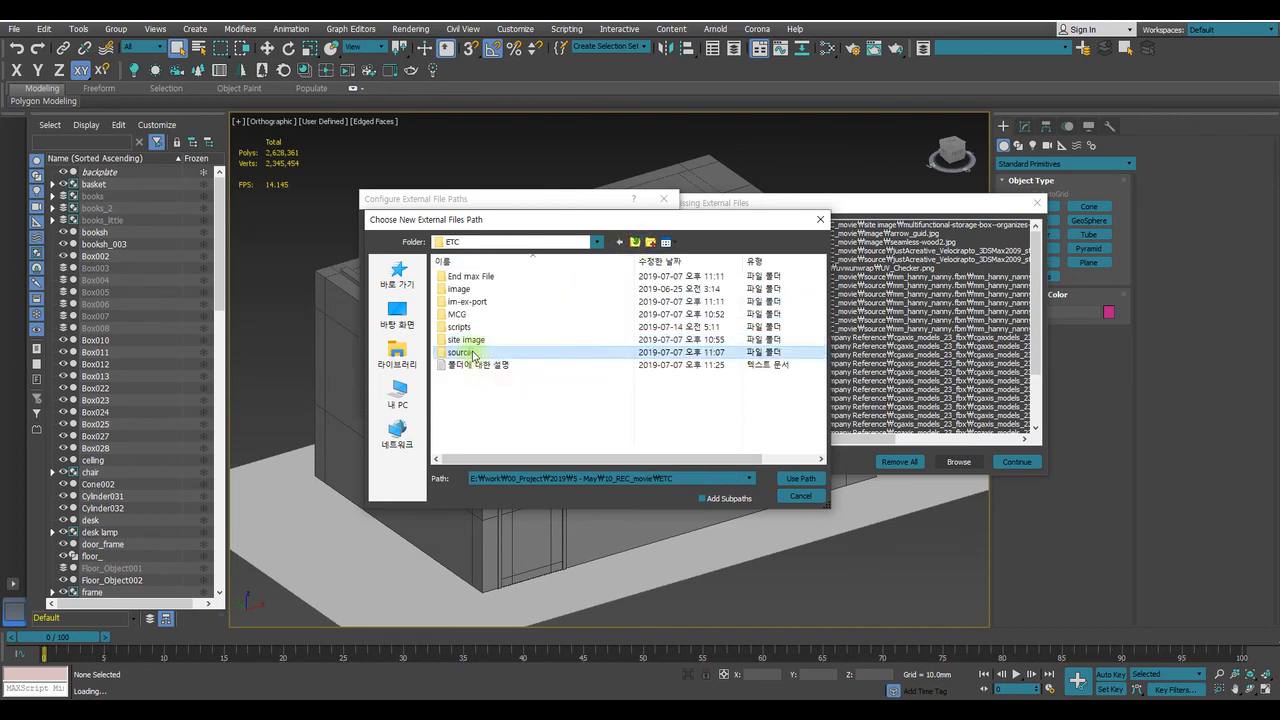
{"action": "left_click", "coordinate": [635, 243]}
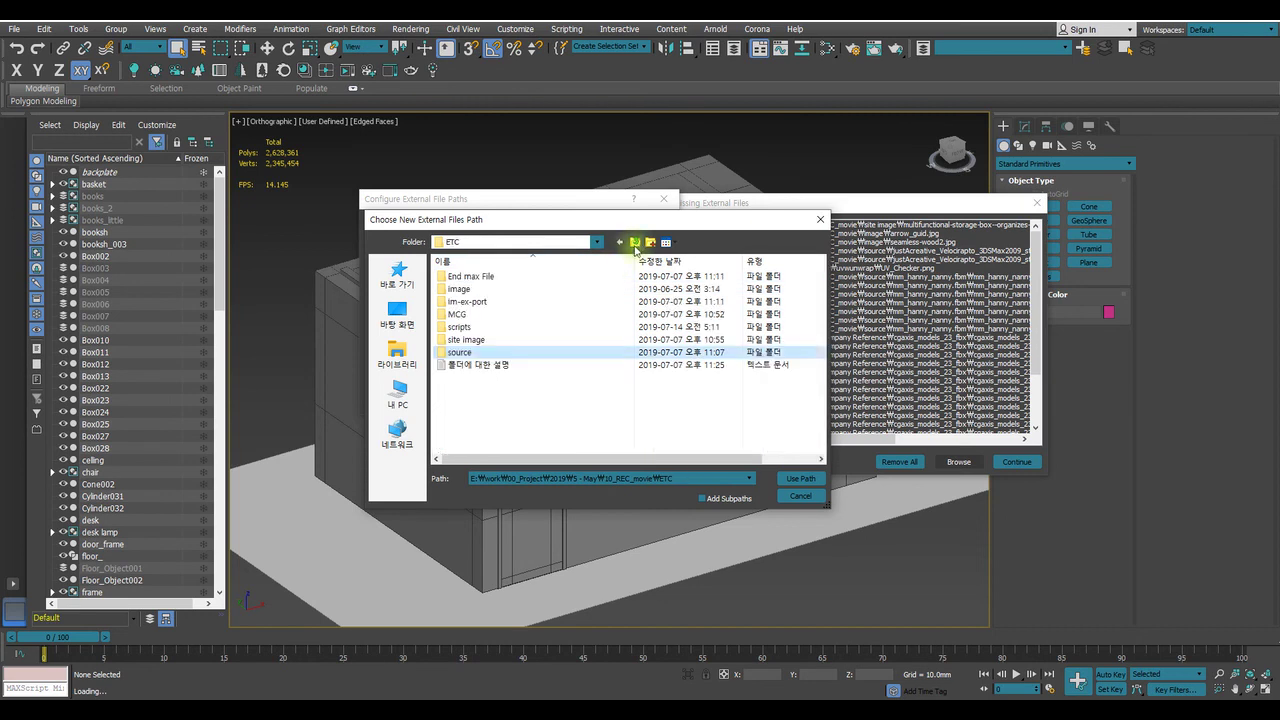
Return to the ETC folder and add it with all subpaths as a search path
{"action": "left_click", "coordinate": [573, 415]}
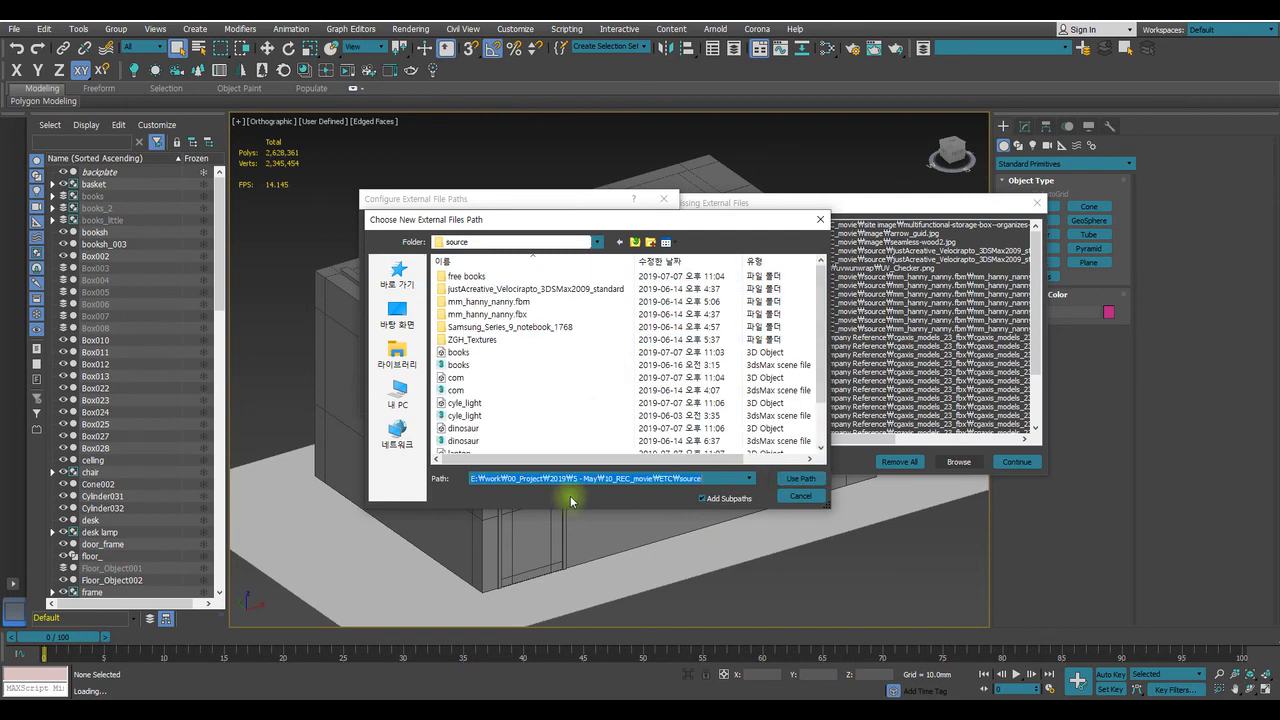
{"action": "left_click", "coordinate": [636, 242]}
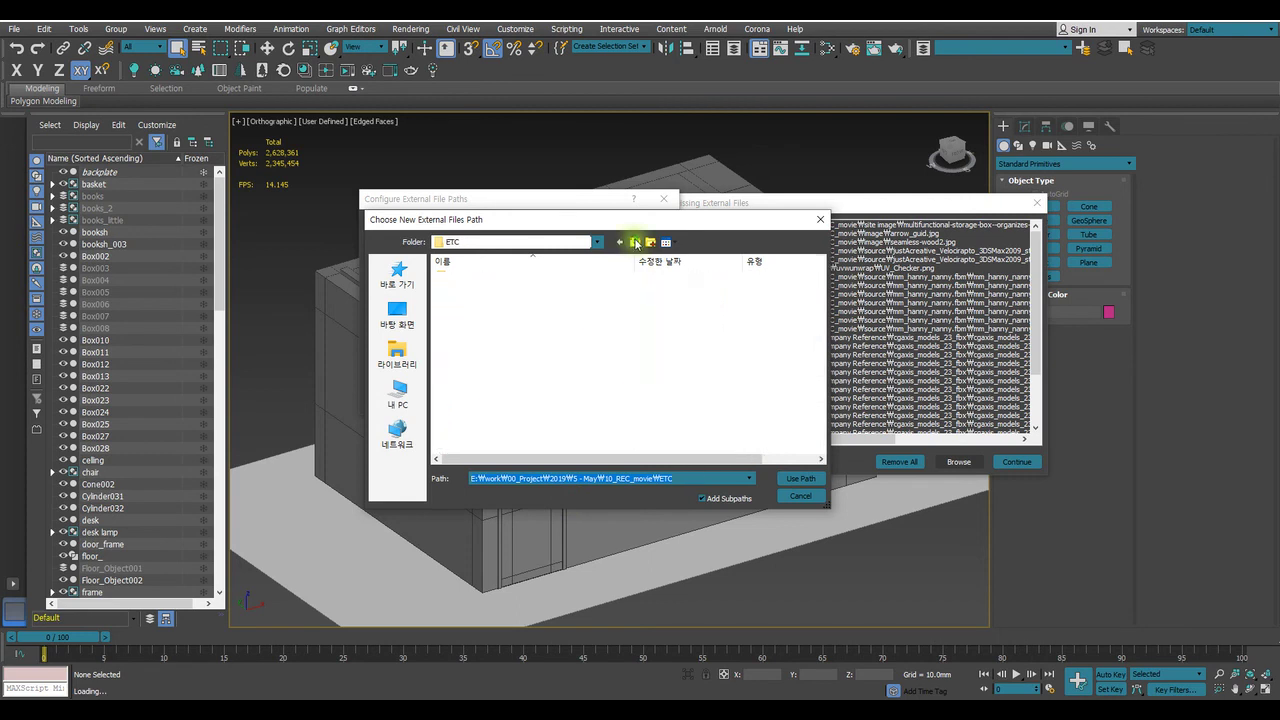
{"action": "left_click", "coordinate": [636, 242]}
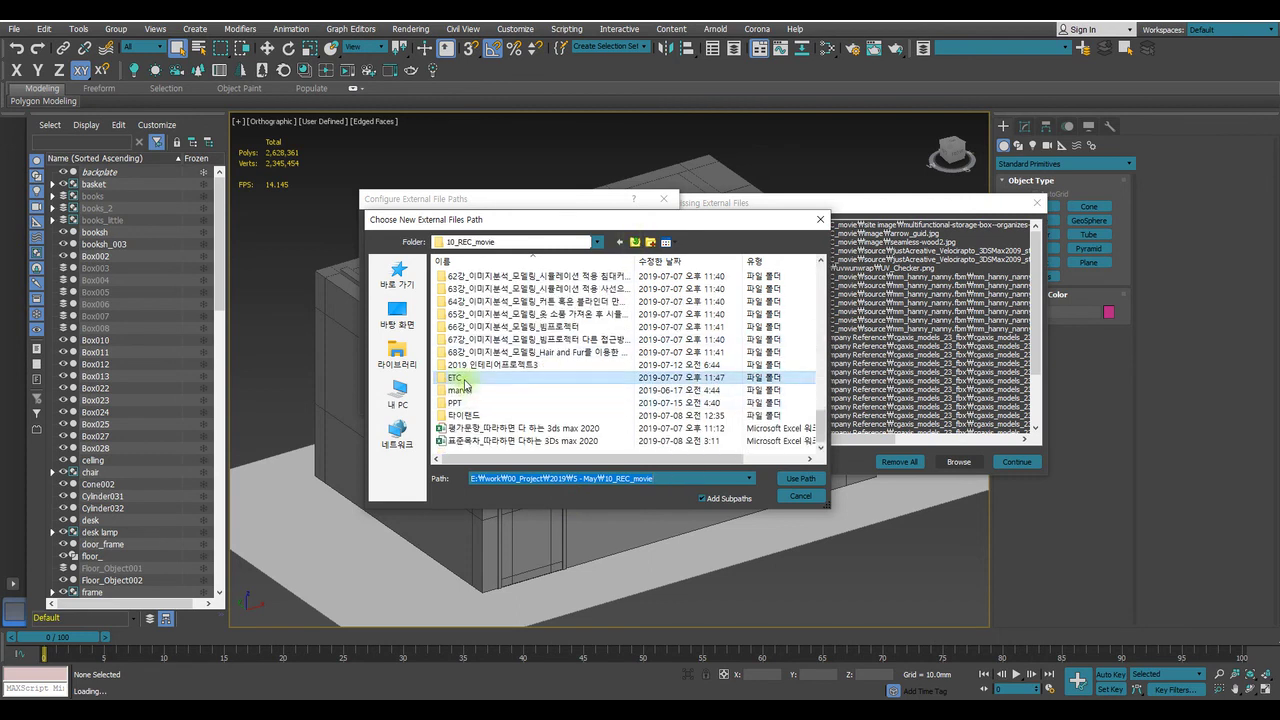
{"action": "double_click", "coordinate": [464, 379]}
{"action": "left_click", "coordinate": [800, 478]}
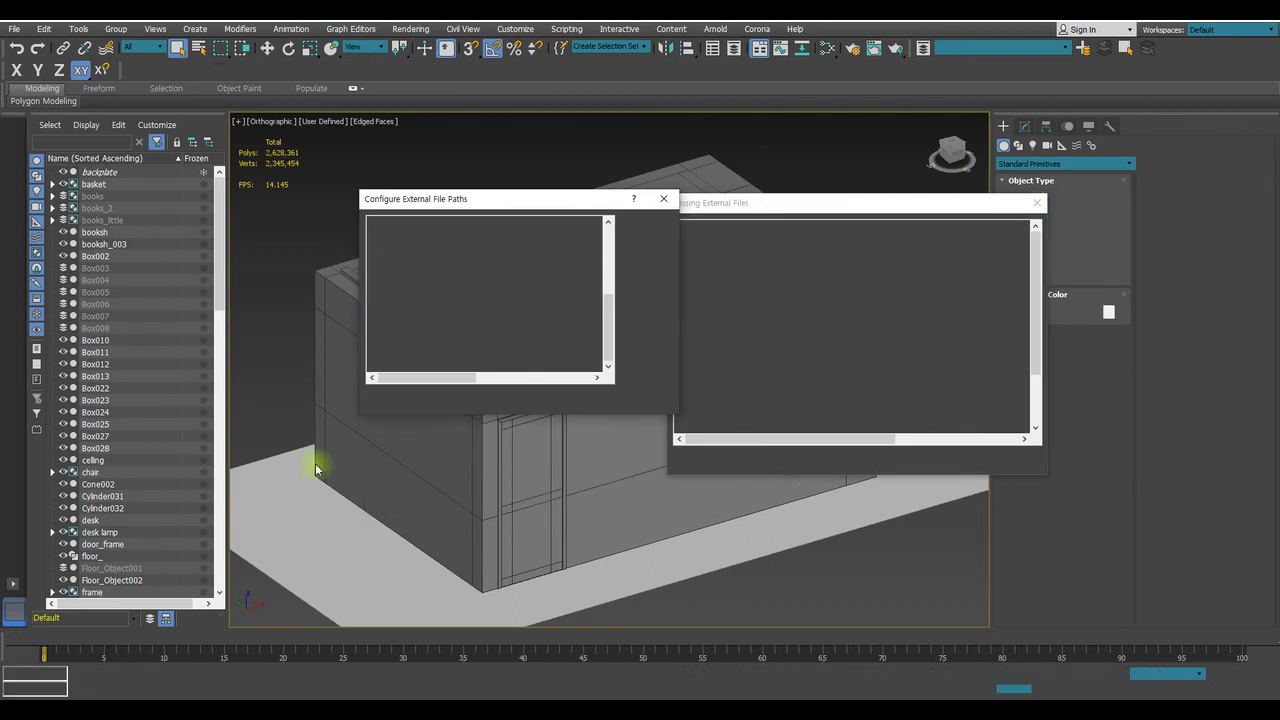
Accept the updated external file path list with OK in Configure External File Paths
{"action": "left_click_drag", "start_coordinate": [453, 375], "coordinate": [383, 381]}
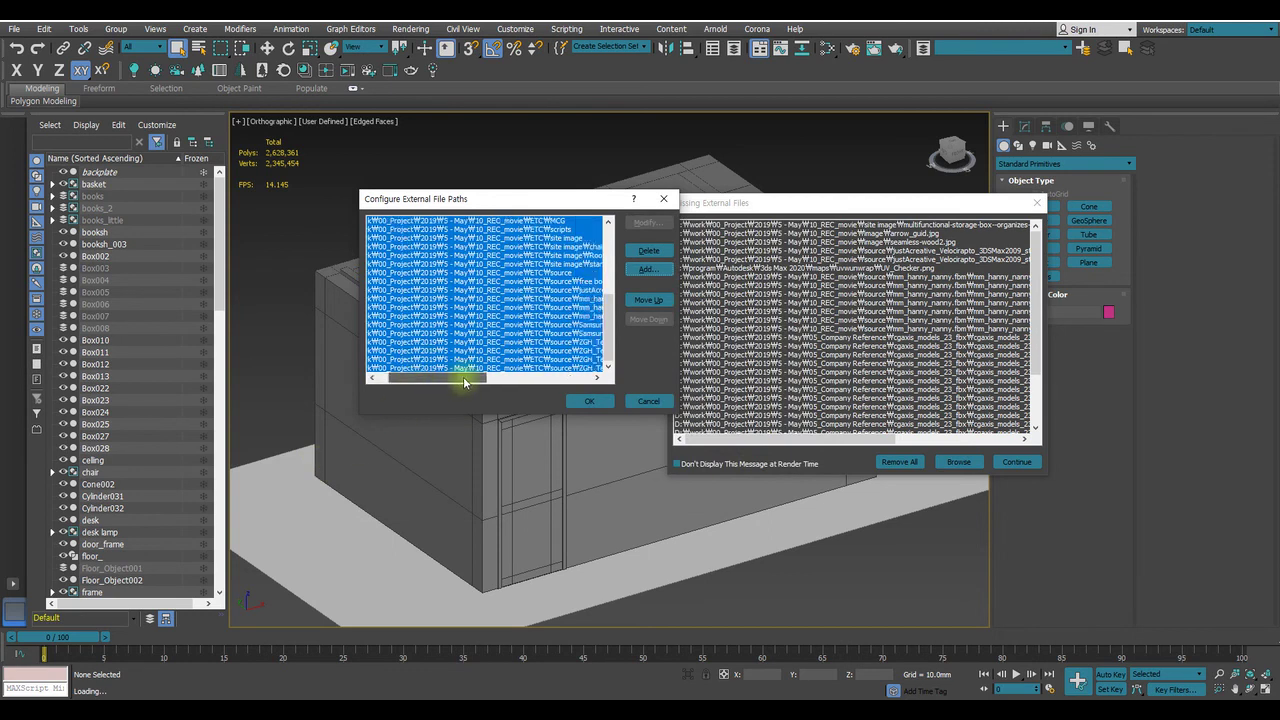
{"action": "left_click", "coordinate": [579, 404]}
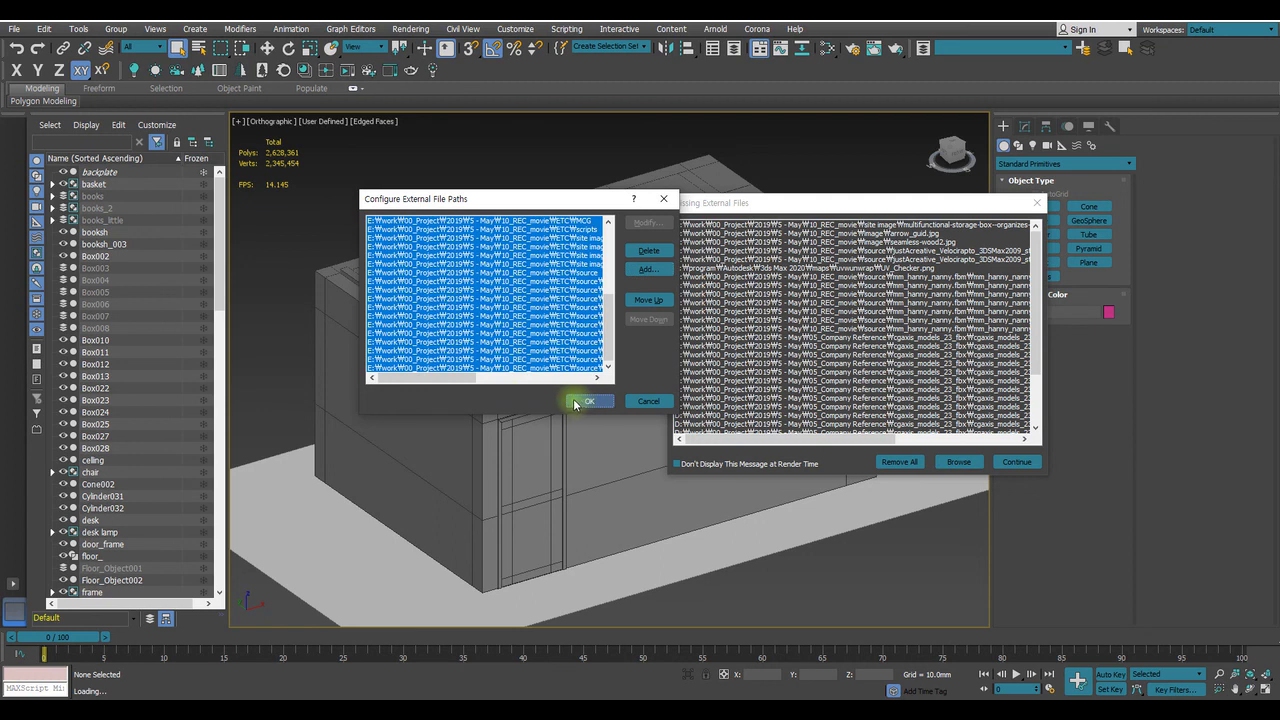
{"action": "left_click", "coordinate": [576, 403]}
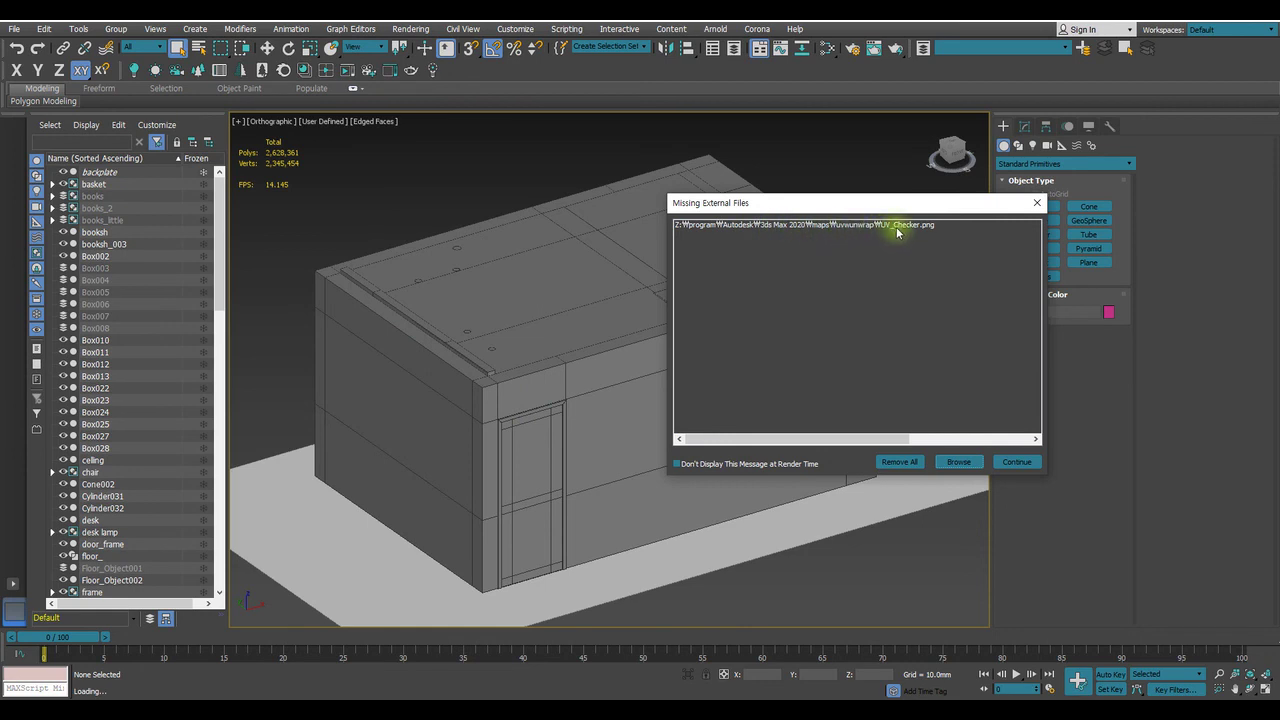
Select UV_Checker.png, turn off the render-time warning, and remove all missing references
{"action": "left_click_drag", "start_coordinate": [897, 205], "coordinate": [670, 210]}
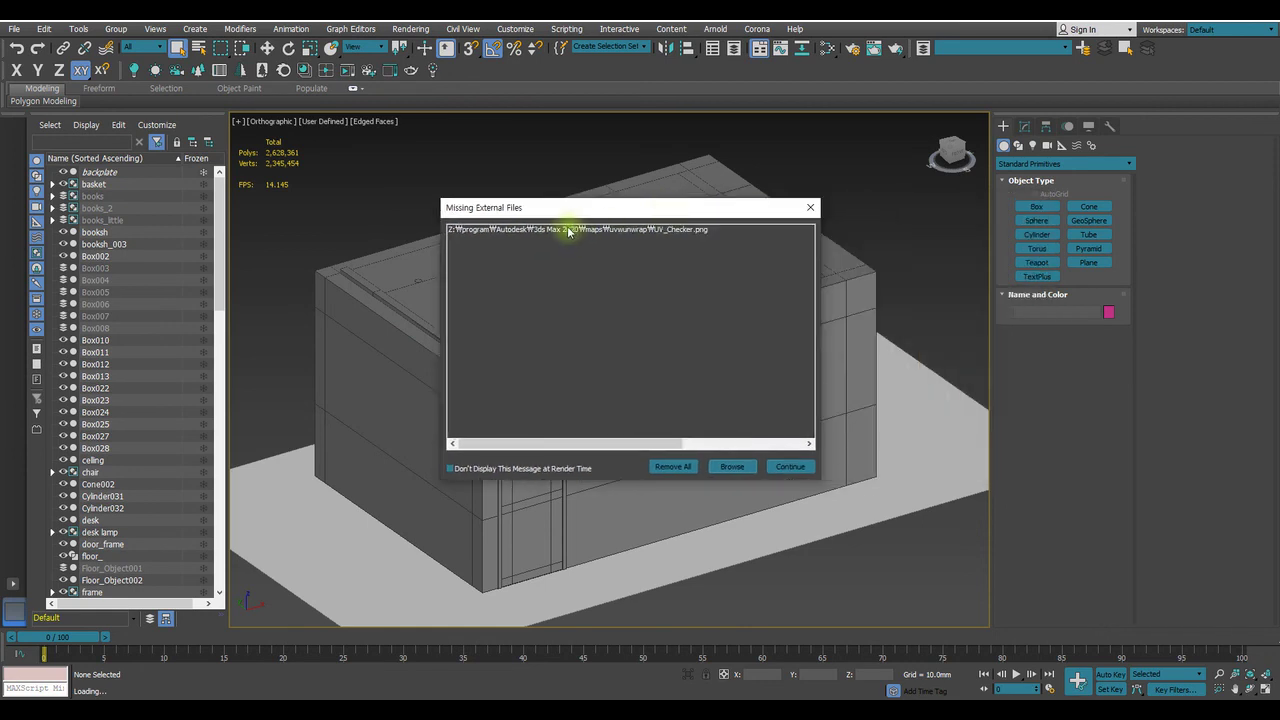
{"action": "left_click", "coordinate": [614, 229]}
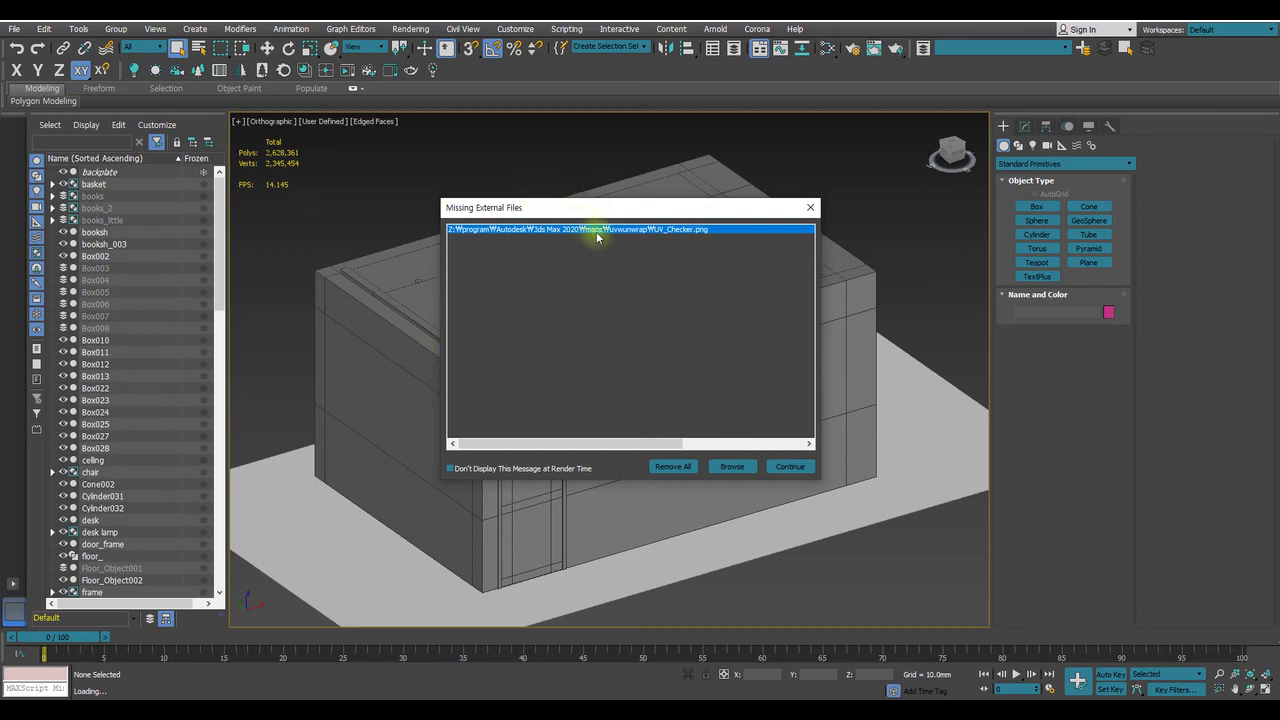
{"action": "left_click", "coordinate": [470, 465]}
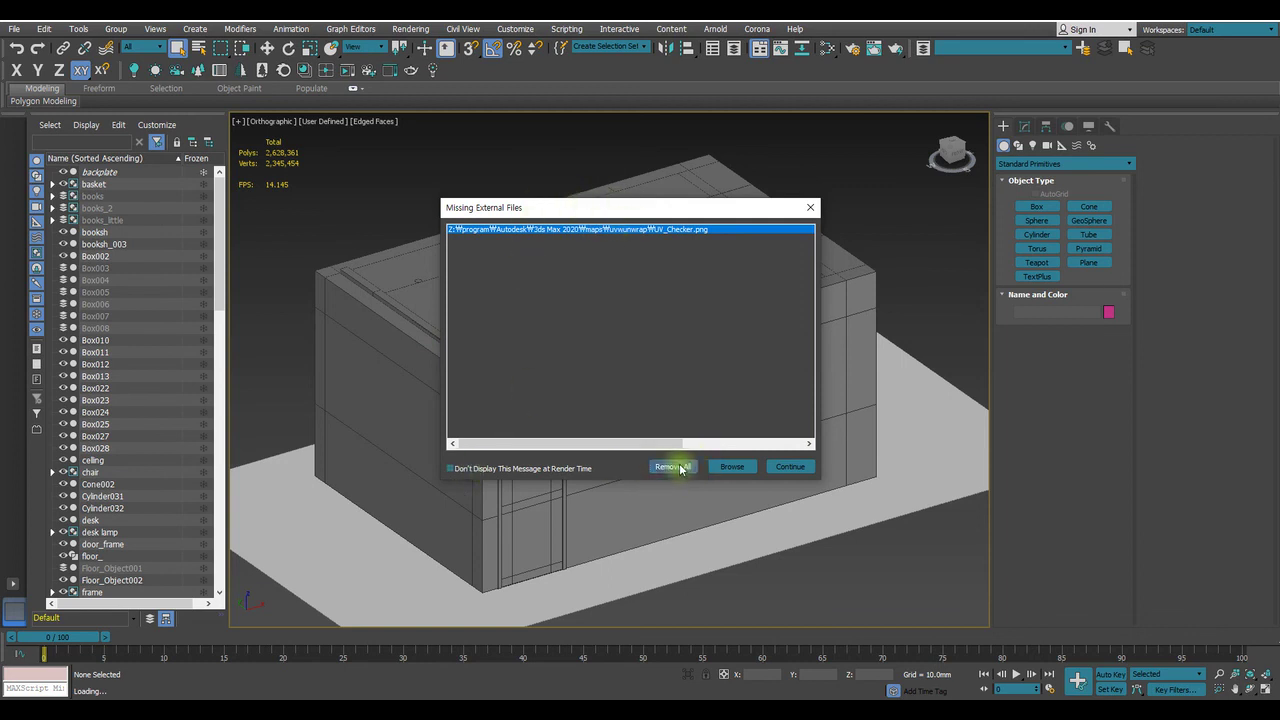
{"action": "left_click", "coordinate": [672, 466]}
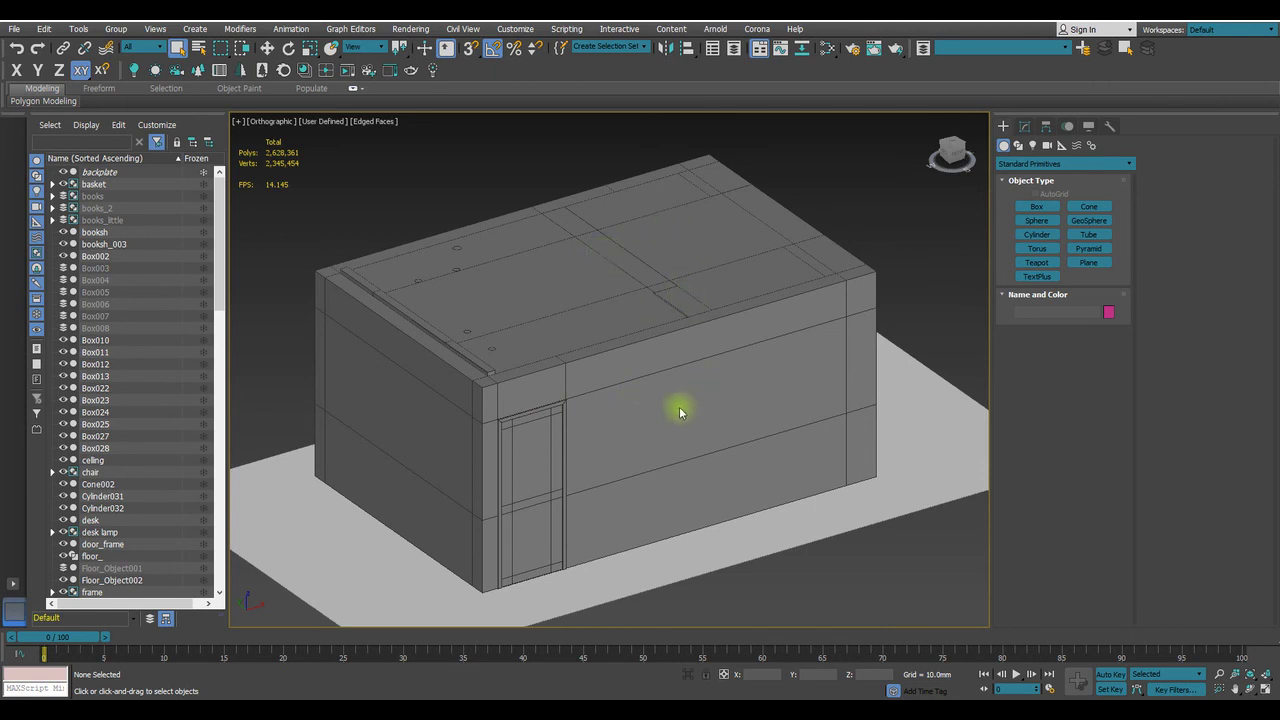
Select the box building, the bookshelf and the ceiling objects in the viewport
{"action": "left_click", "coordinate": [717, 359]}
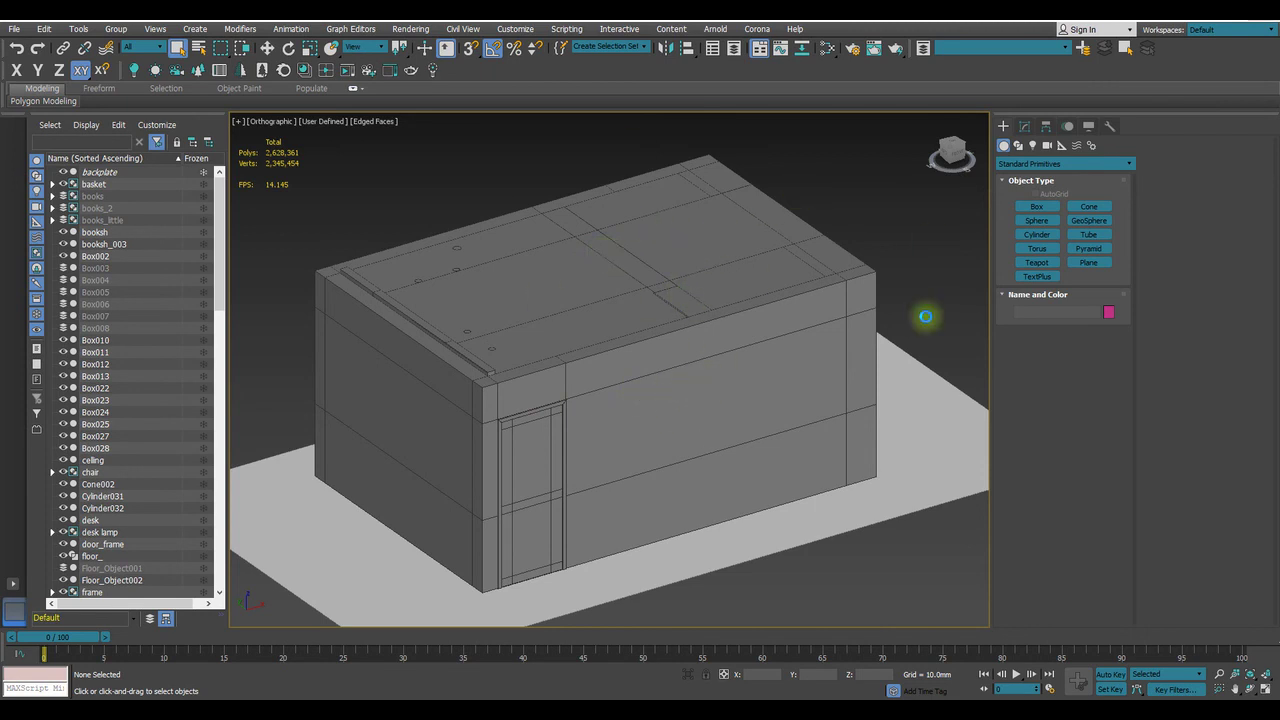
{"action": "left_click", "coordinate": [885, 195]}
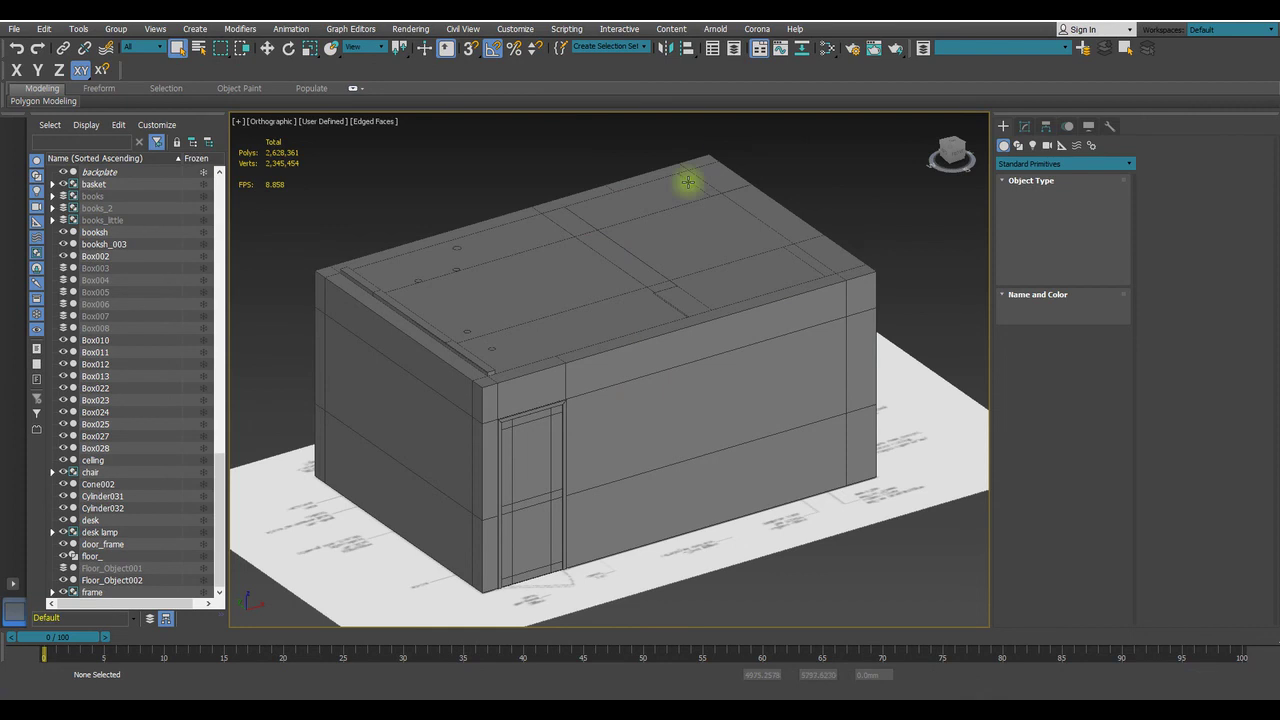
{"action": "left_click", "coordinate": [643, 271]}
{"action": "left_click", "coordinate": [810, 232]}
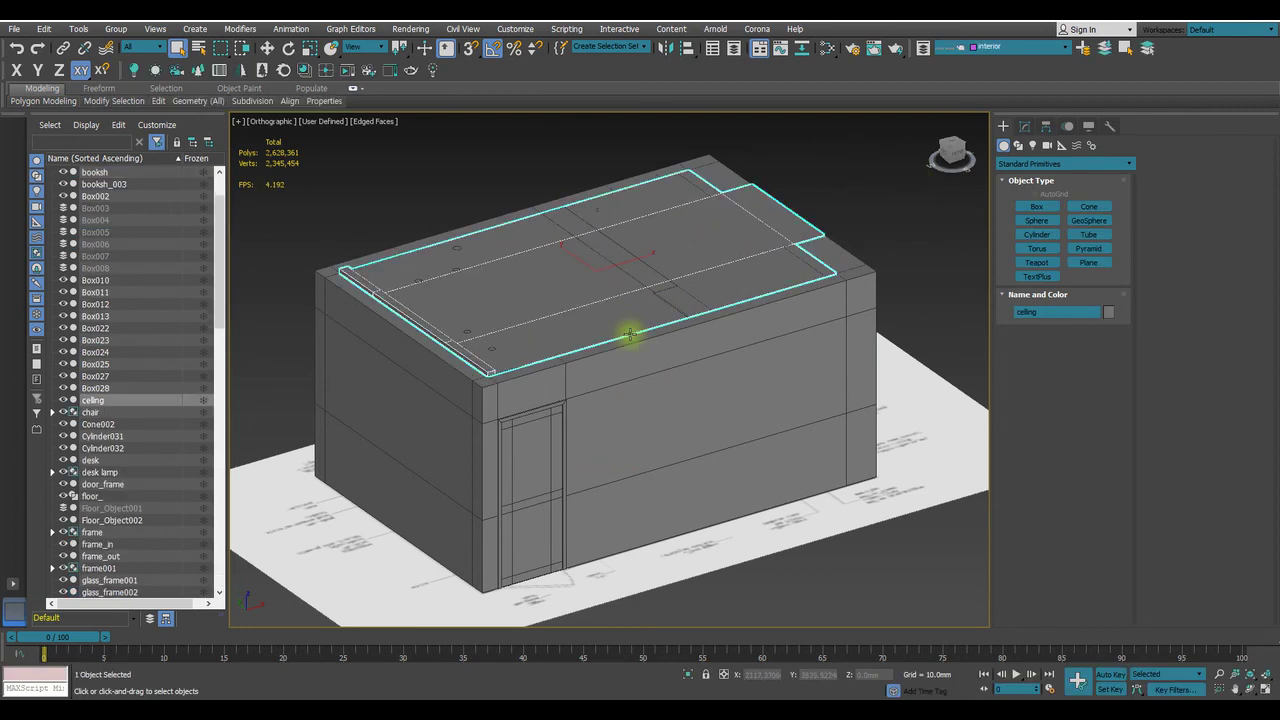
From the camera list (C), look through PhysCamera003, then PhysCamera002
{"action": "key", "text": "c"}
{"action": "left_click", "coordinate": [889, 226]}
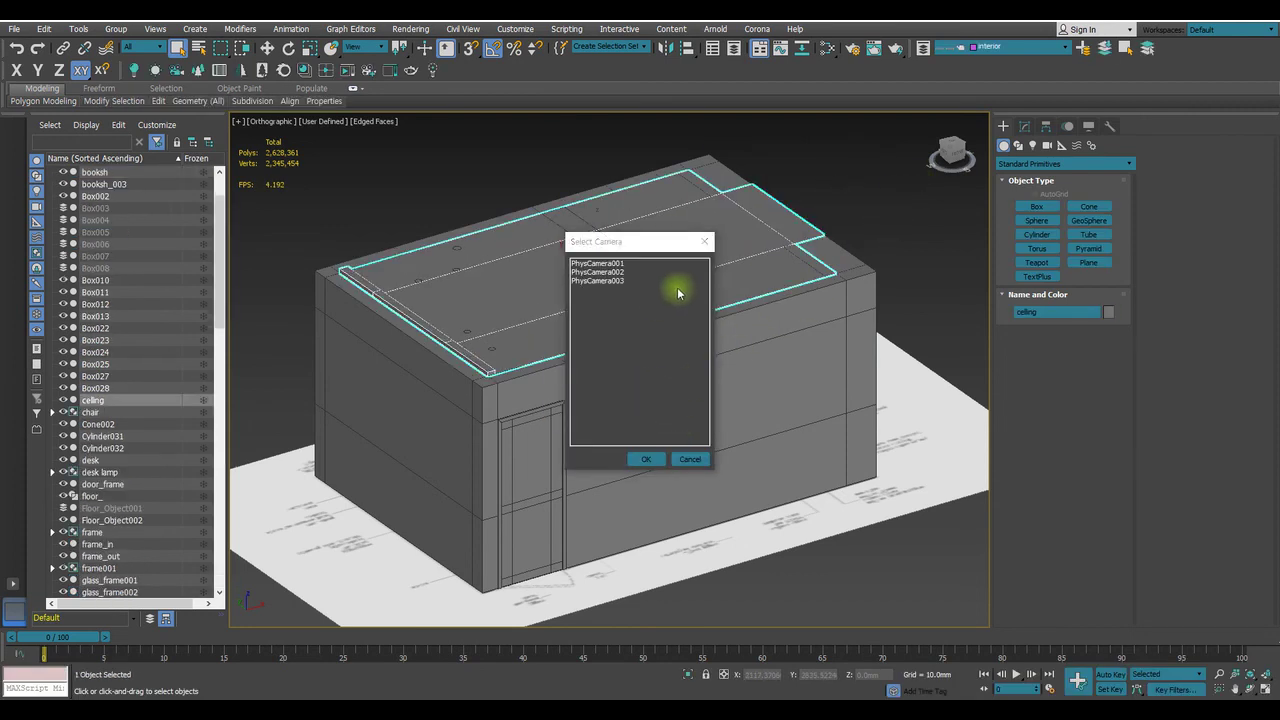
{"action": "left_click", "coordinate": [703, 244]}
{"action": "key", "text": "c"}
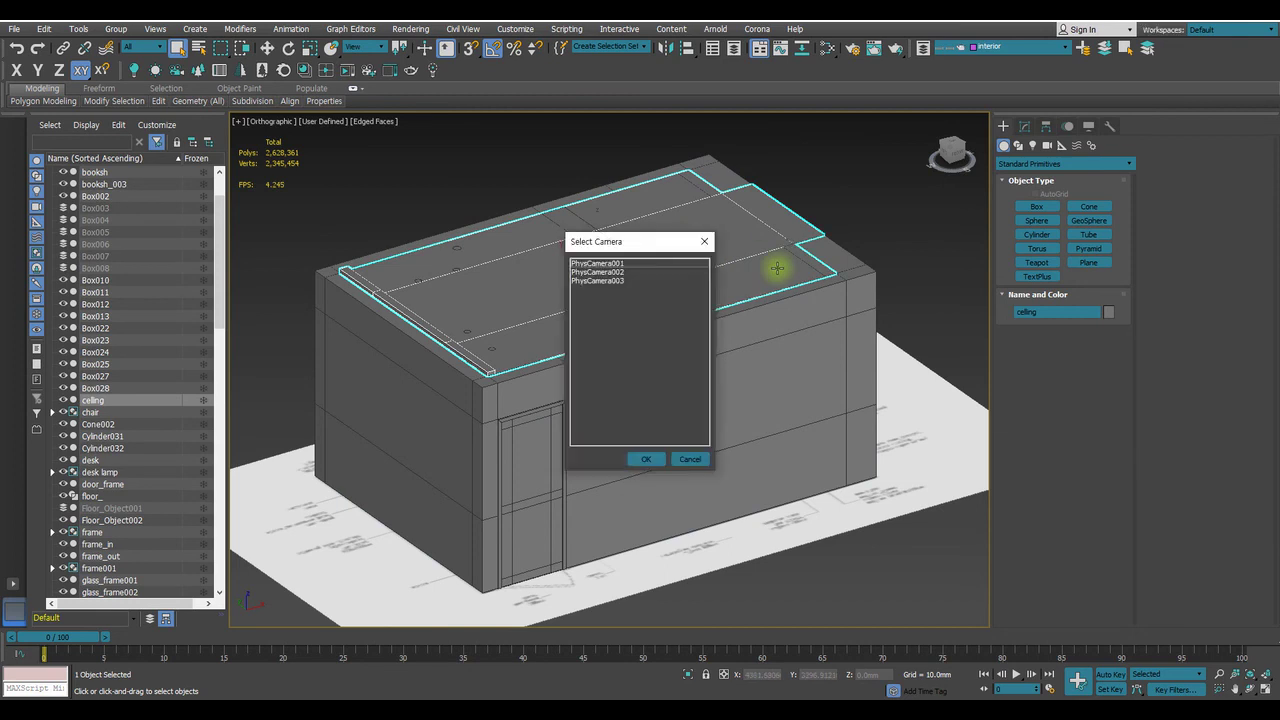
{"action": "double_click", "coordinate": [590, 280]}
{"action": "key", "text": "c"}
{"action": "double_click", "coordinate": [600, 272]}
Cycle through PhysCamera001 and the desk close-up camera, finishing on PhysCamera003 with the list closed
{"action": "key", "text": "c"}
{"action": "left_click", "coordinate": [630, 263]}
{"action": "double_click", "coordinate": [630, 263]}
{"action": "key", "text": "c"}
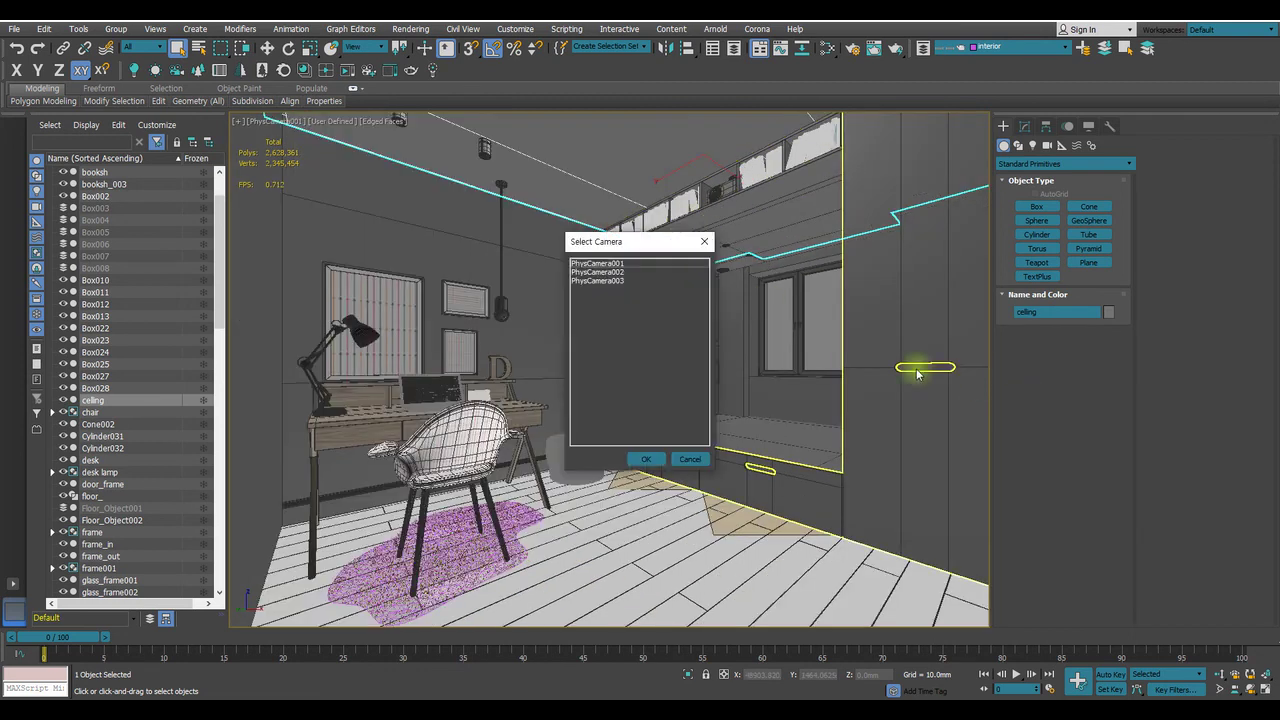
{"action": "double_click", "coordinate": [627, 271]}
{"action": "key", "text": "c"}
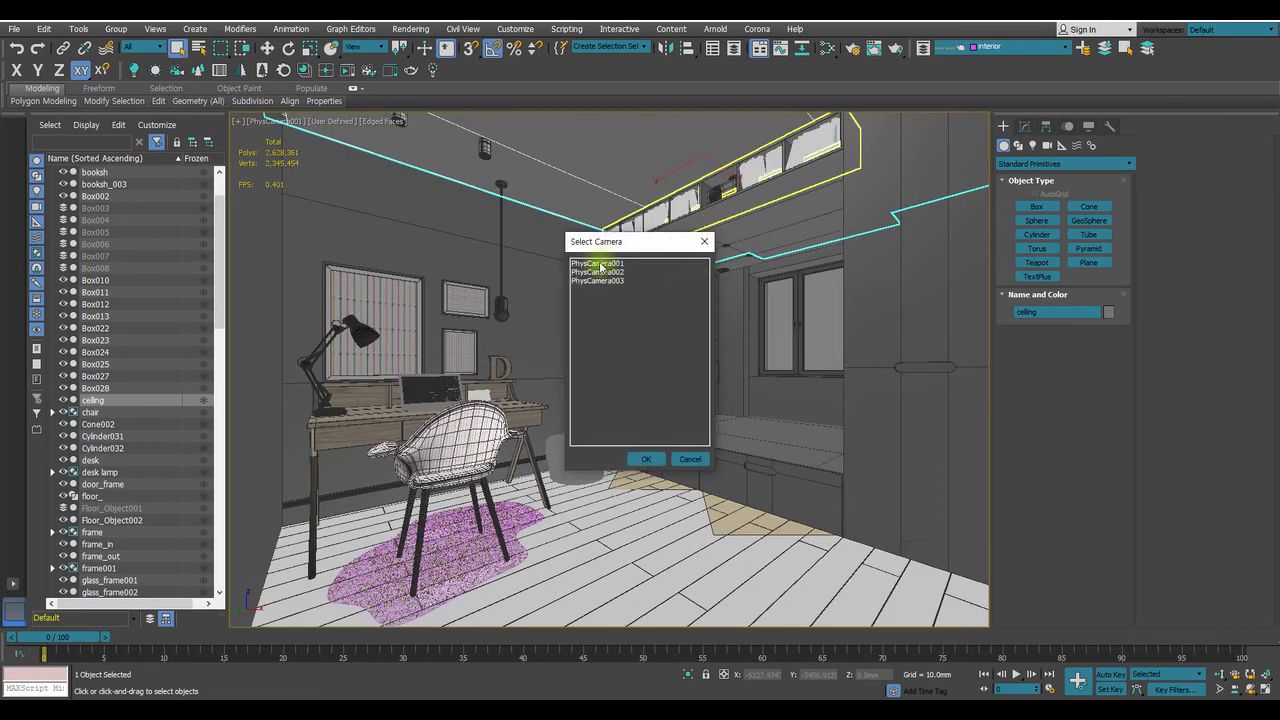
{"action": "double_click", "coordinate": [590, 268]}
{"action": "key", "text": "c"}
{"action": "double_click", "coordinate": [590, 280]}
{"action": "key", "text": "c"}
{"action": "left_click", "coordinate": [704, 241]}
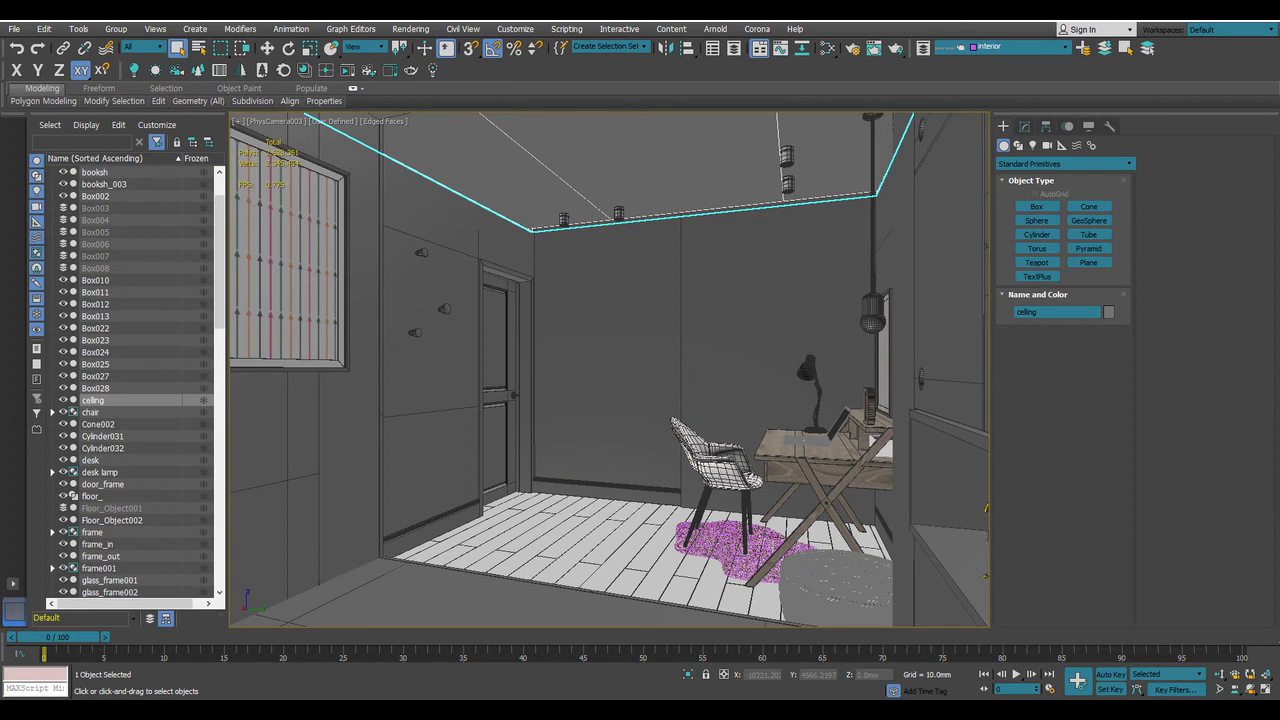
{"action": "left_click", "coordinate": [640, 254]}
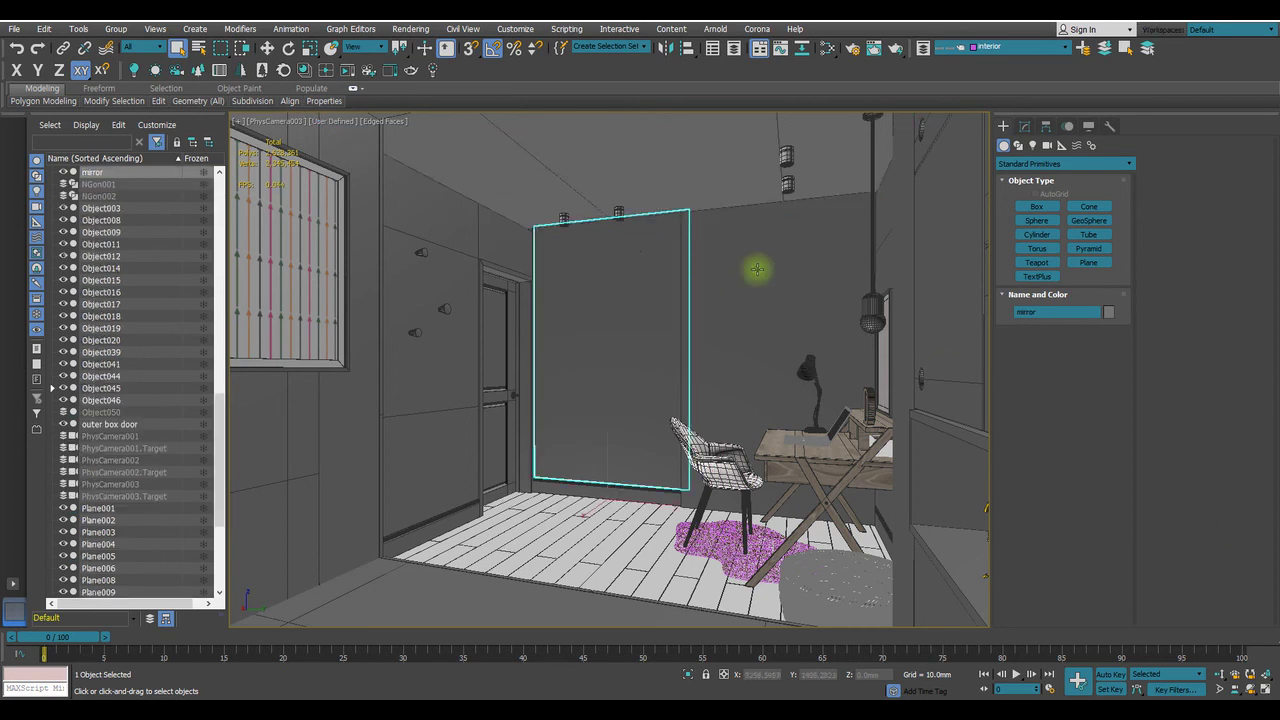
{"action": "left_click", "coordinate": [528, 180]}
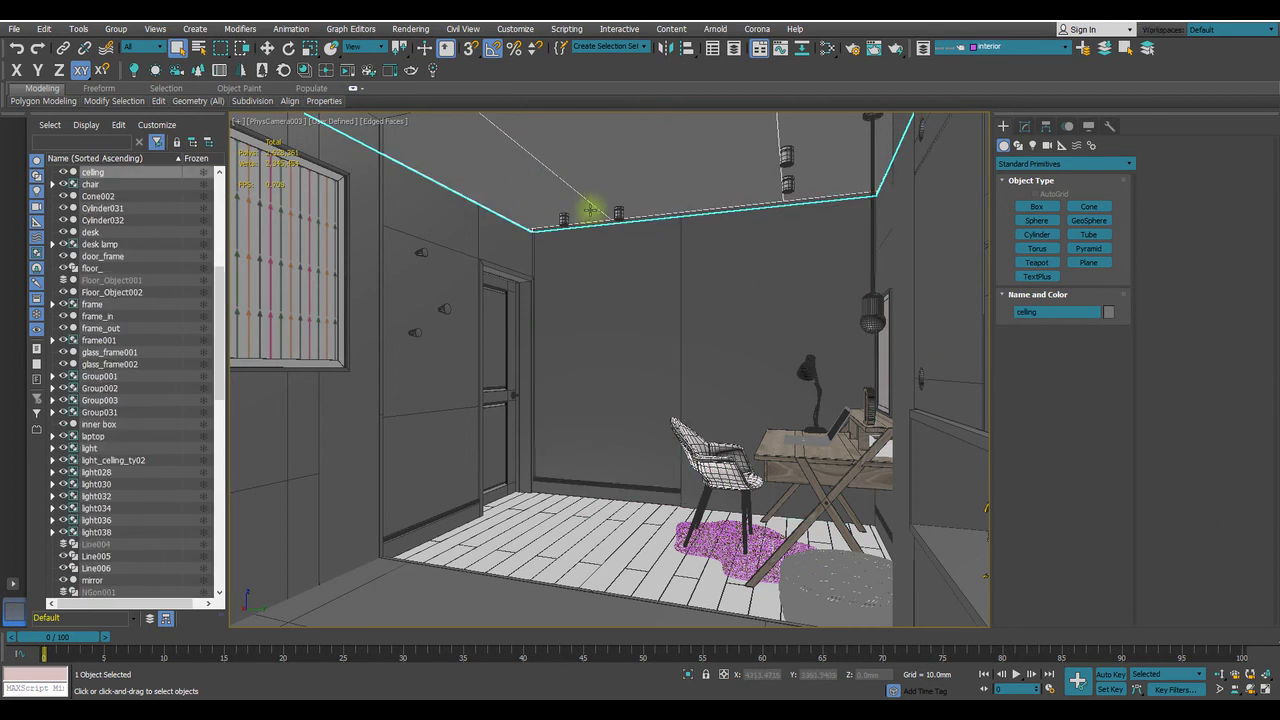
{"action": "left_click", "coordinate": [443, 373]}
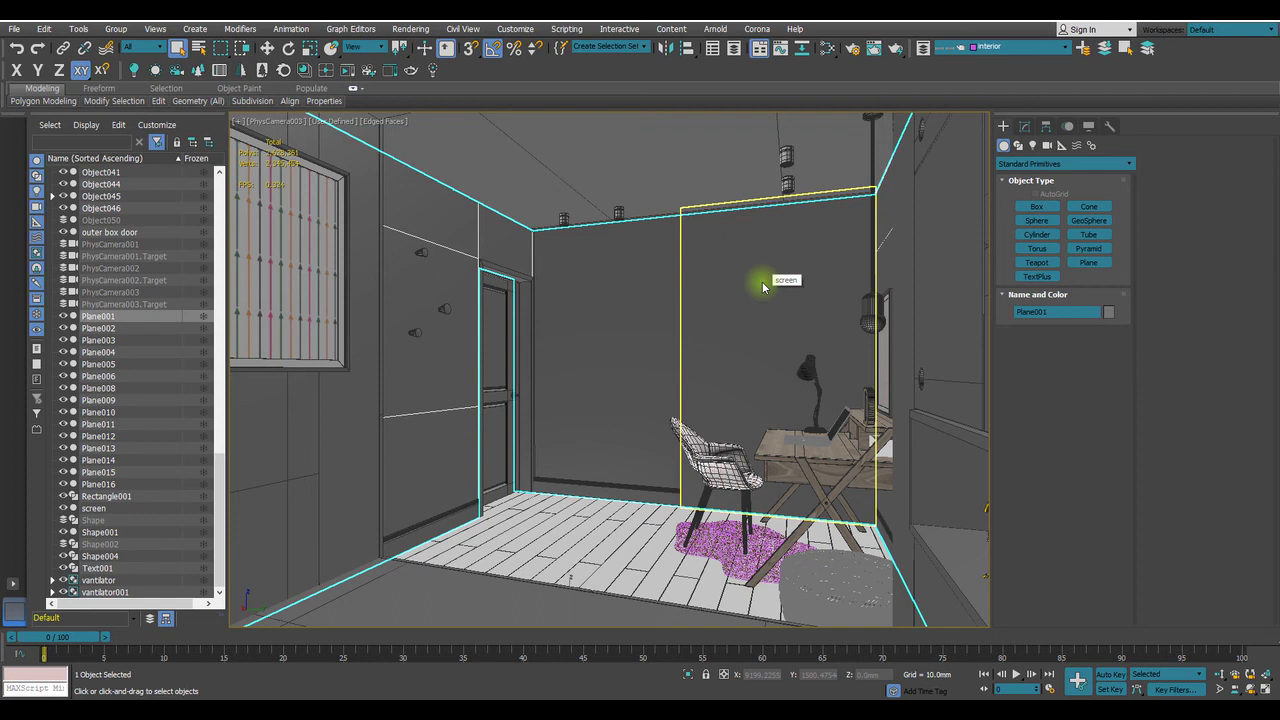
{"action": "key", "text": "ctrl+z"}
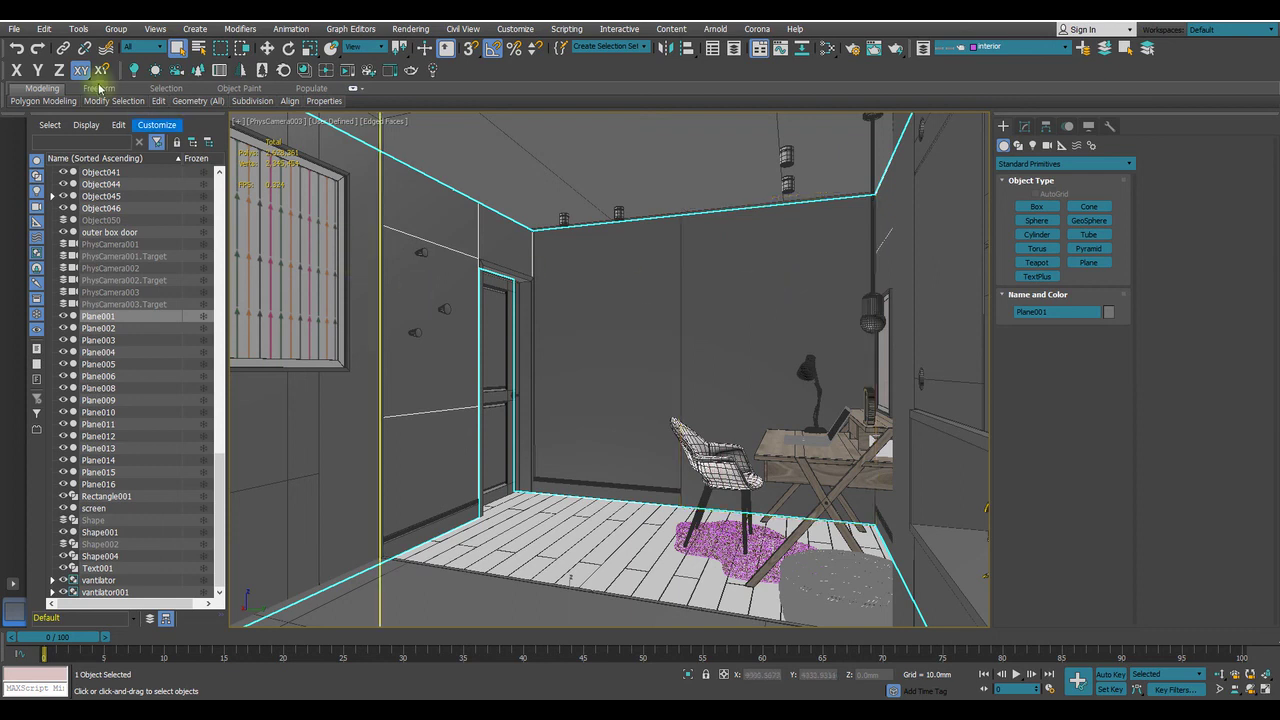
{"action": "left_click", "coordinate": [13, 28]}
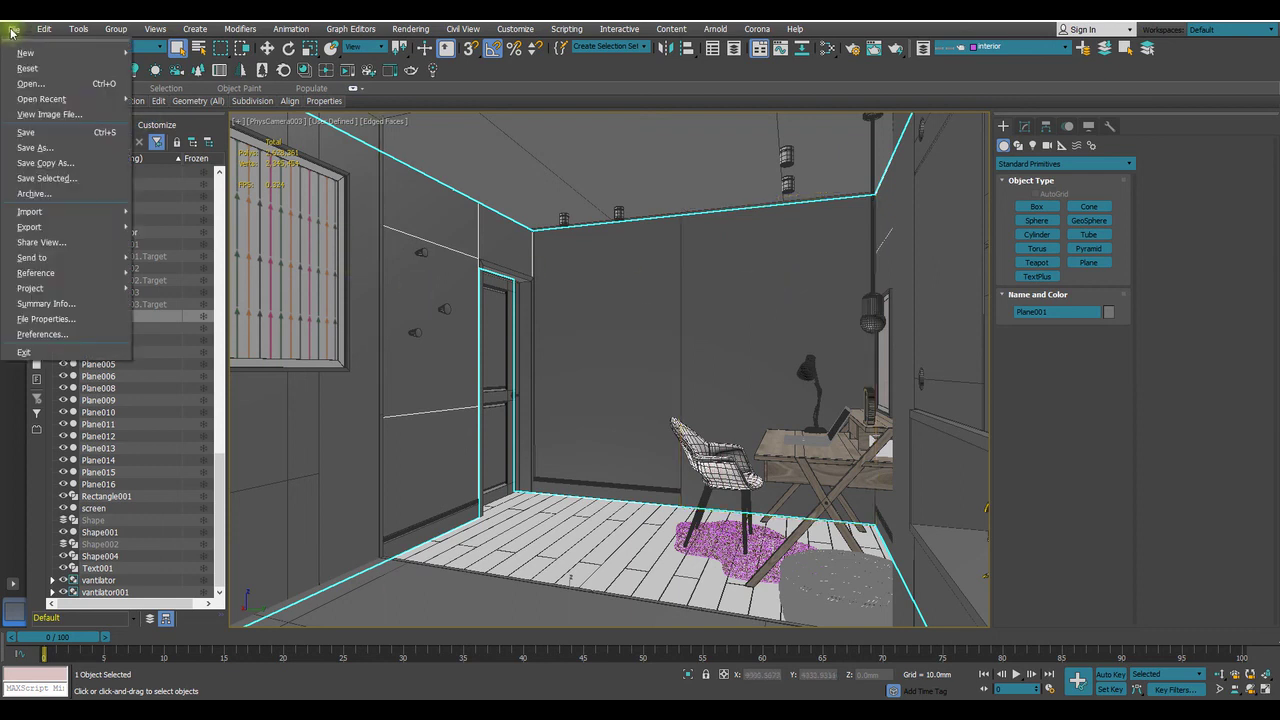
{"action": "left_click", "coordinate": [13, 29]}
{"action": "left_click", "coordinate": [13, 29]}
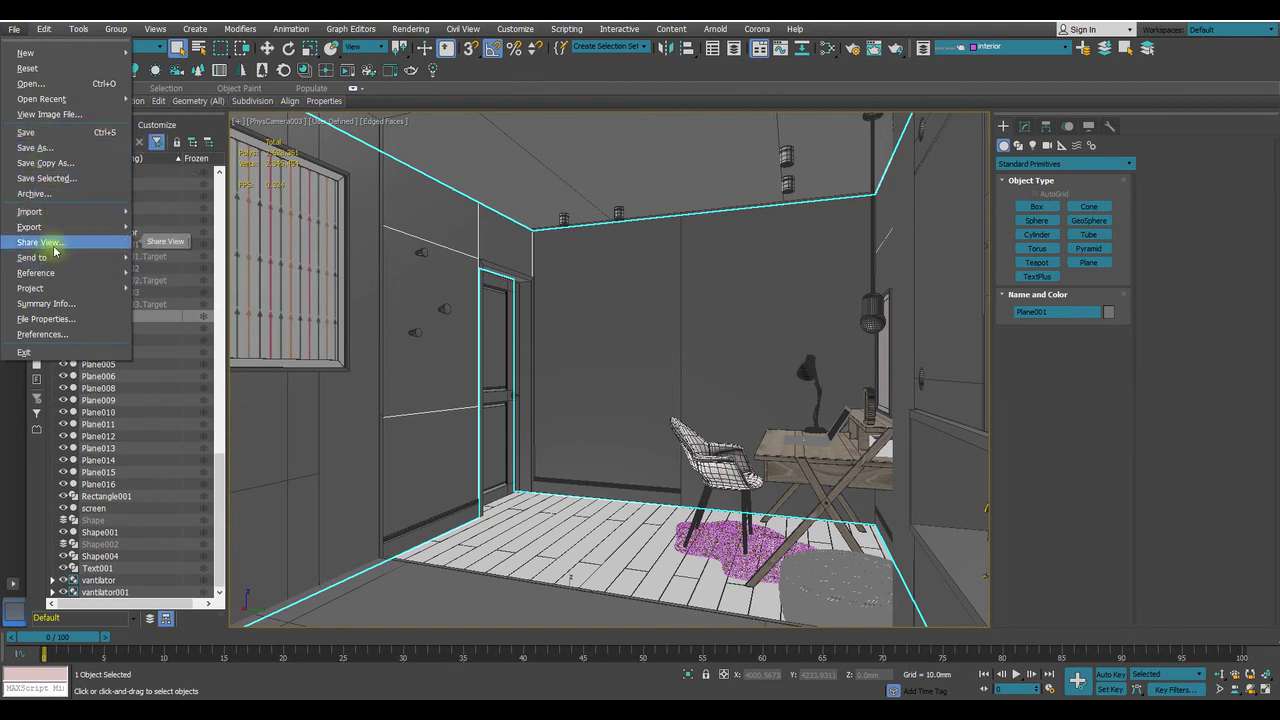
{"action": "left_click", "coordinate": [62, 152]}
{"action": "left_click", "coordinate": [232, 309]}
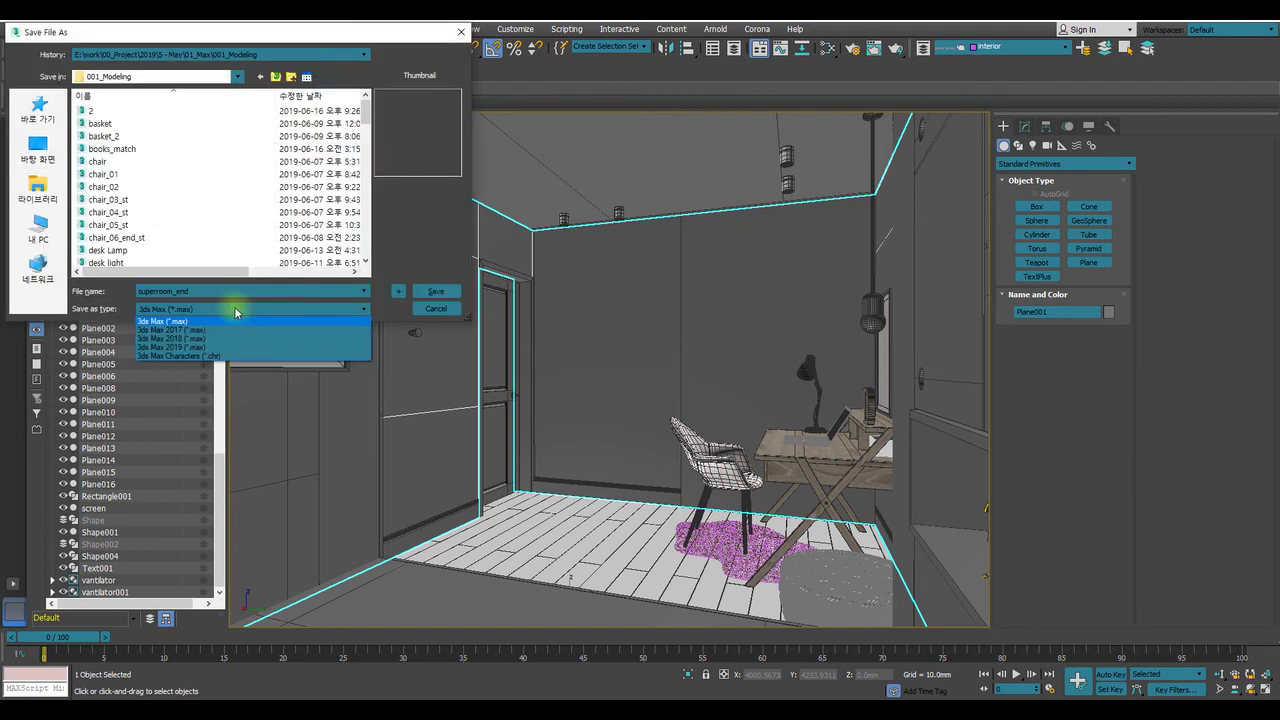
{"action": "left_click", "coordinate": [440, 312]}
Archive the scene as superroom_end, a 3ds Max Archive (*.zip) in 001_Modeling
{"action": "left_click", "coordinate": [440, 312]}
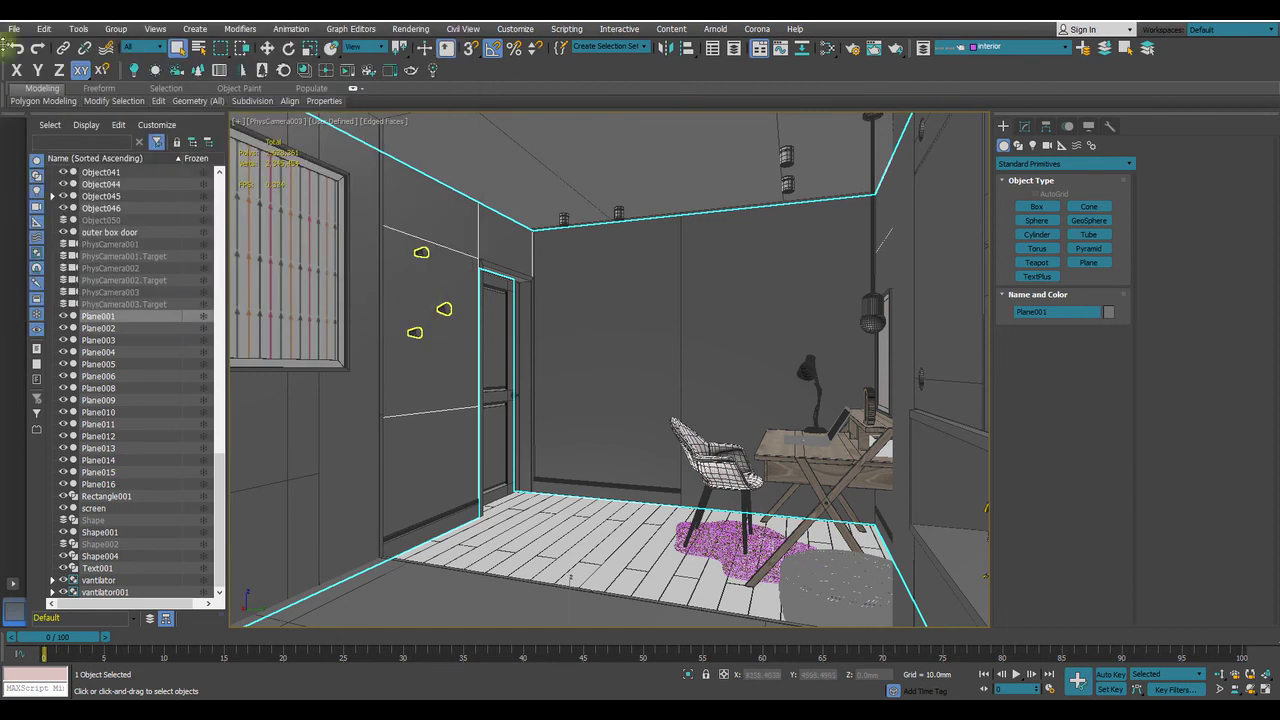
{"action": "left_click", "coordinate": [15, 29]}
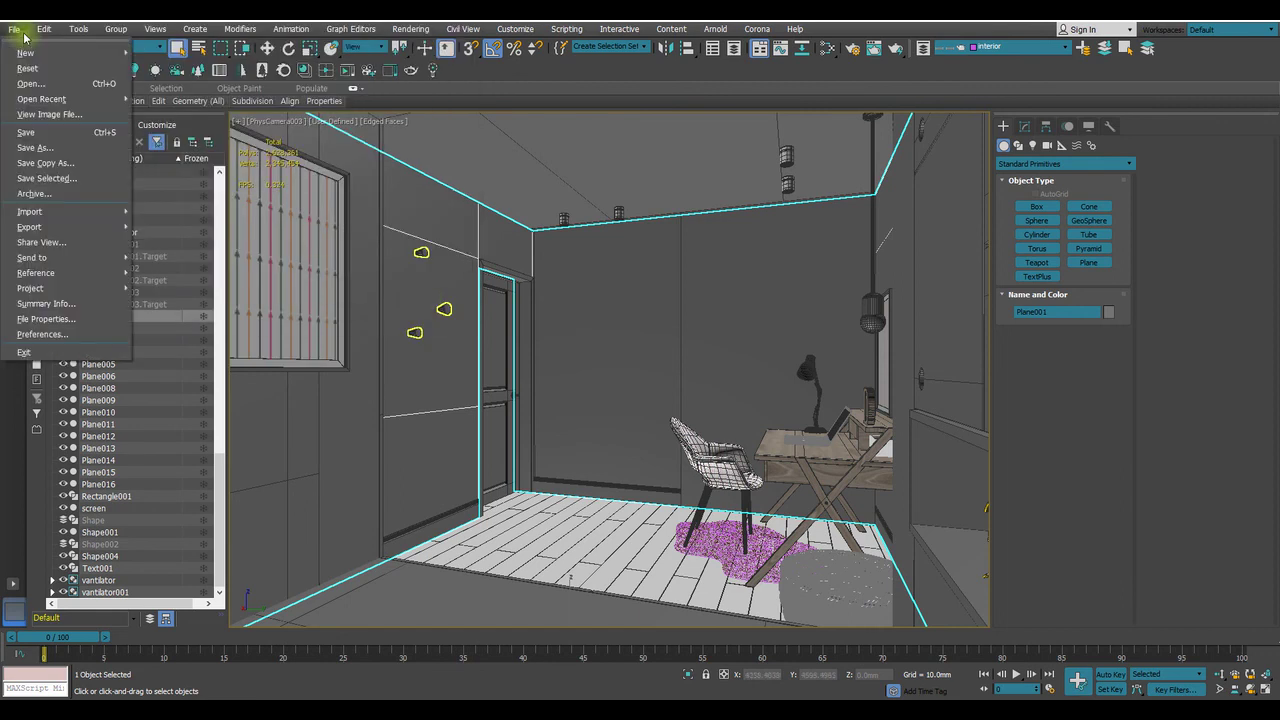
{"action": "left_click", "coordinate": [41, 196]}
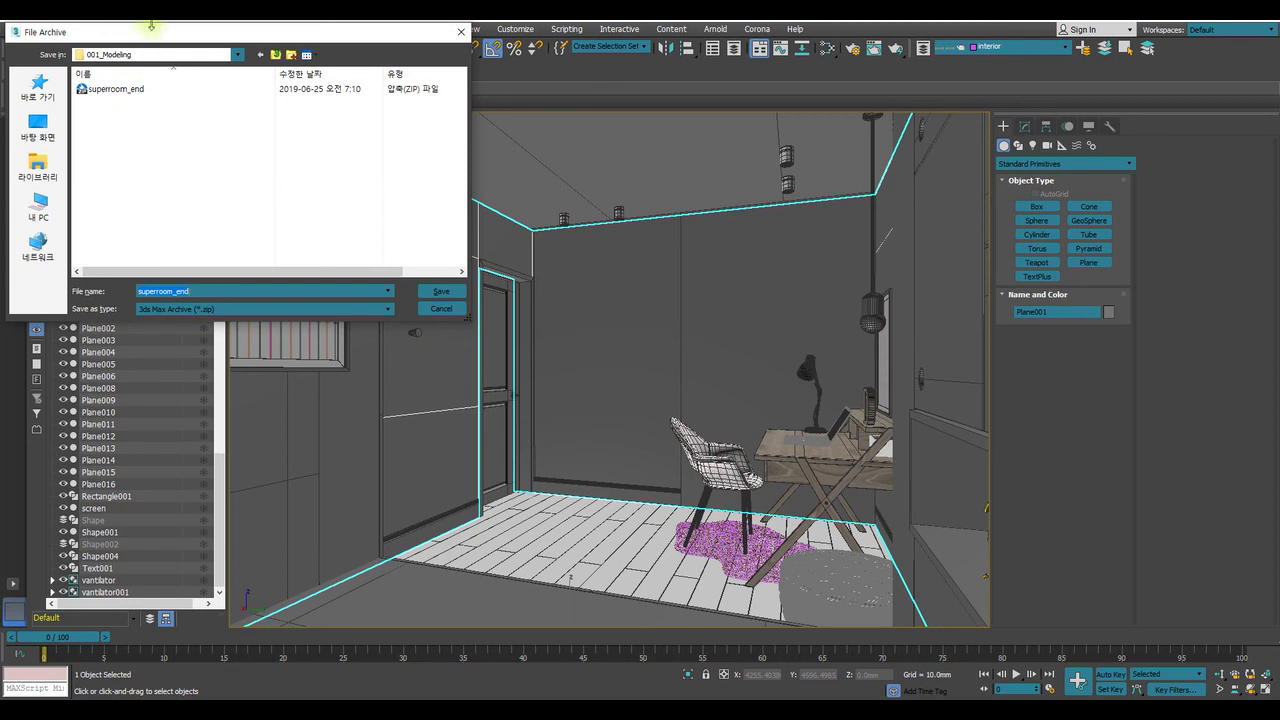
{"action": "left_click_drag", "start_coordinate": [141, 28], "coordinate": [339, 134]}
{"action": "left_click", "coordinate": [392, 401]}
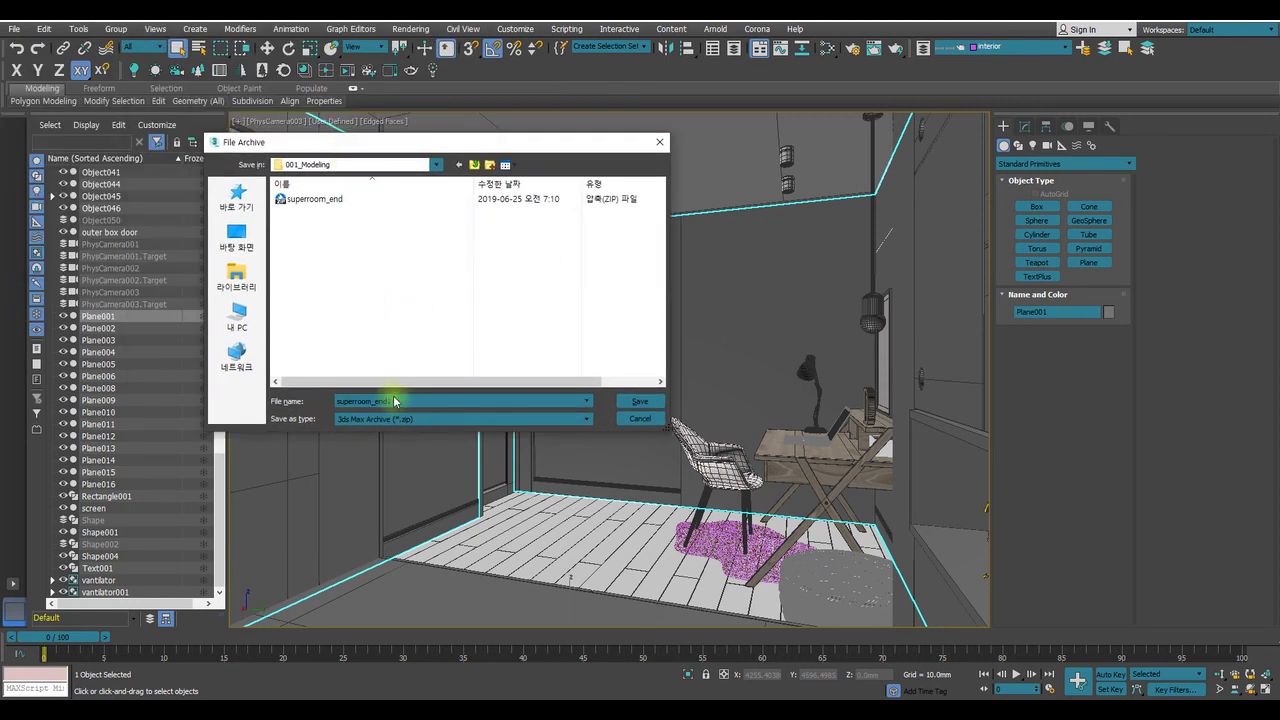
{"action": "key", "text": "Return"}
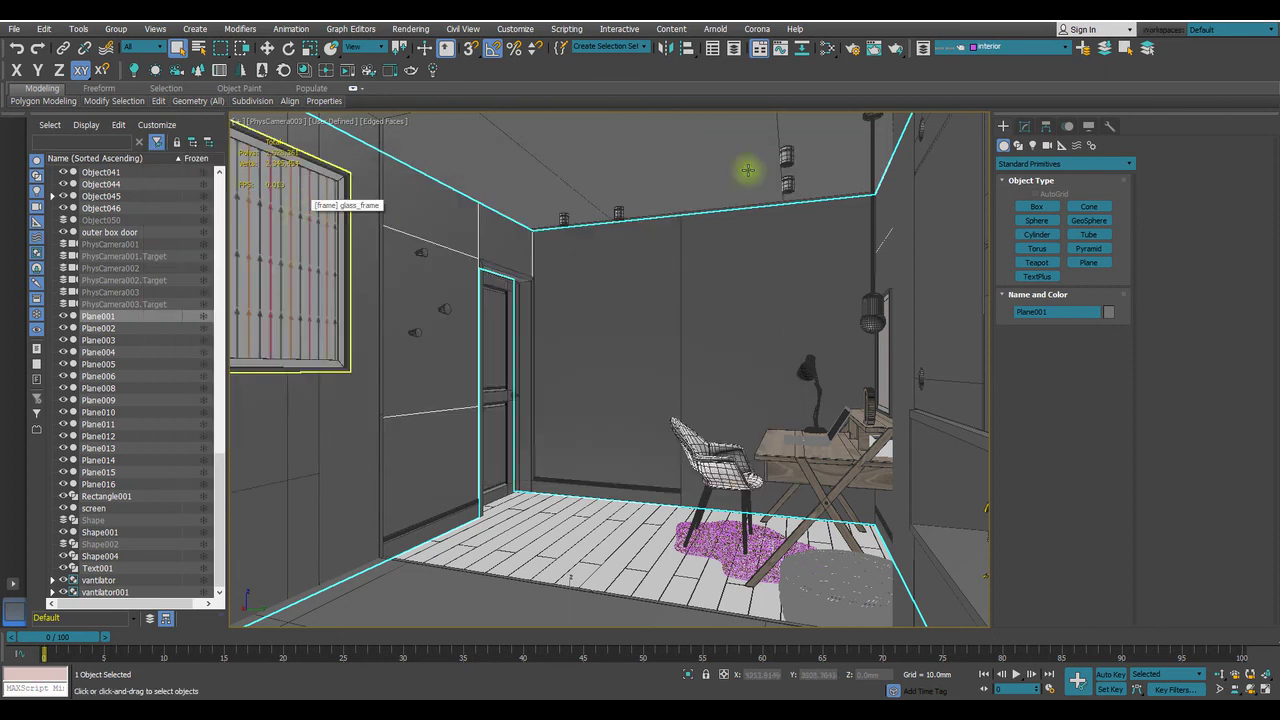
Cancel the Reset prompt and browse the Save As dialog to the 2019 > 7 - July folder
{"action": "left_click", "coordinate": [14, 28]}
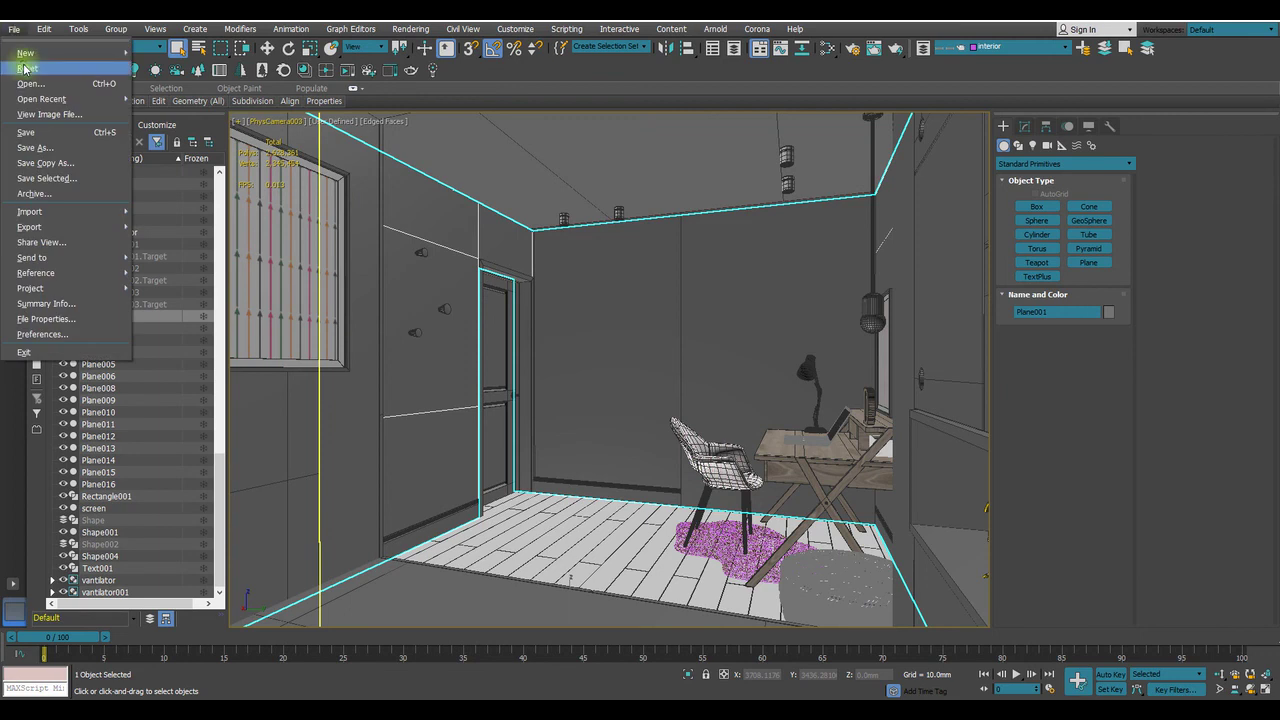
{"action": "left_click", "coordinate": [24, 68]}
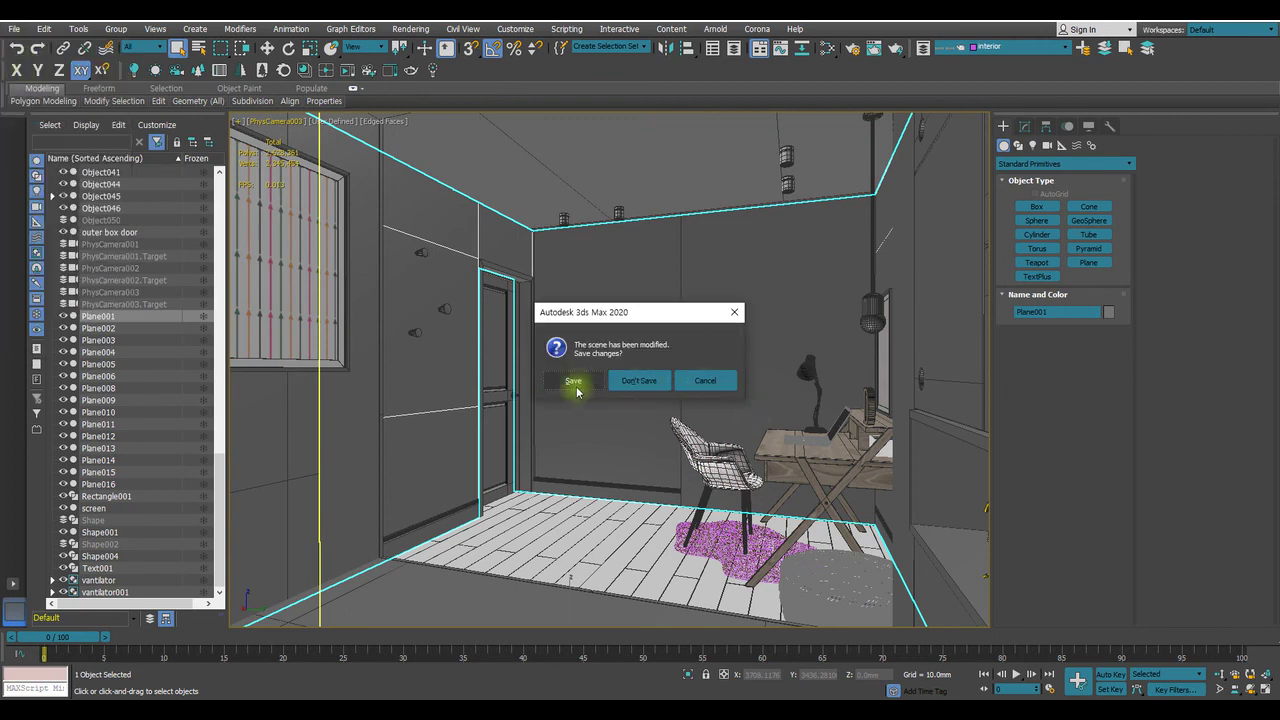
{"action": "left_click", "coordinate": [734, 312]}
{"action": "left_click", "coordinate": [14, 29]}
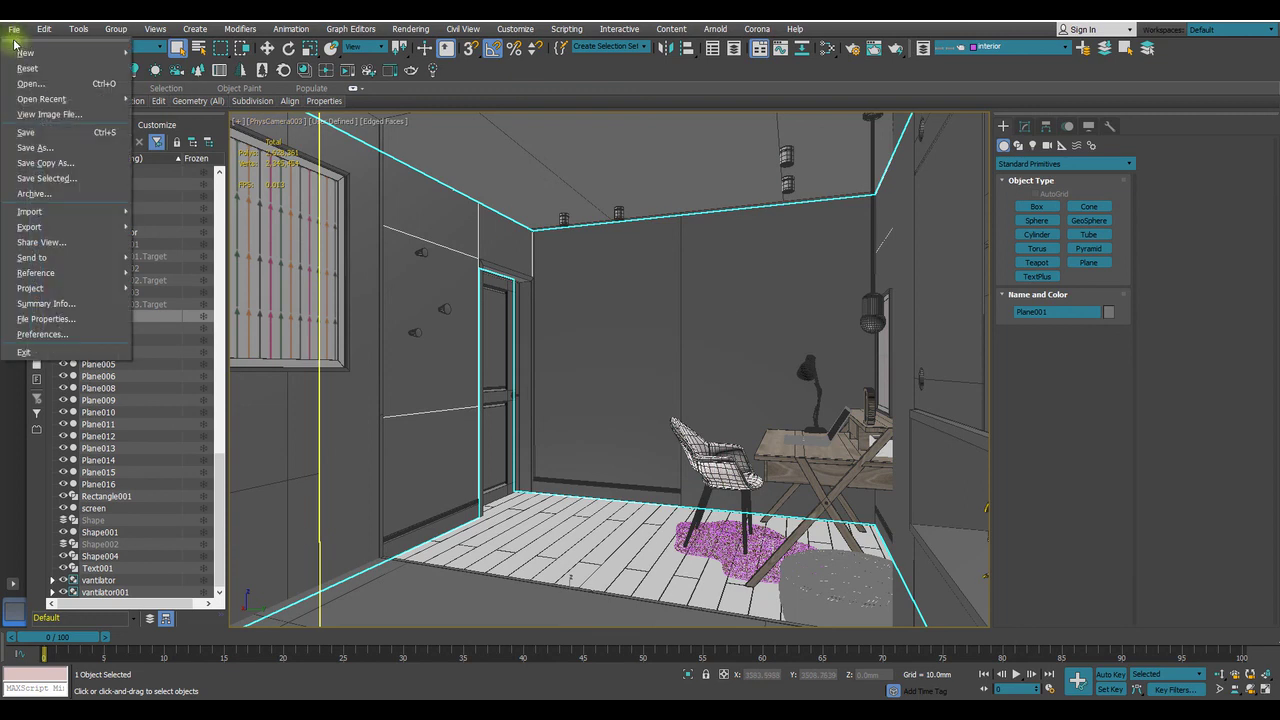
{"action": "left_click", "coordinate": [35, 147]}
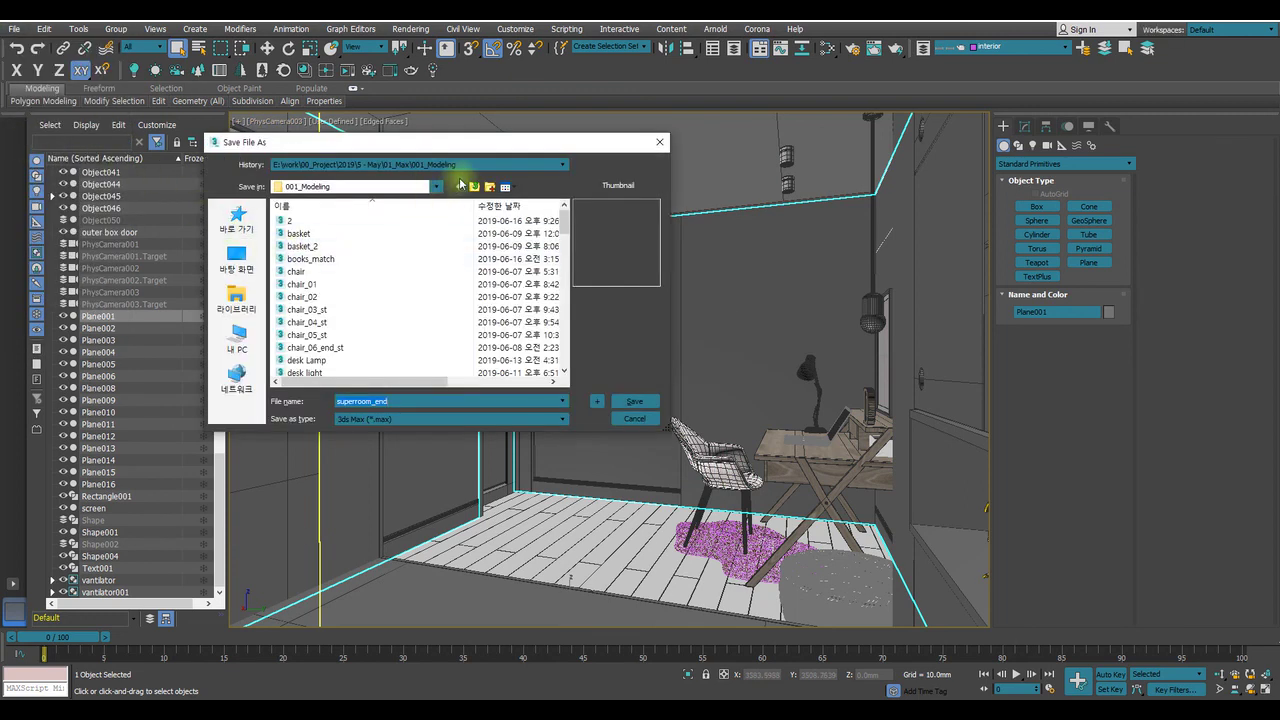
{"action": "left_click", "coordinate": [436, 188]}
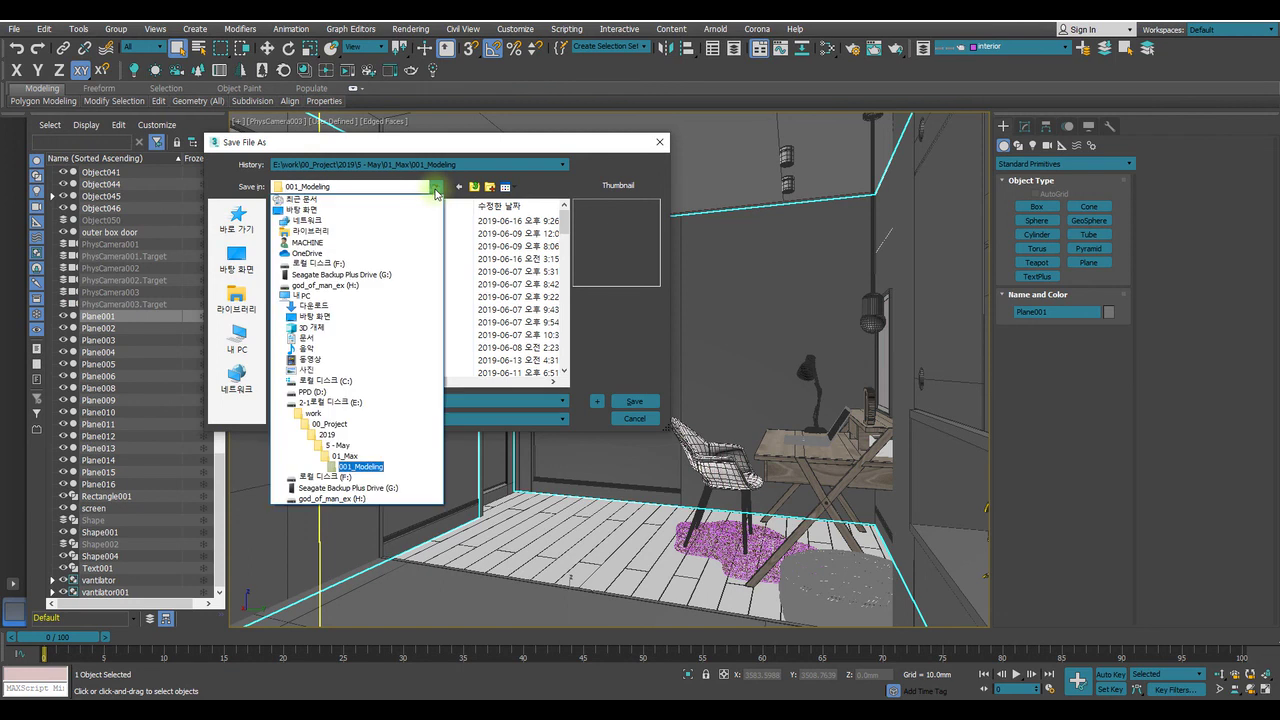
{"action": "left_click", "coordinate": [436, 188]}
{"action": "left_click", "coordinate": [436, 188]}
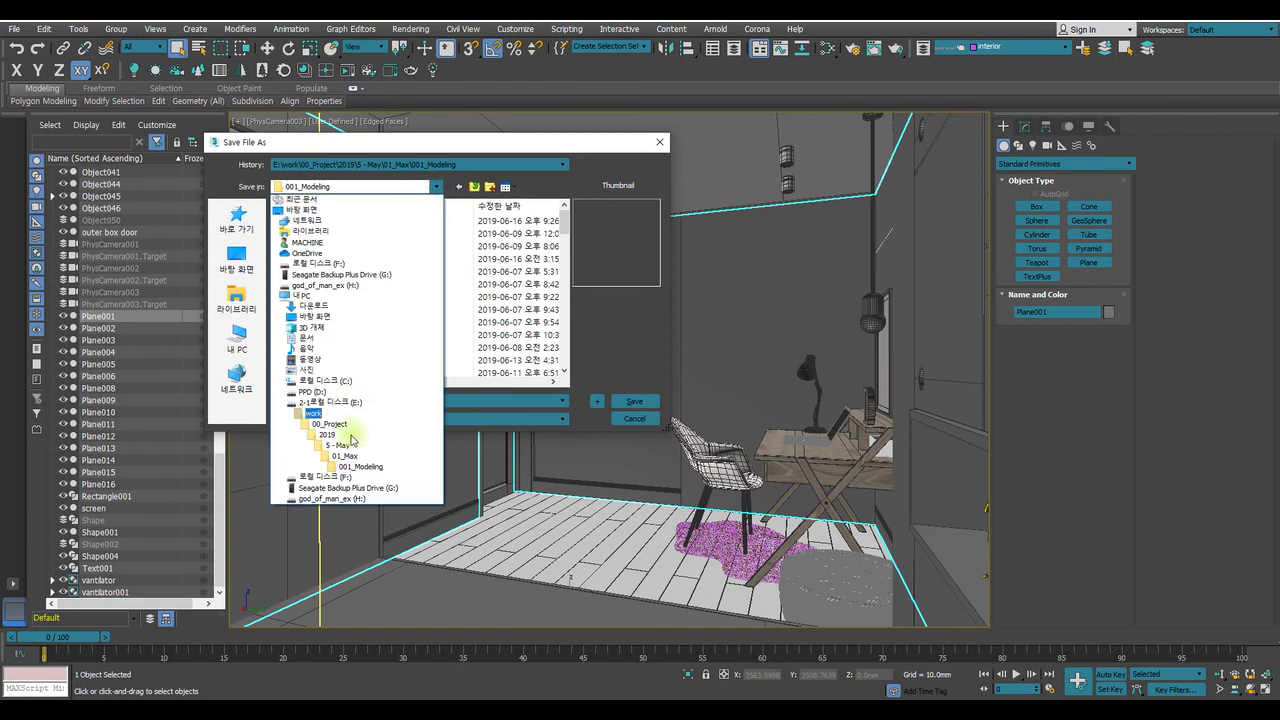
{"action": "left_click", "coordinate": [339, 446]}
{"action": "left_click", "coordinate": [474, 187]}
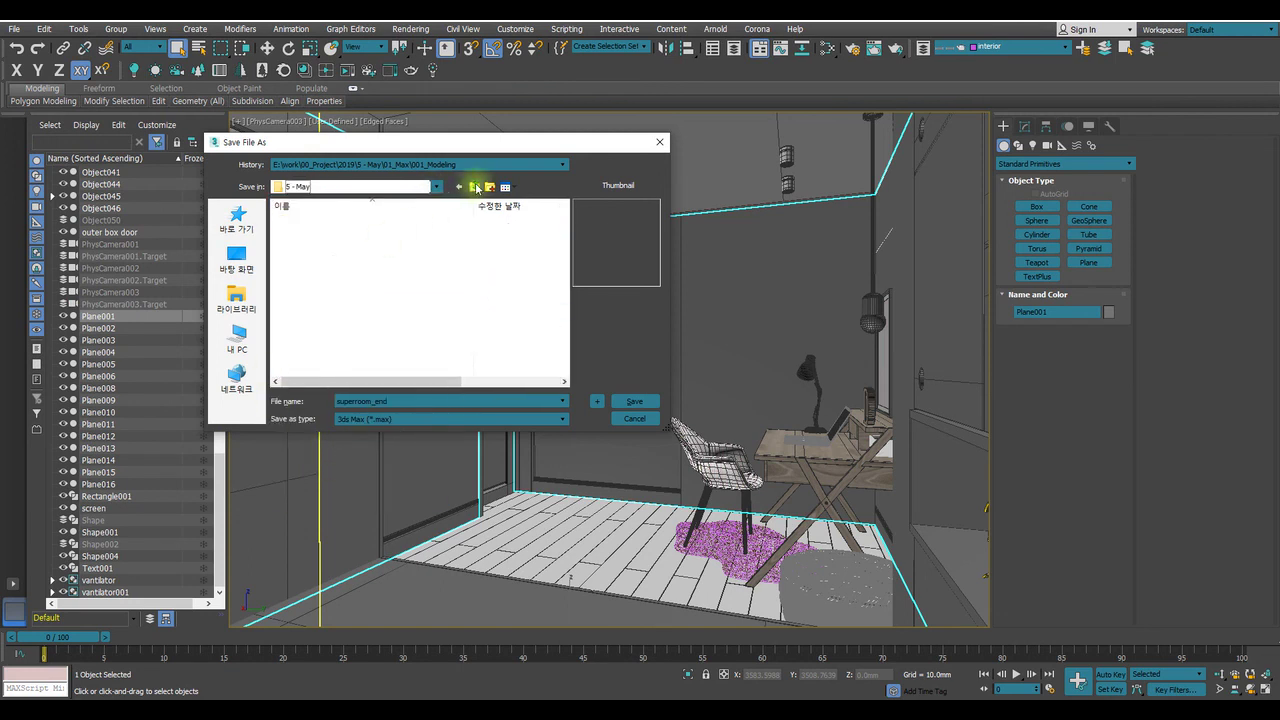
{"action": "double_click", "coordinate": [305, 297]}
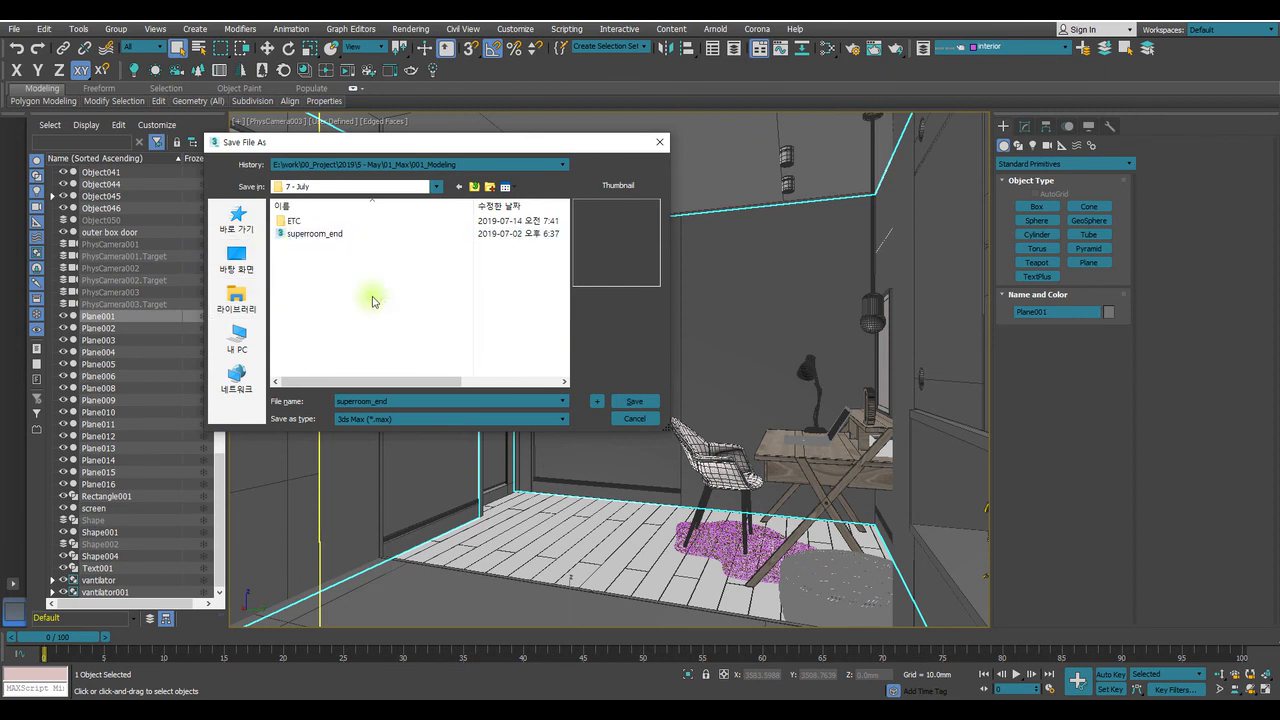
Save the scene there under the name superroom_end2
{"action": "left_click", "coordinate": [322, 234]}
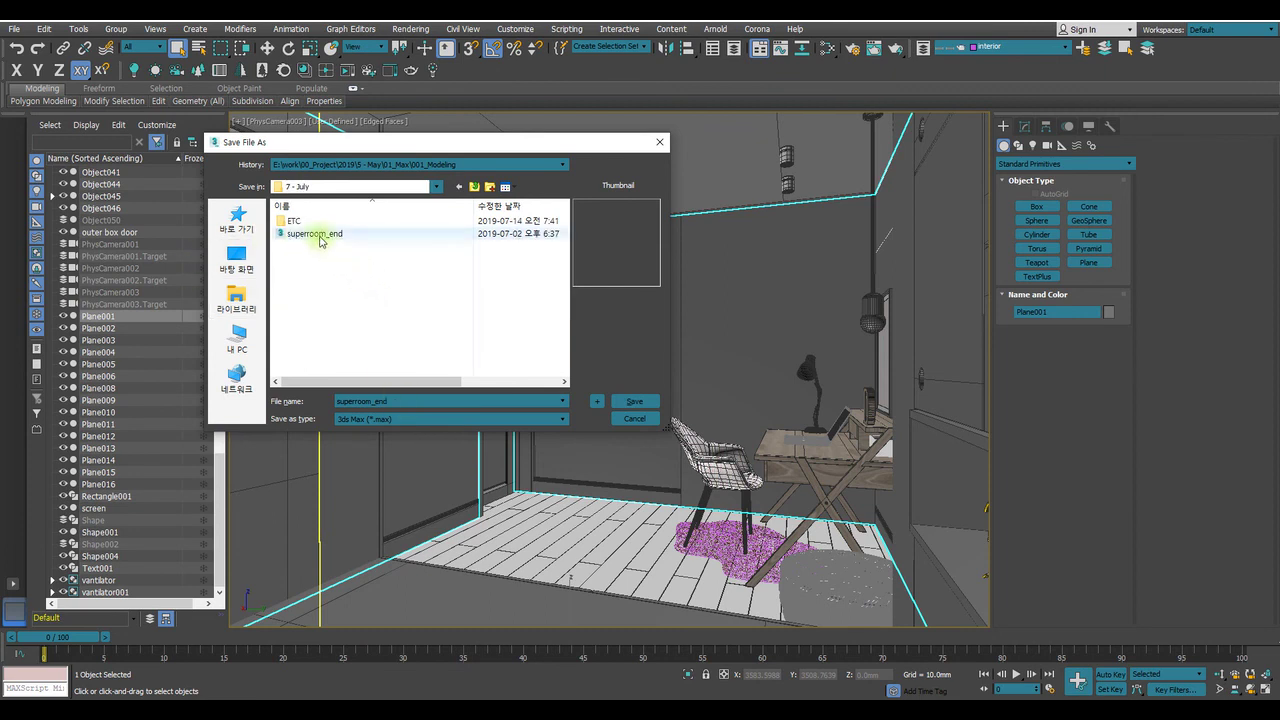
{"action": "left_click", "coordinate": [641, 405]}
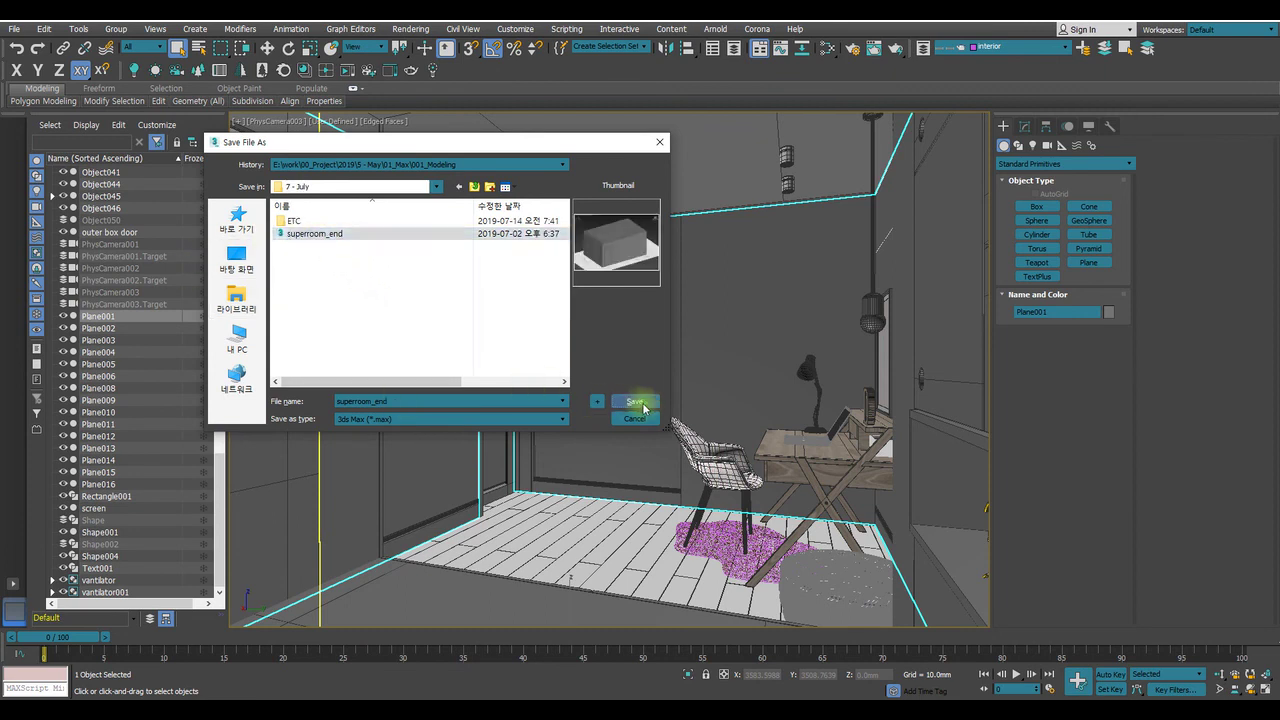
{"action": "left_click", "coordinate": [362, 325]}
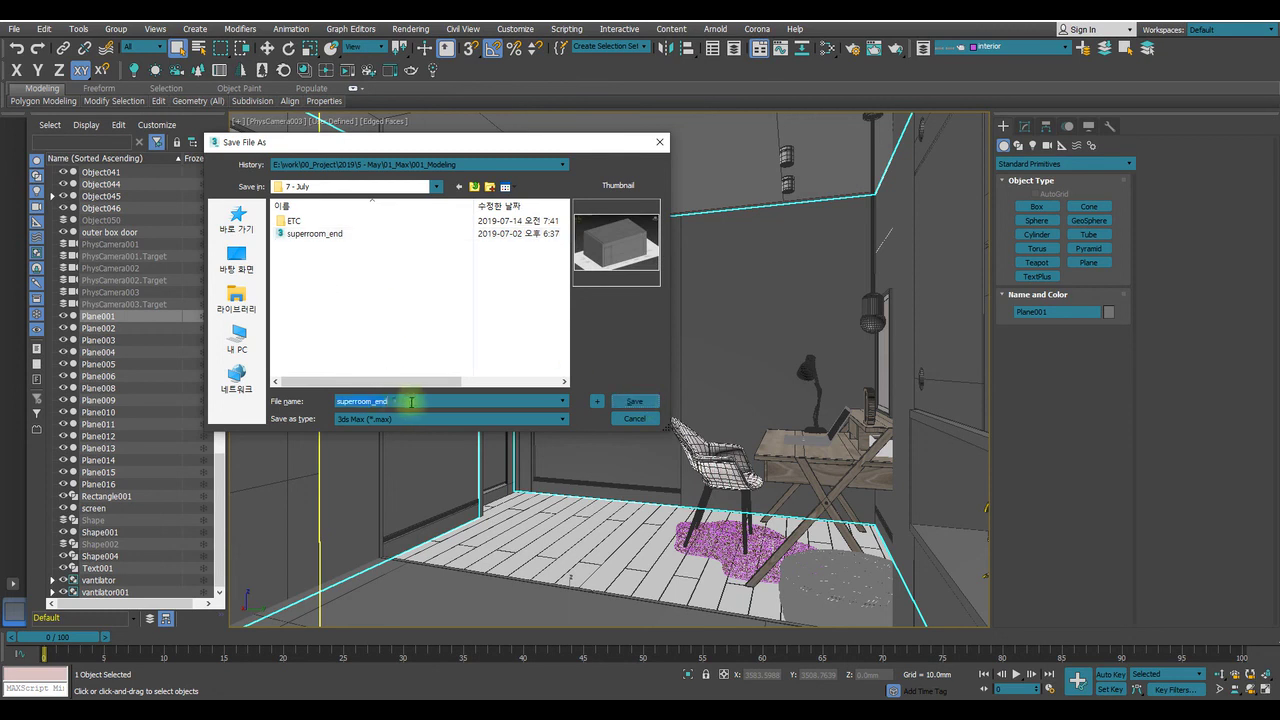
{"action": "left_click", "coordinate": [634, 401]}
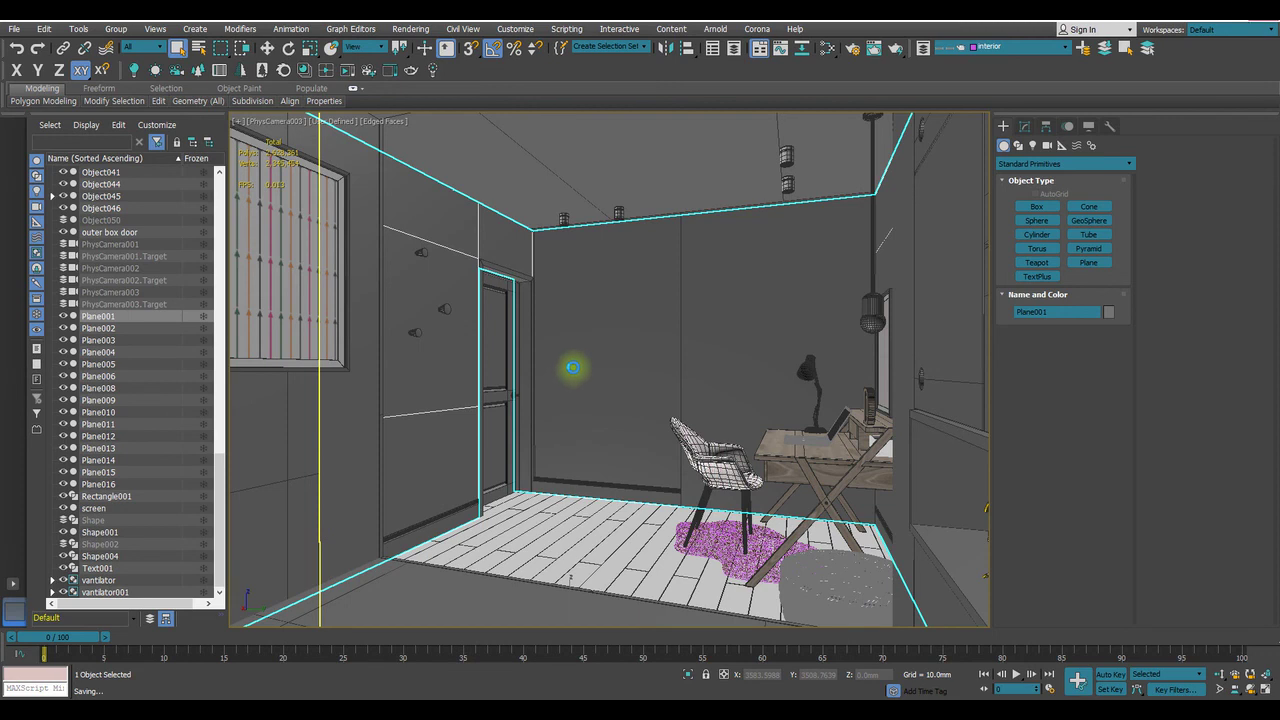
Close the PPT Explorer window and dismiss the superroom_end2.zip extraction-complete notice
{"action": "left_click", "coordinate": [152, 699]}
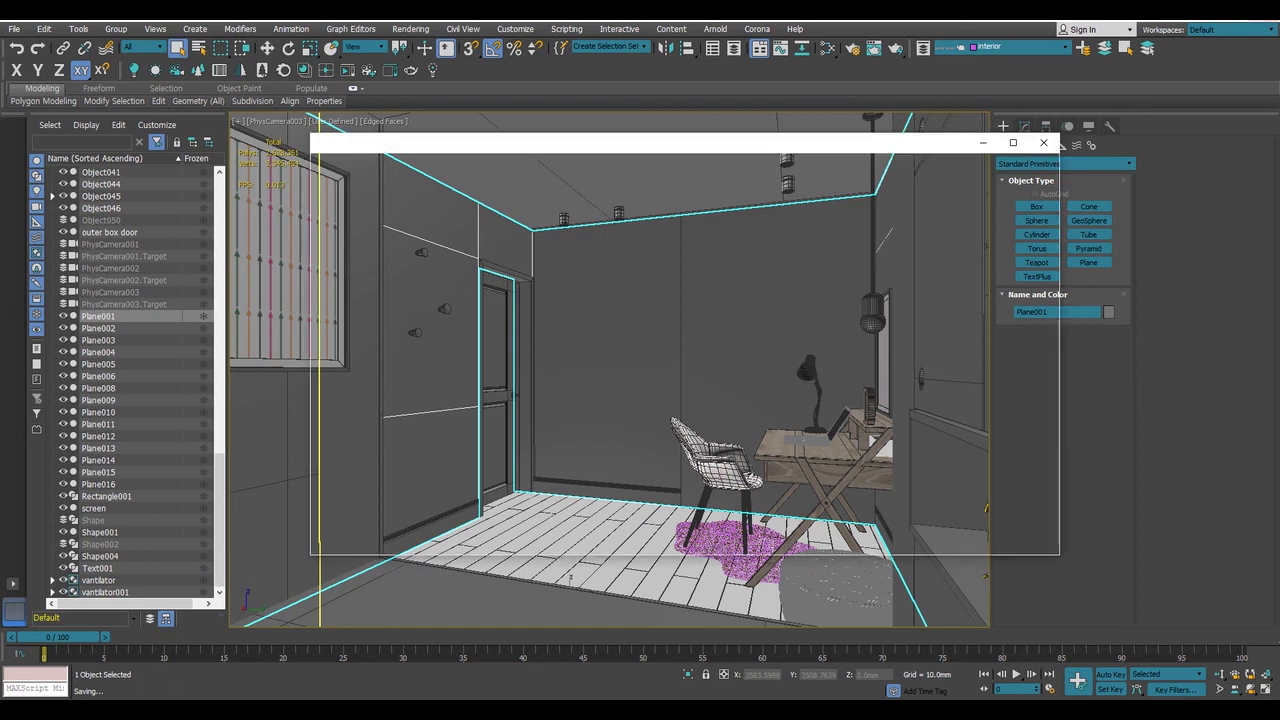
{"action": "key", "text": "alt+F4"}
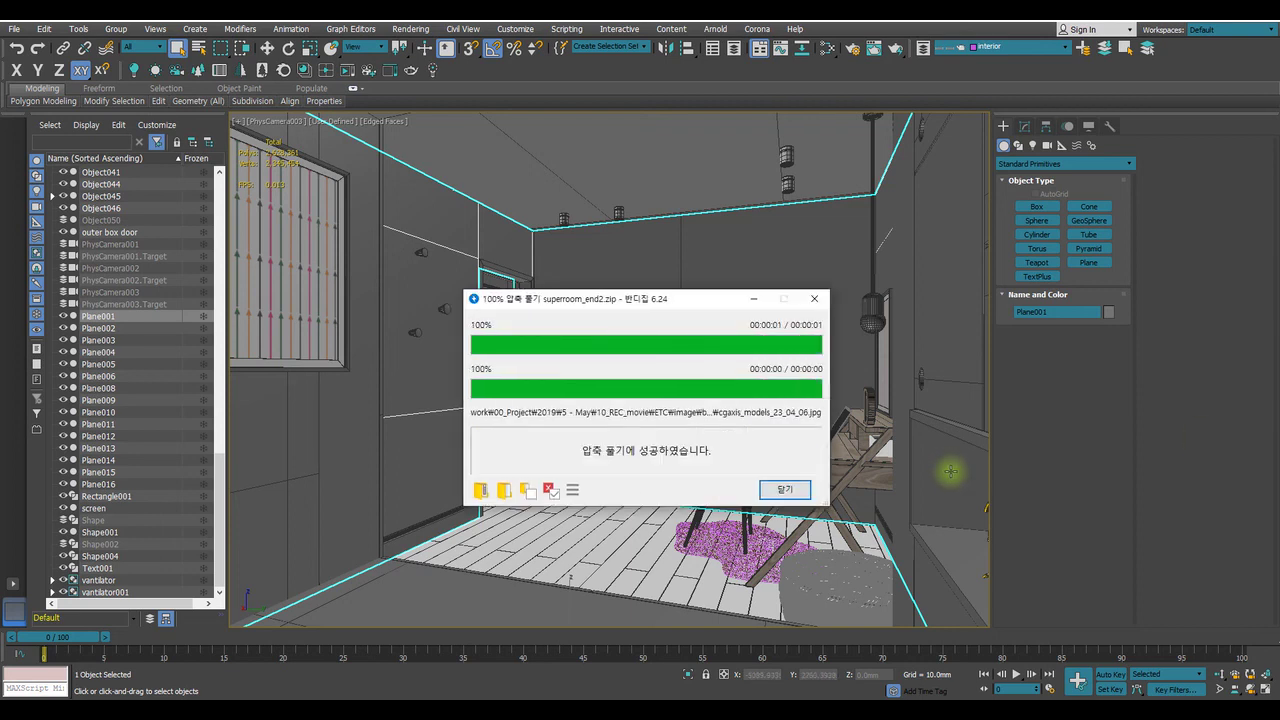
{"action": "left_click", "coordinate": [785, 489]}
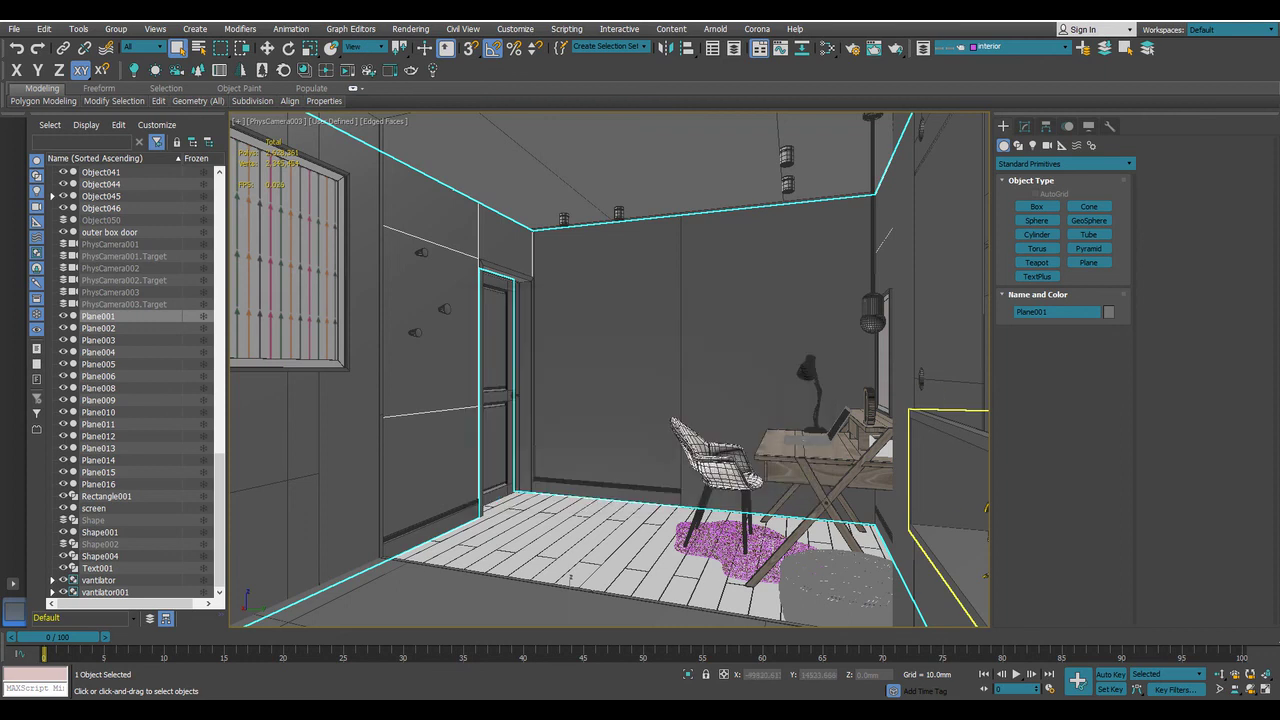
Reset the scene from the File menu and confirm clearing it with Yes
{"action": "left_click", "coordinate": [14, 28]}
{"action": "left_click", "coordinate": [45, 63]}
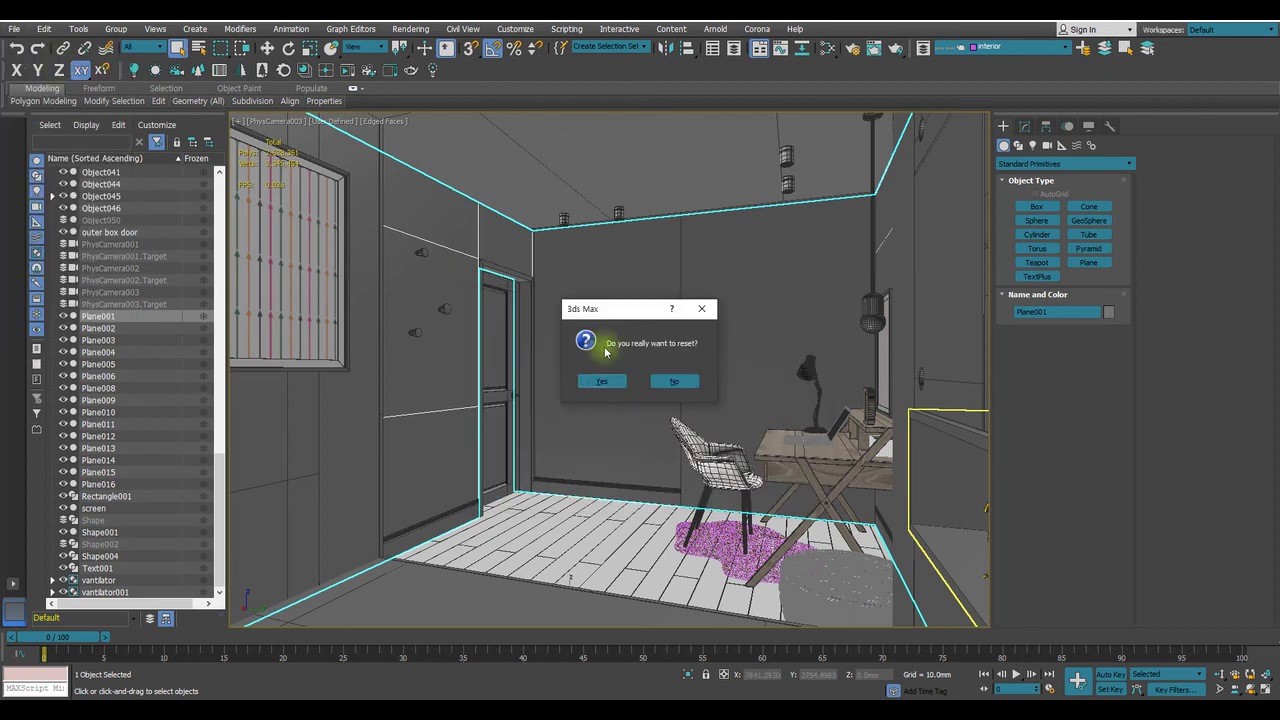
{"action": "left_click", "coordinate": [601, 381]}
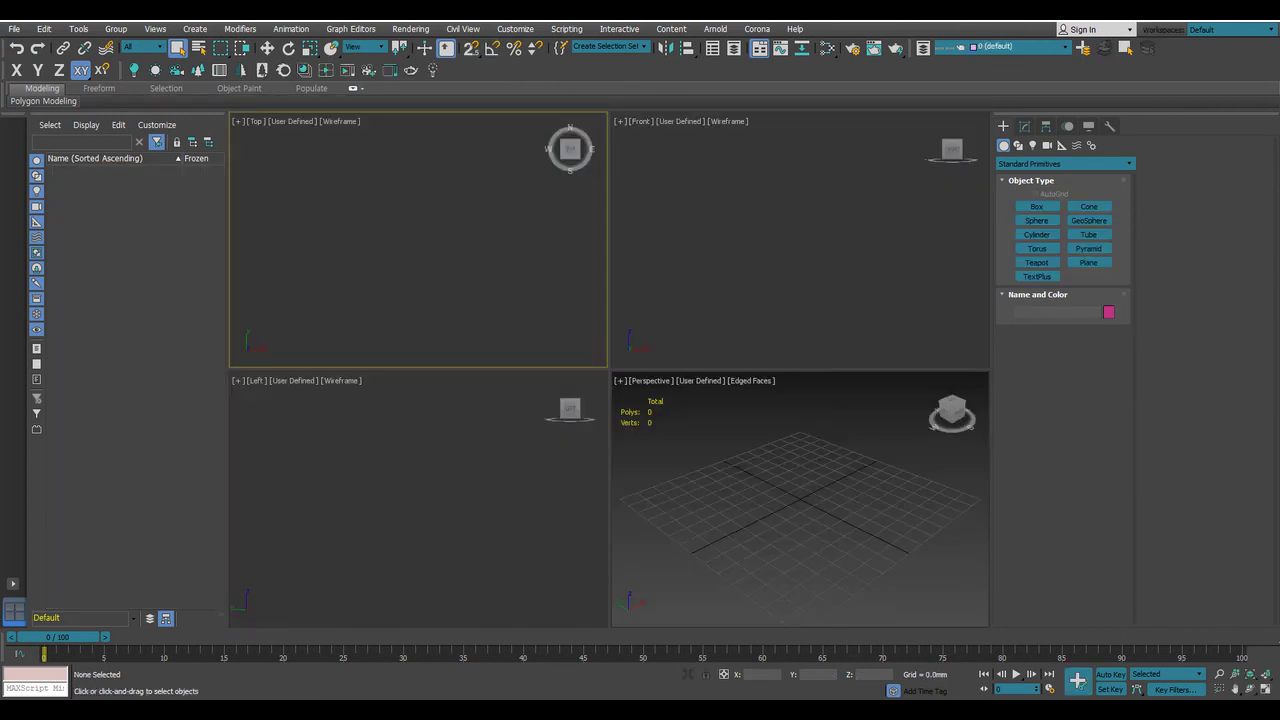
Bring the superroom_end2 folder window into view and look over the MAXFILES text file
{"action": "left_click_drag", "start_coordinate": [1279, 166], "coordinate": [595, 168]}
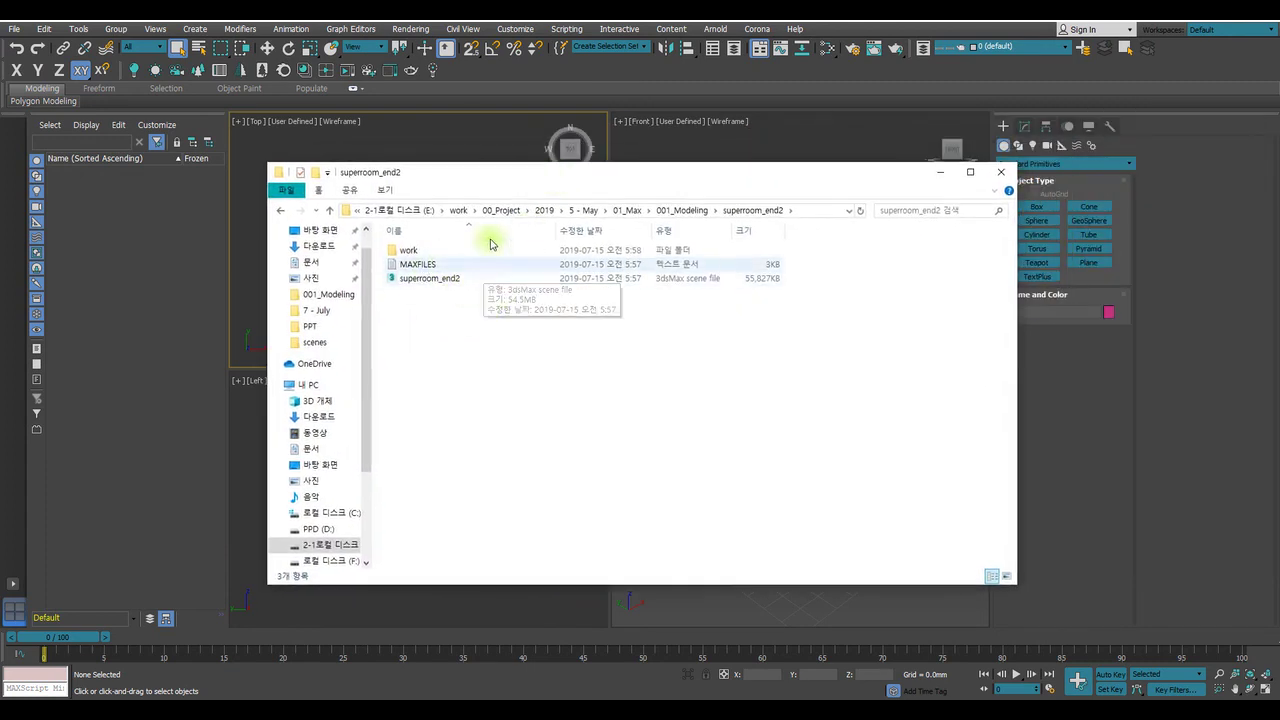
{"action": "left_click_drag", "start_coordinate": [555, 172], "coordinate": [500, 160]}
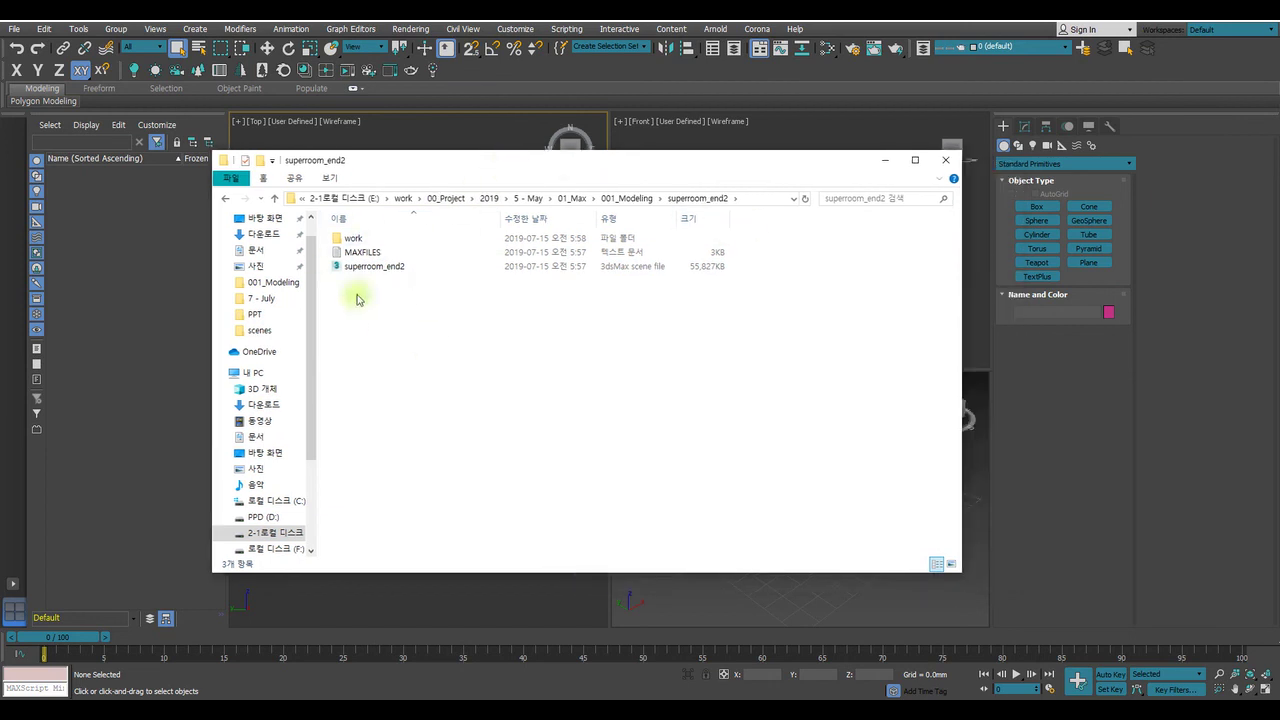
{"action": "left_click", "coordinate": [388, 253]}
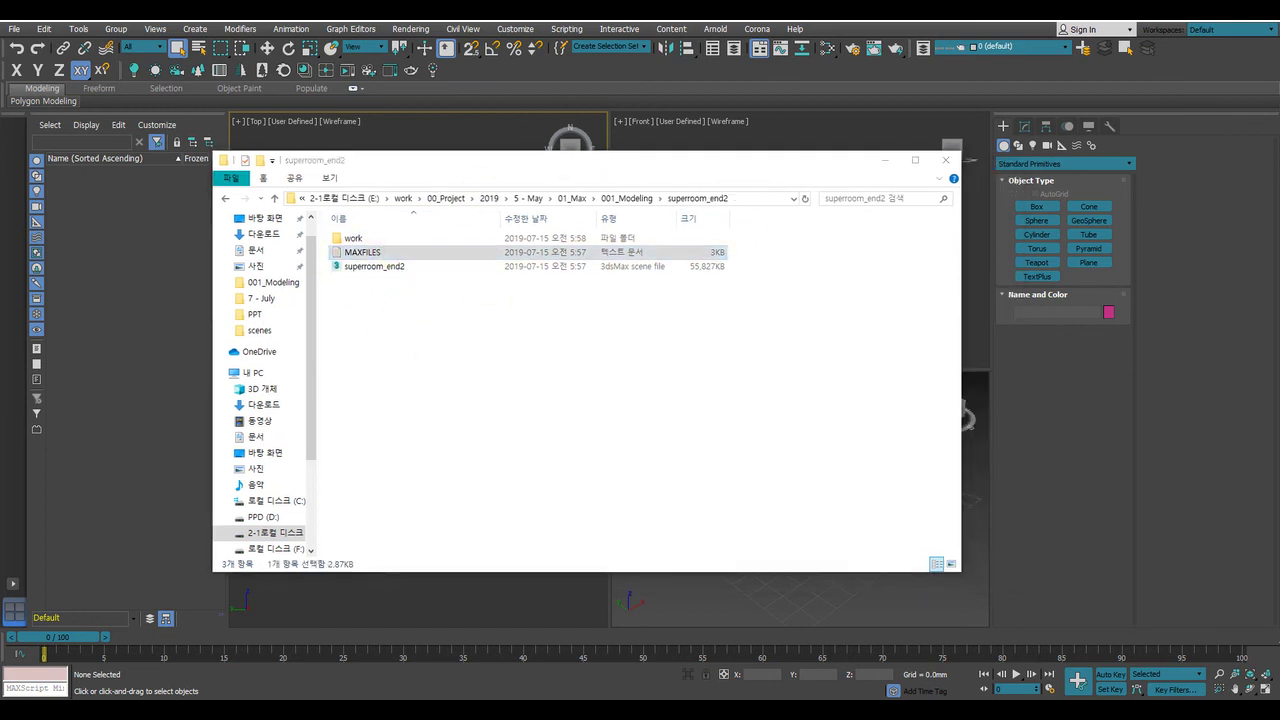
{"action": "scroll", "coordinate": [751, 349], "scroll_direction": "down", "scroll_amount": 1}
{"action": "scroll", "coordinate": [751, 366], "scroll_direction": "up", "scroll_amount": 1}
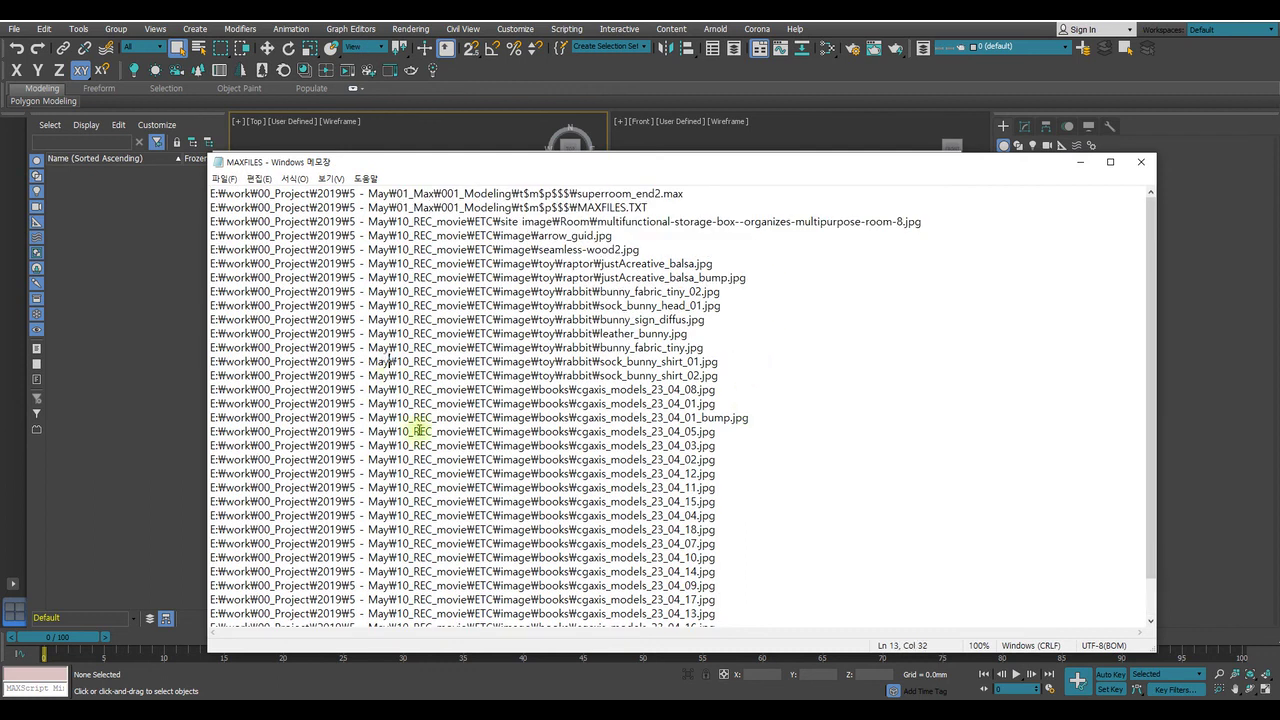
{"action": "left_click", "coordinate": [1141, 161]}
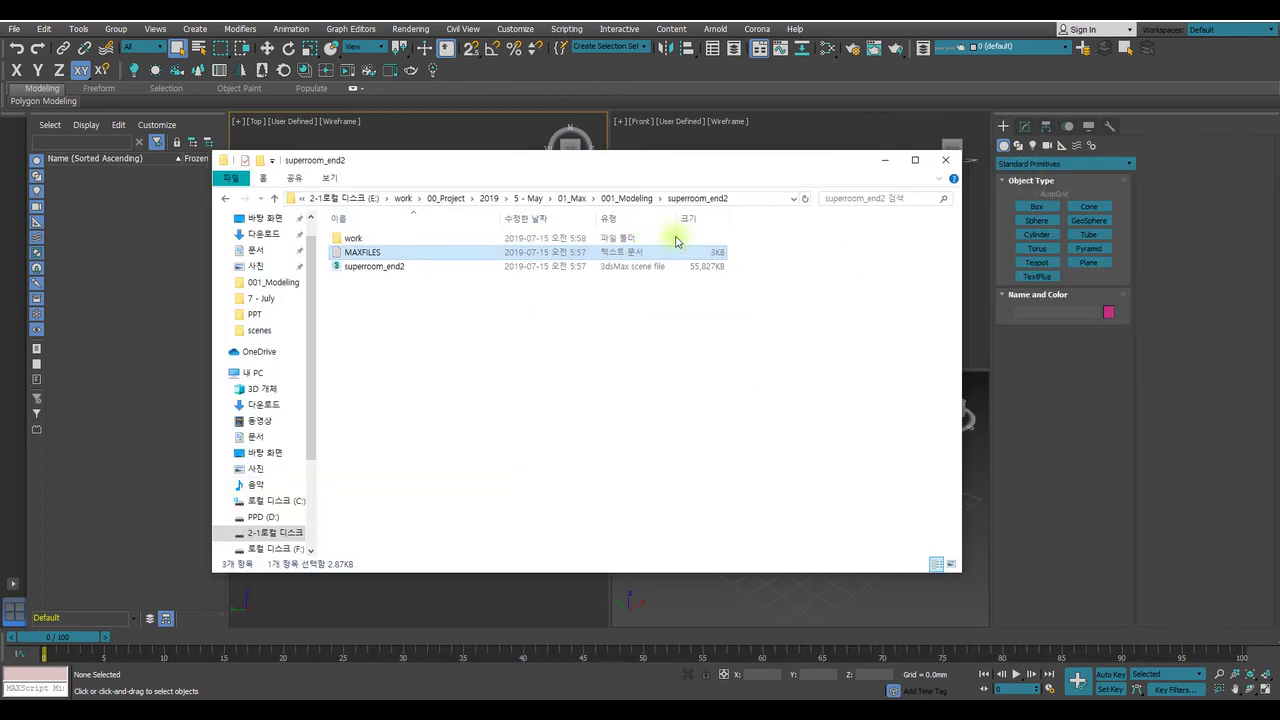
Browse work > 00_Project > 2019 > 5 - May > 10_REC_movie > ETC and its image folders, then close Explorer
{"action": "double_click", "coordinate": [371, 238]}
{"action": "double_click", "coordinate": [372, 238]}
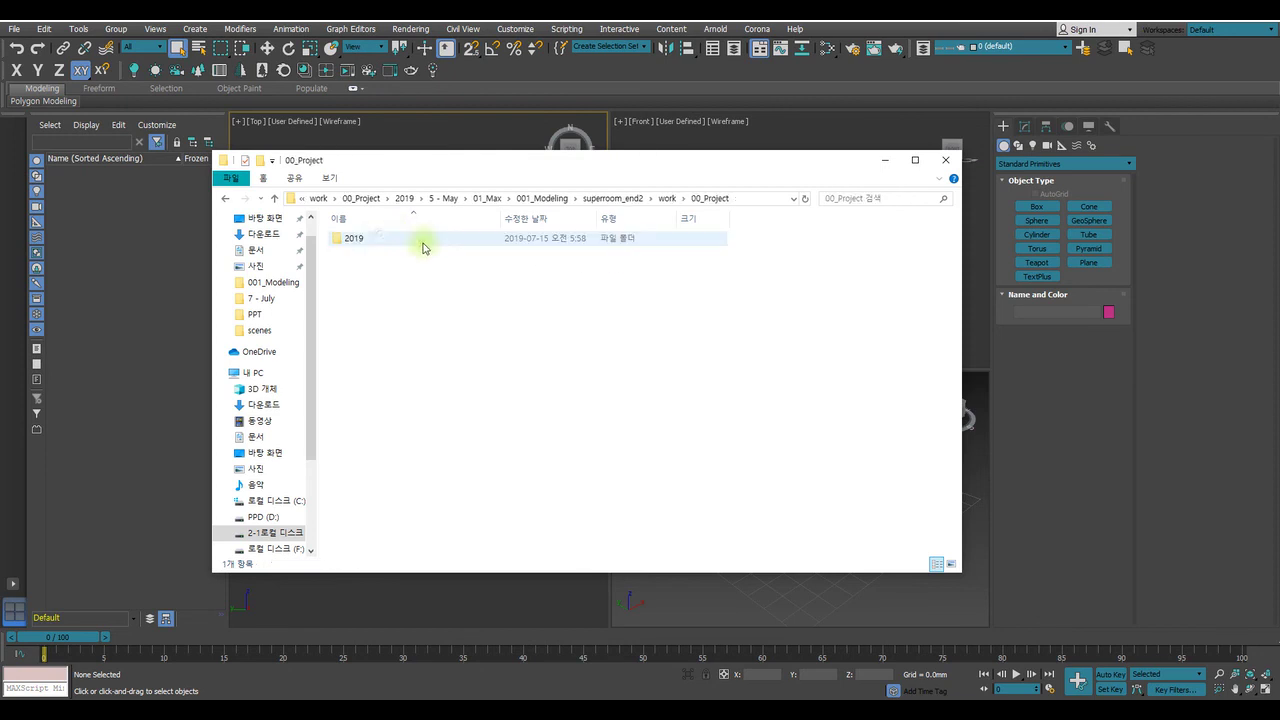
{"action": "double_click", "coordinate": [366, 240]}
{"action": "double_click", "coordinate": [371, 238]}
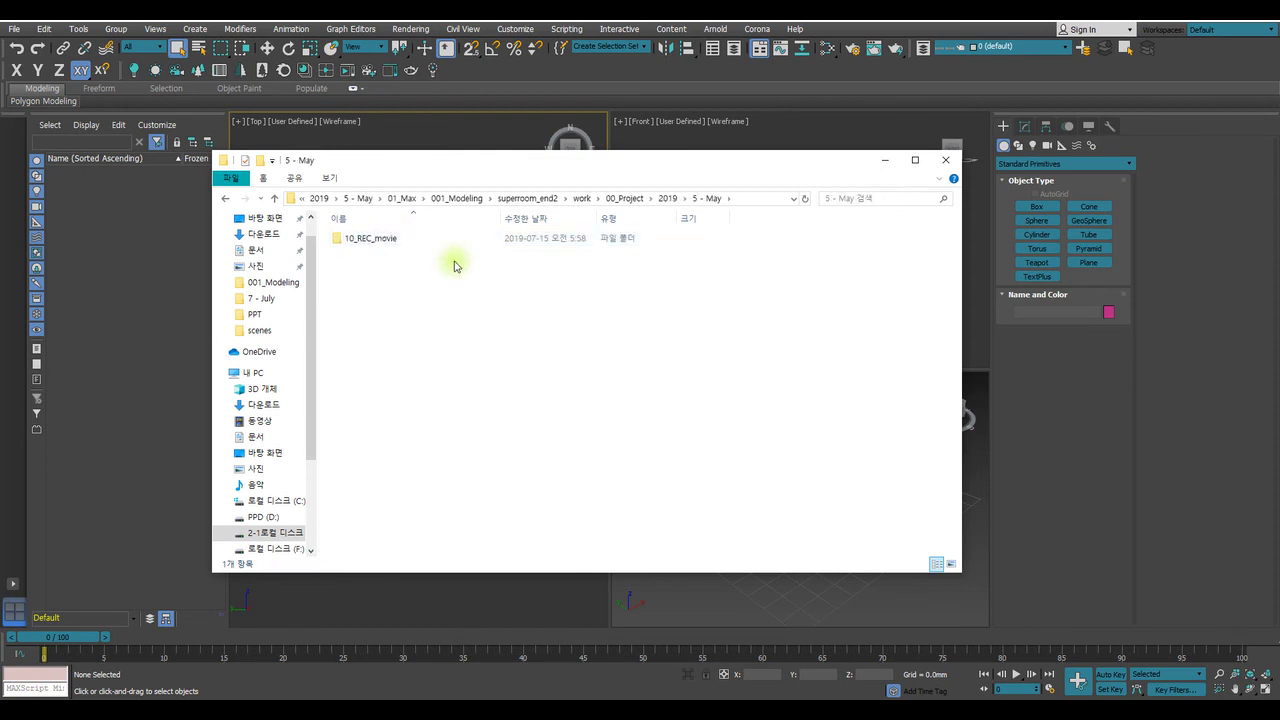
{"action": "double_click", "coordinate": [371, 238]}
{"action": "double_click", "coordinate": [368, 240]}
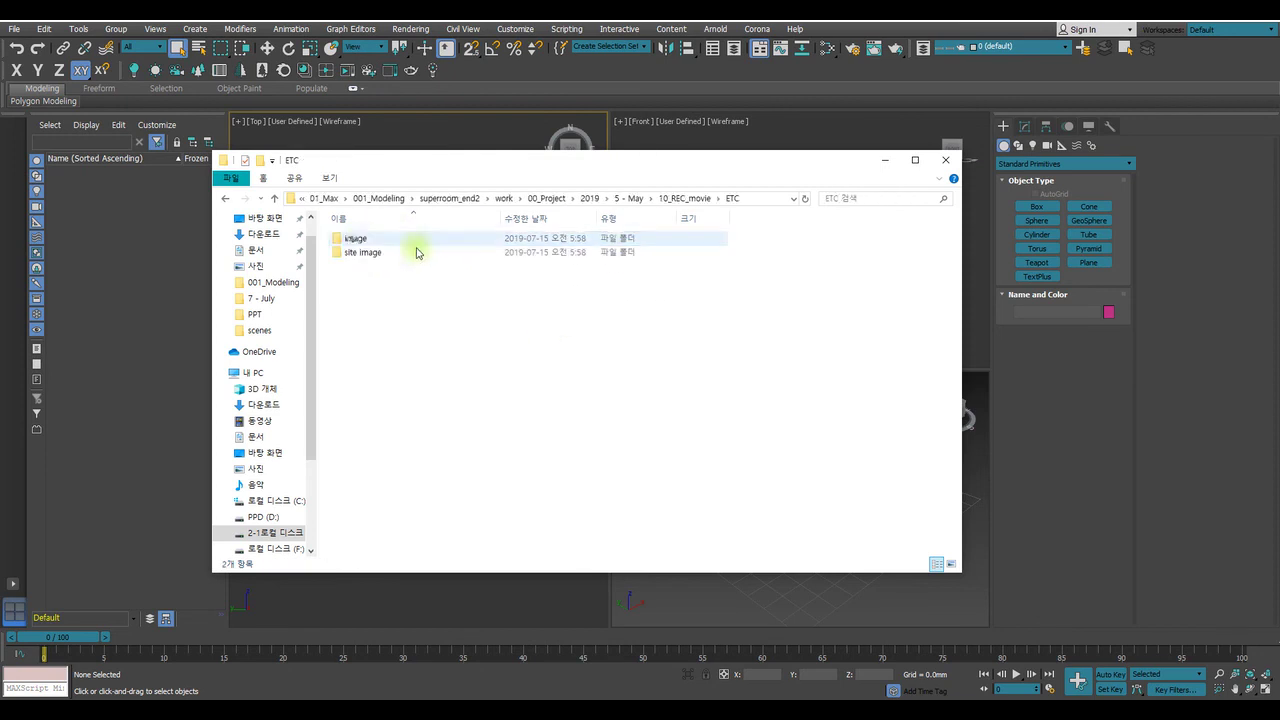
{"action": "double_click", "coordinate": [352, 238]}
{"action": "key", "text": "alt+Left"}
{"action": "left_click", "coordinate": [396, 254]}
{"action": "double_click", "coordinate": [396, 254]}
{"action": "key", "text": "alt+Left"}
{"action": "key", "text": "alt+Left"}
{"action": "key", "text": "alt+Left"}
{"action": "key", "text": "alt+Left"}
{"action": "key", "text": "alt+Left"}
{"action": "key", "text": "alt+Left"}
{"action": "key", "text": "alt+Left"}
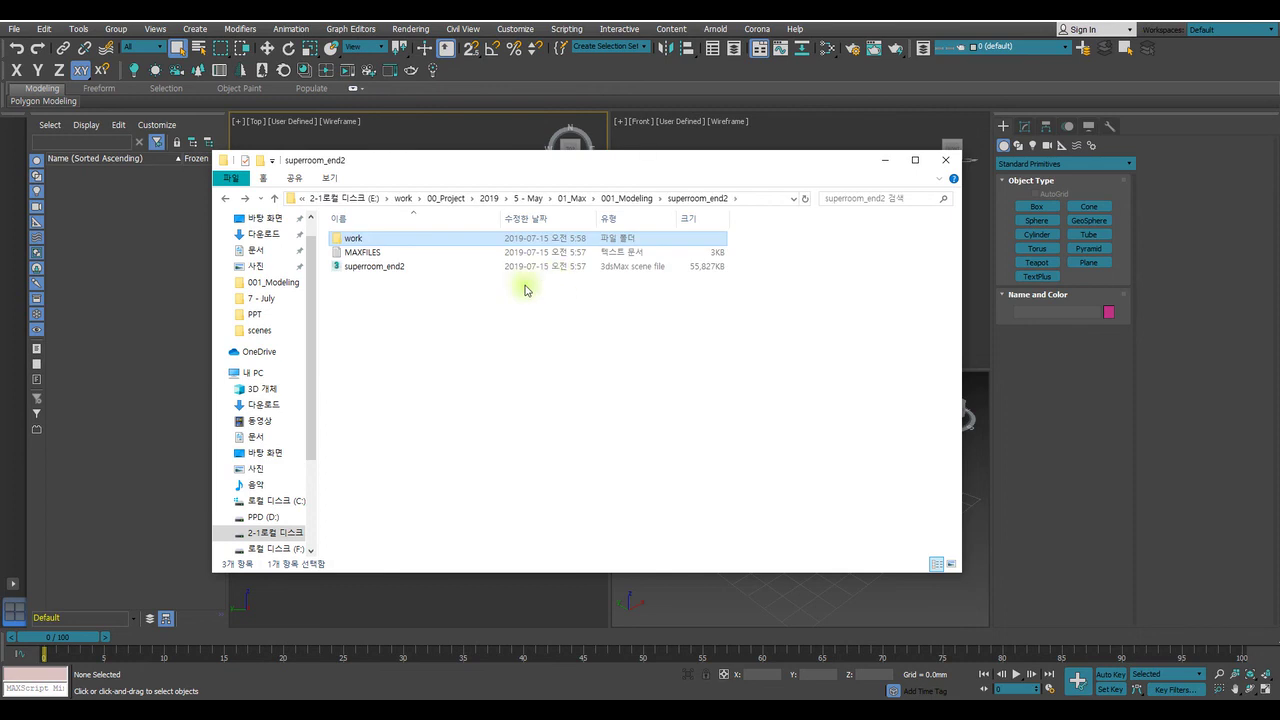
{"action": "key", "text": "alt+F4"}
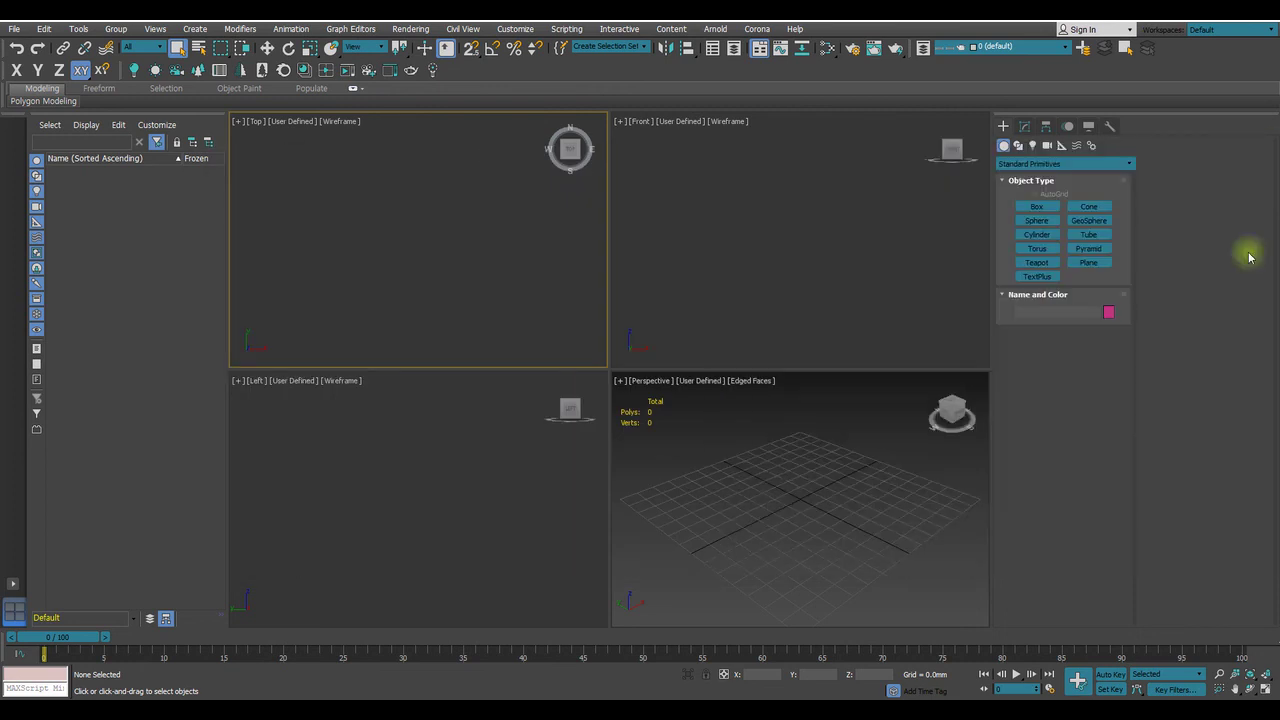
Drop superroom_end2.max into the viewport, open it, and select the screen object
{"action": "left_click_drag", "start_coordinate": [1249, 251], "coordinate": [440, 212]}
{"action": "left_click", "coordinate": [440, 214]}
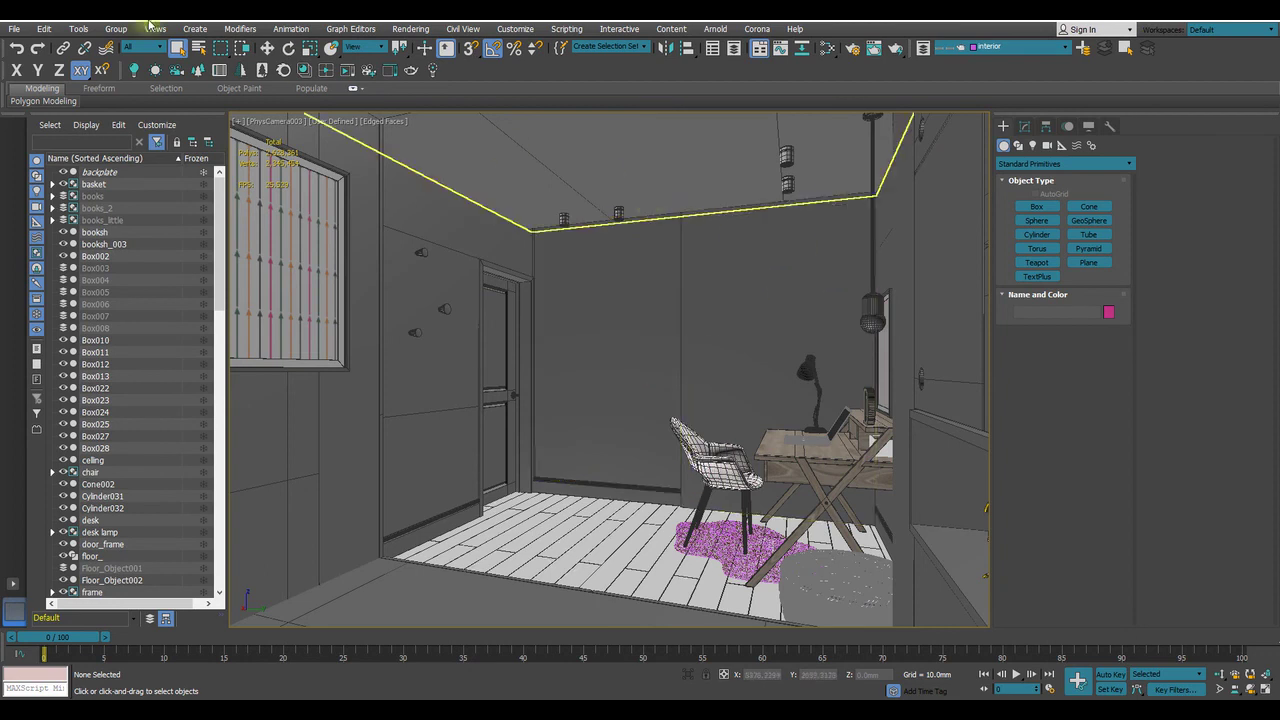
{"action": "left_click", "coordinate": [571, 334]}
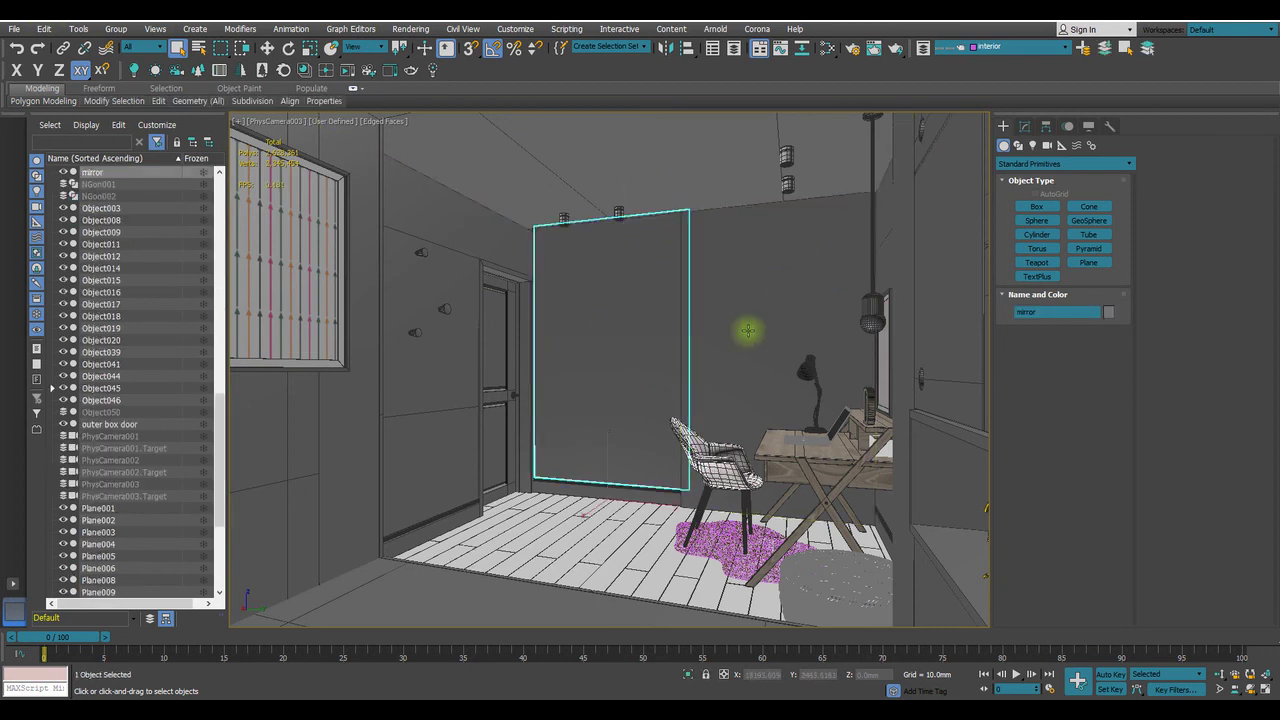
{"action": "left_click", "coordinate": [749, 331]}
Switch the view to PhysCamera001, then to a camera showing the desk
{"action": "key", "text": "c"}
{"action": "double_click", "coordinate": [605, 263]}
{"action": "key", "text": "c"}
{"action": "double_click", "coordinate": [619, 280]}
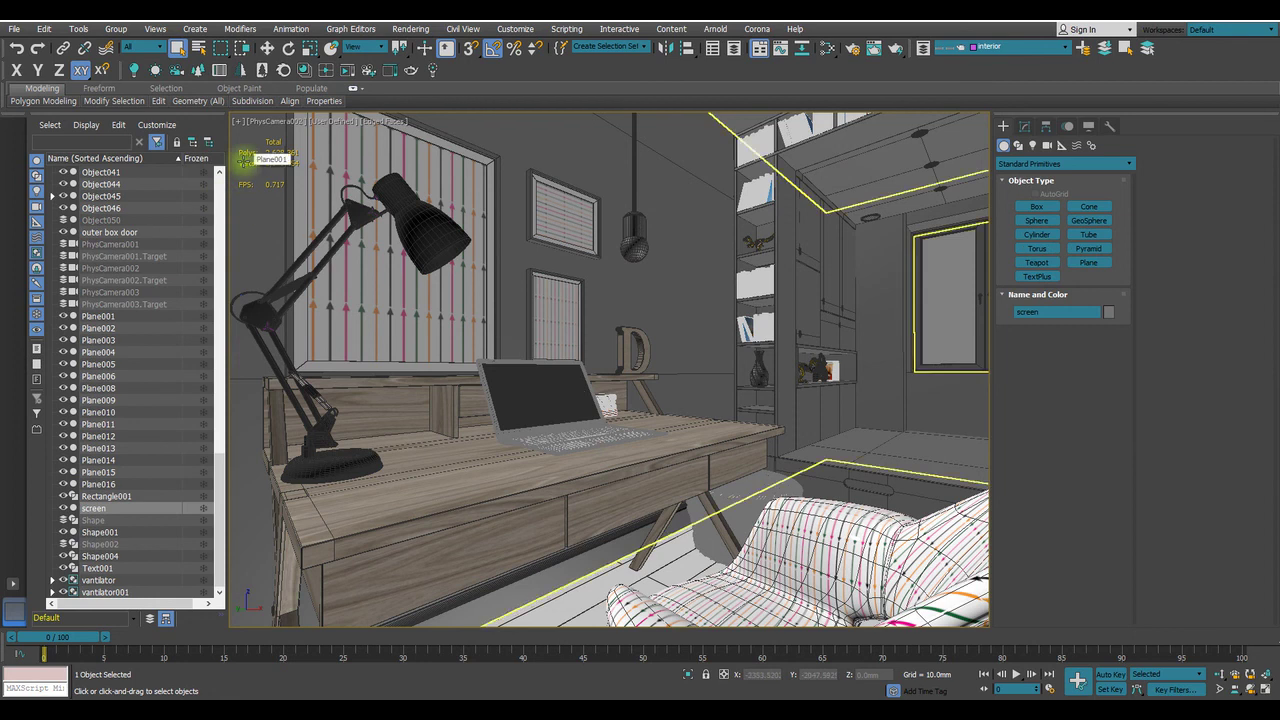
Reload superroom_end2 from the recent files list, discarding current changes
{"action": "left_click", "coordinate": [14, 28]}
{"action": "mouse_move", "coordinate": [41, 98]}
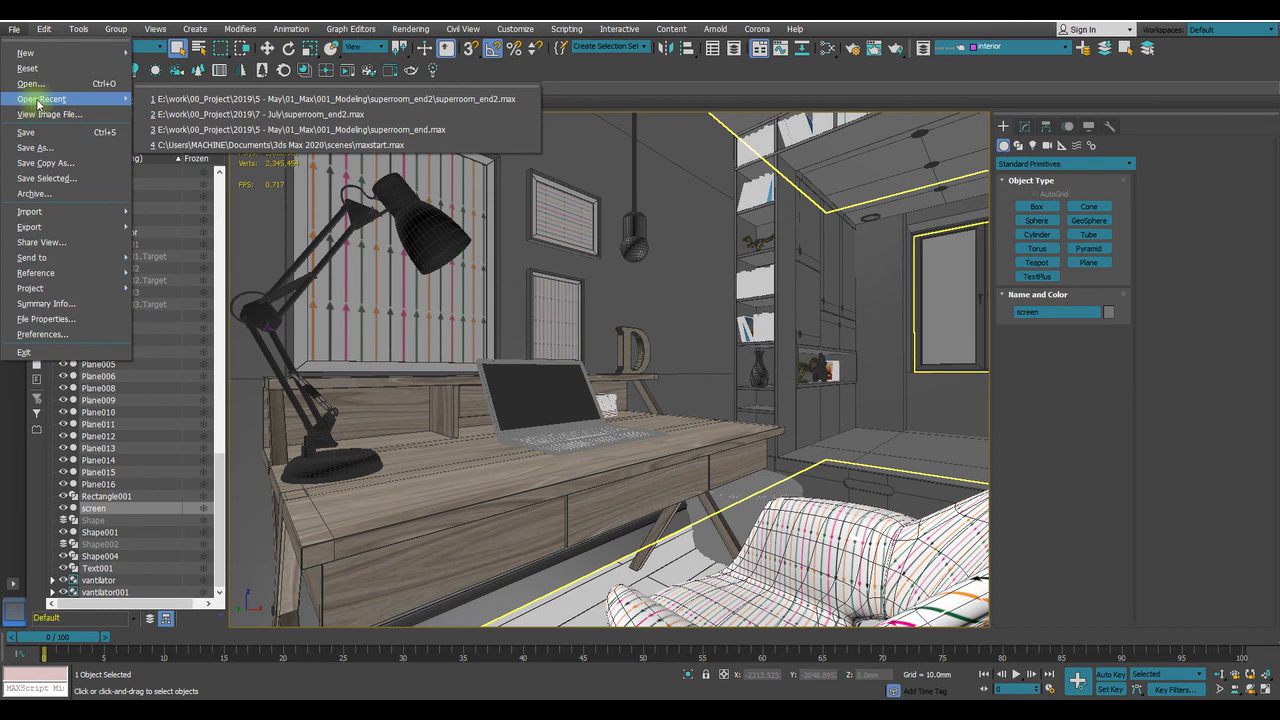
{"action": "left_click", "coordinate": [240, 114]}
{"action": "left_click", "coordinate": [642, 378]}
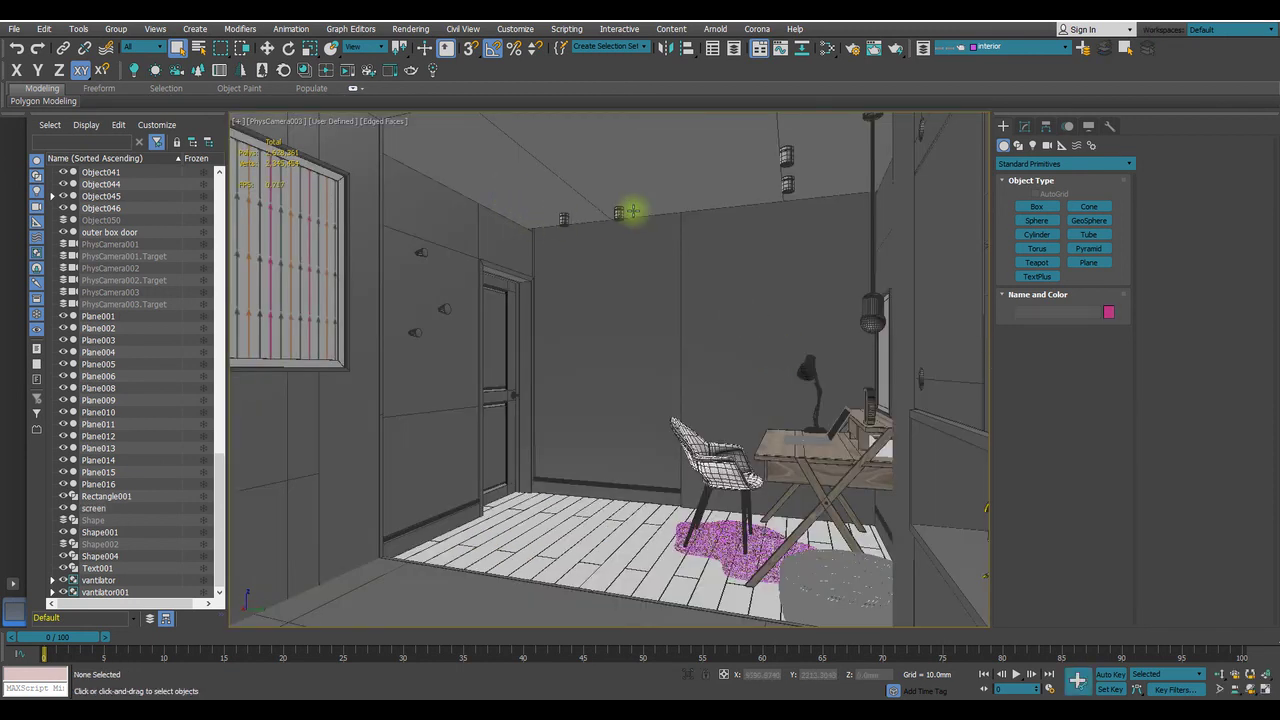
Select the mirror panel, the room shell Plane001 and the screen panel in turn
{"action": "left_click", "coordinate": [685, 260]}
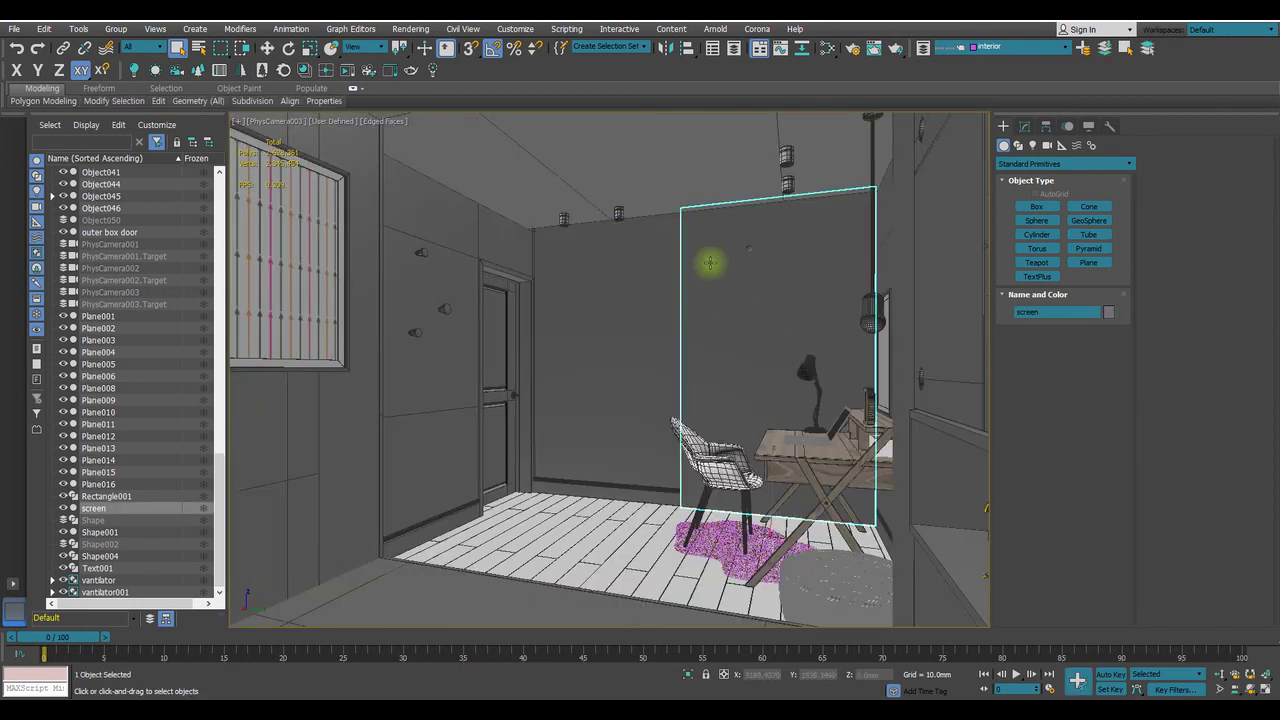
{"action": "left_click", "coordinate": [434, 236]}
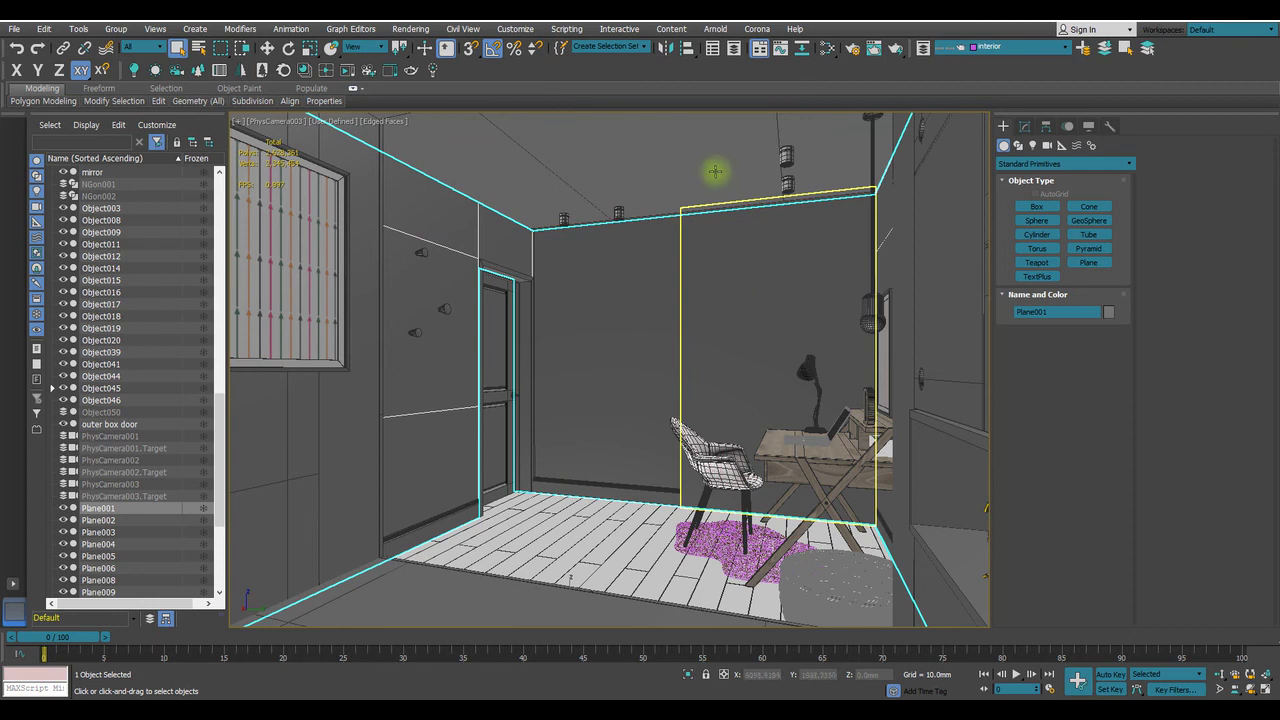
{"action": "left_click", "coordinate": [850, 236]}
{"action": "left_click", "coordinate": [626, 302]}
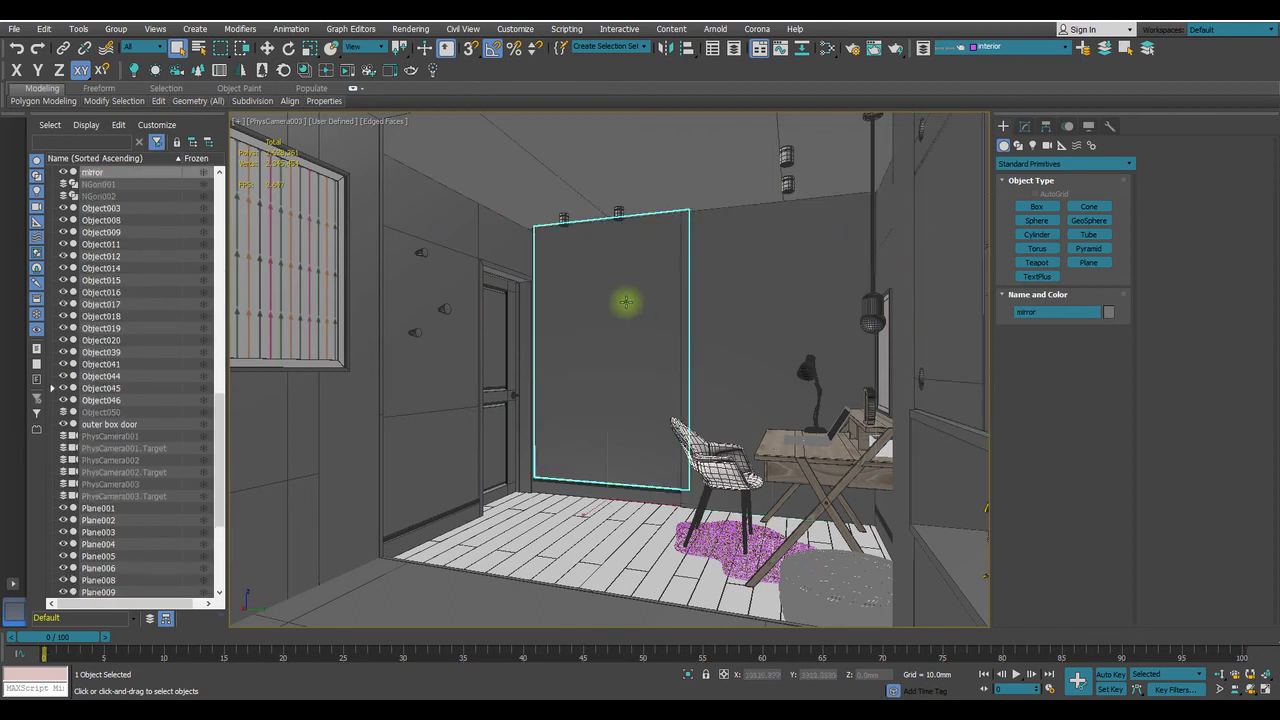
{"action": "left_click", "coordinate": [515, 30]}
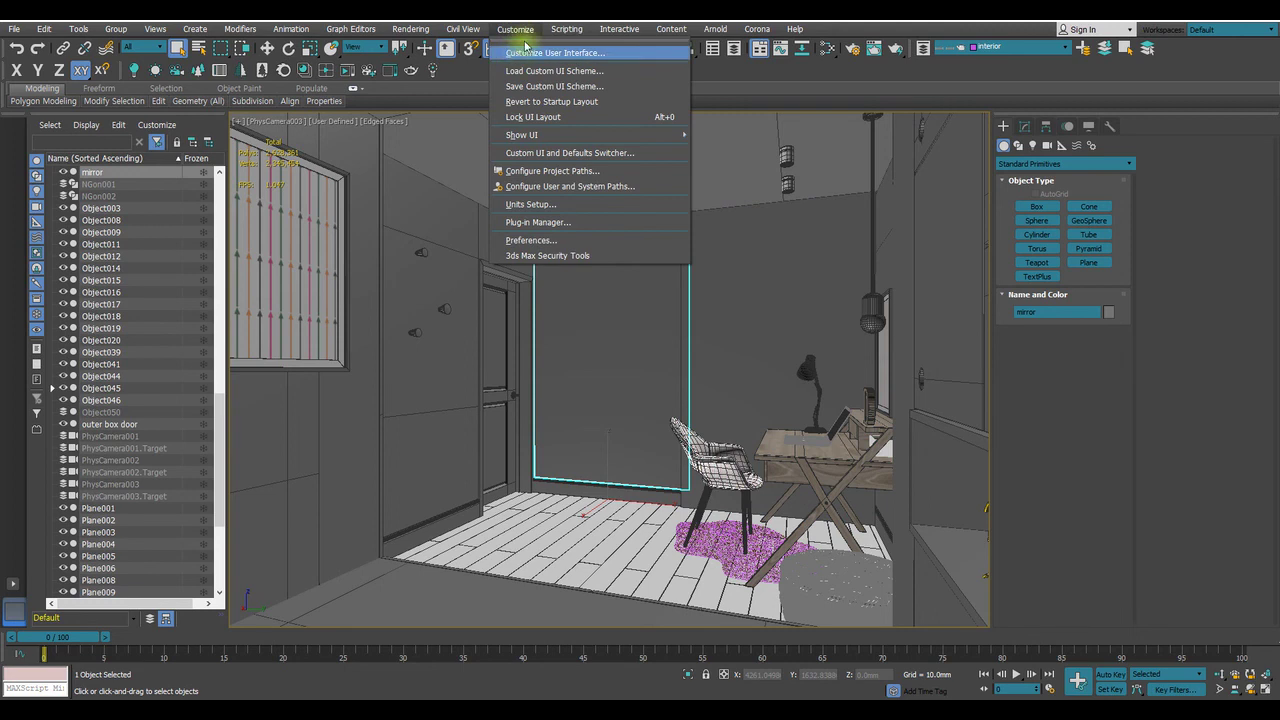
In Preferences' Files tab, enable Auto Backup and set the backup interval to 15 minutes
{"action": "left_click", "coordinate": [531, 55]}
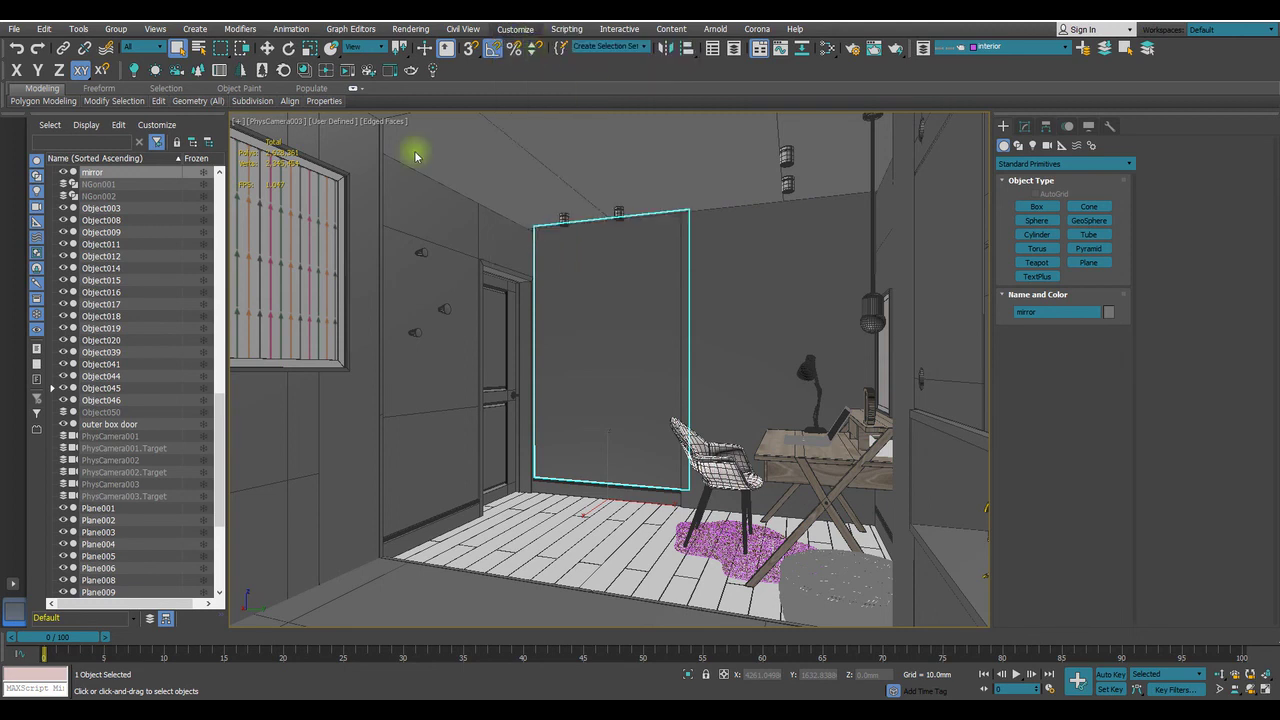
{"action": "left_click", "coordinate": [929, 152]}
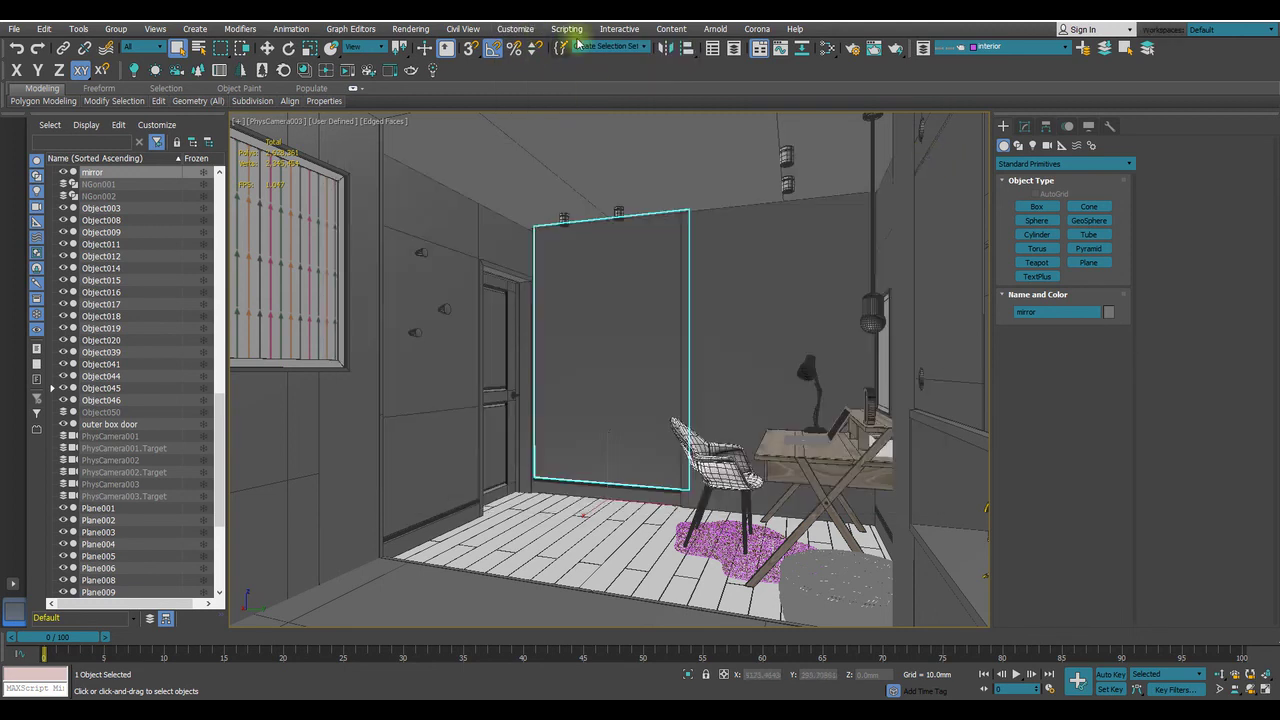
{"action": "left_click", "coordinate": [515, 29]}
{"action": "left_click", "coordinate": [534, 239]}
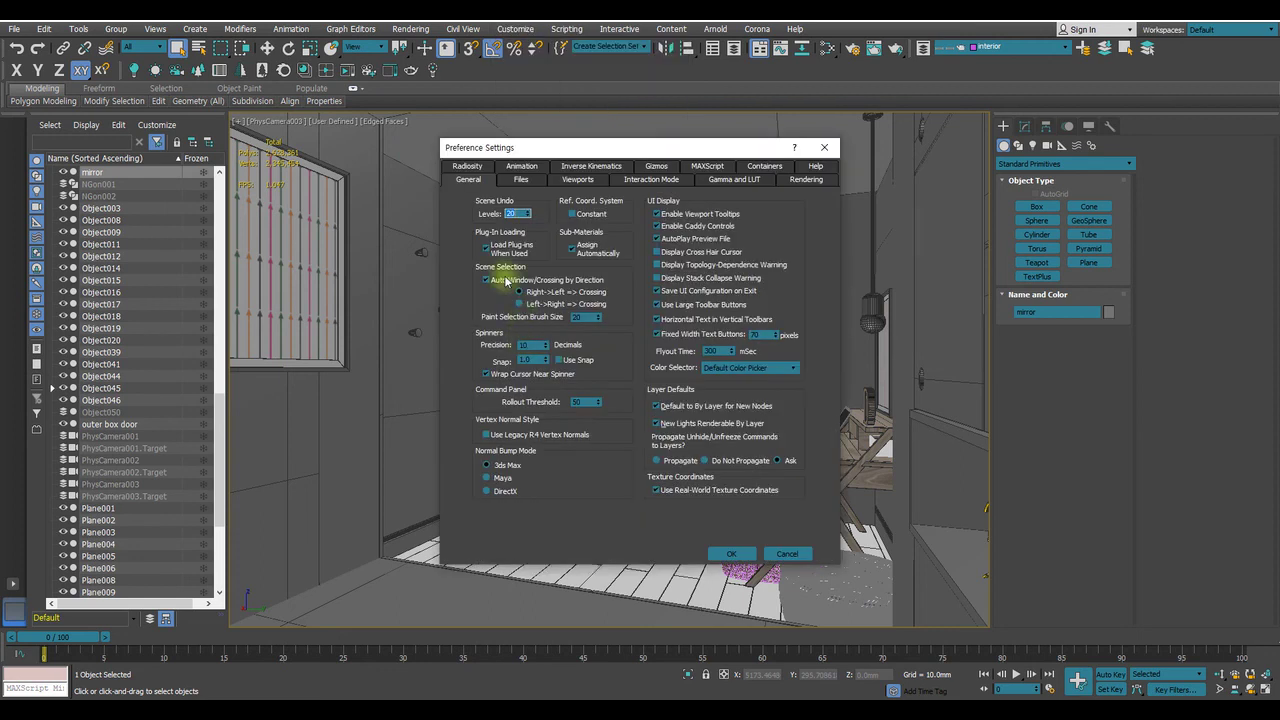
{"action": "left_click", "coordinate": [520, 180]}
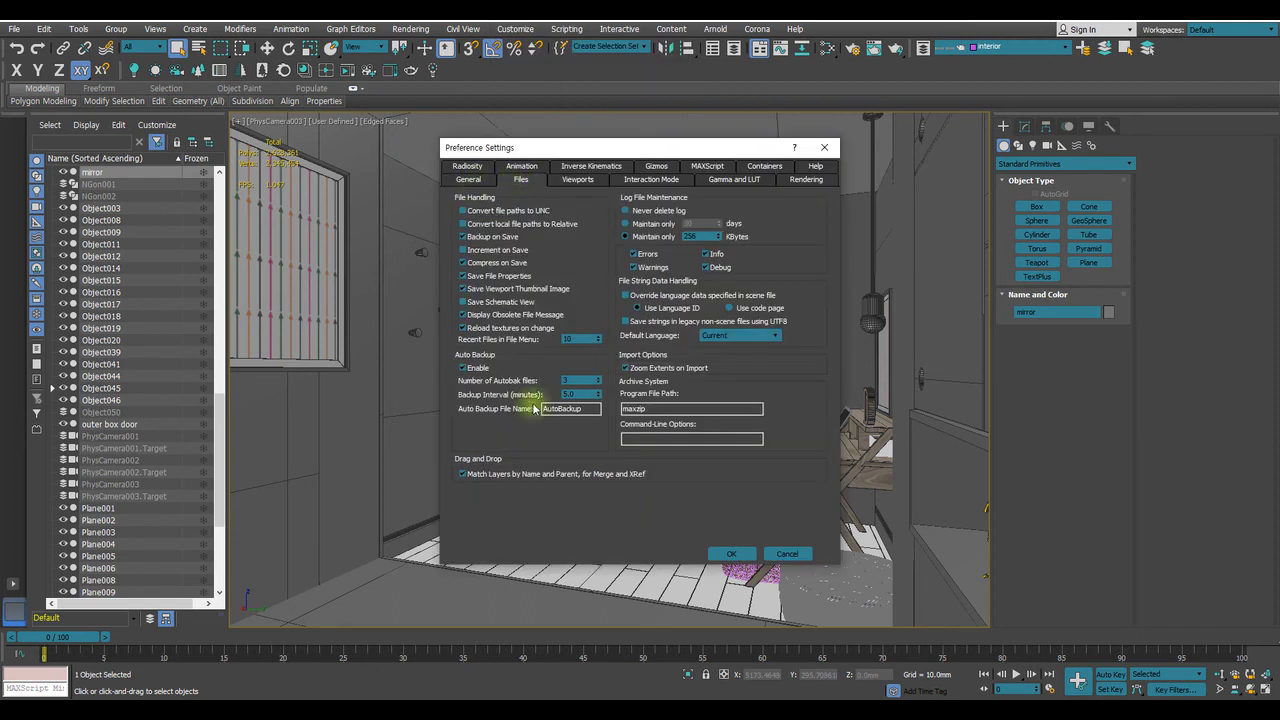
{"action": "left_click", "coordinate": [461, 367]}
{"action": "left_click", "coordinate": [578, 394]}
{"action": "type", "text": "15"}
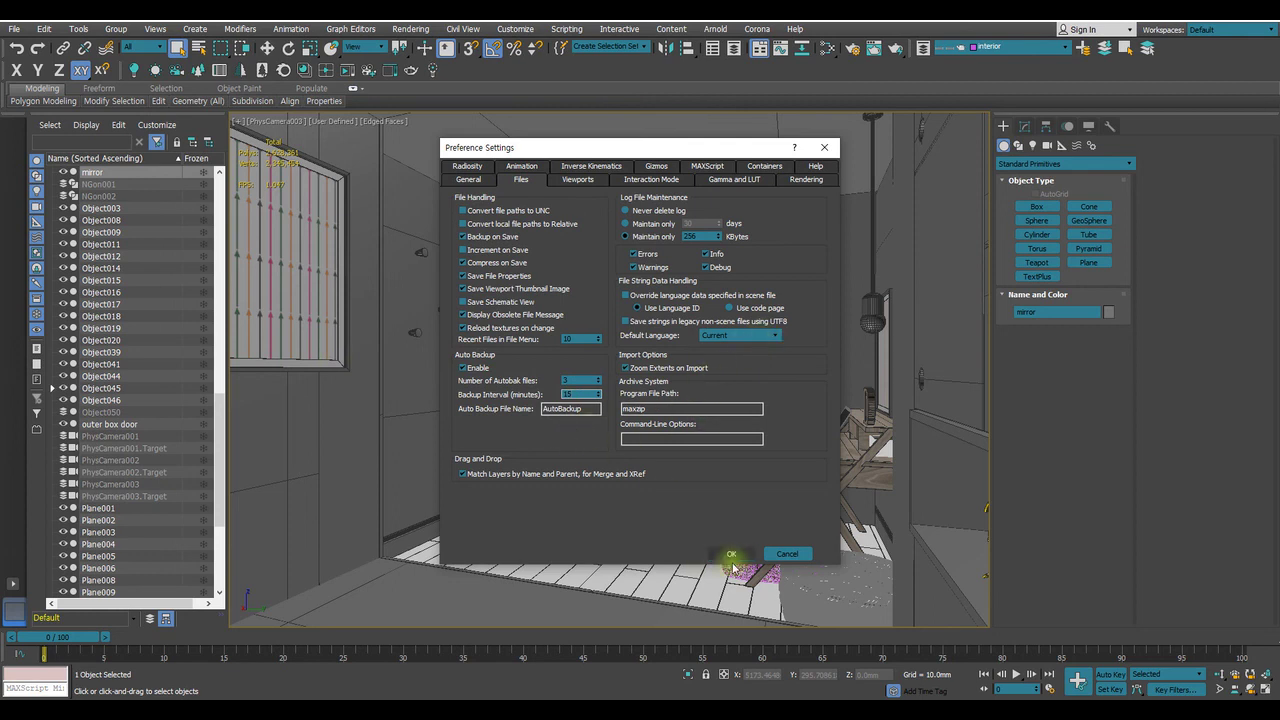
{"action": "key", "text": "Return"}
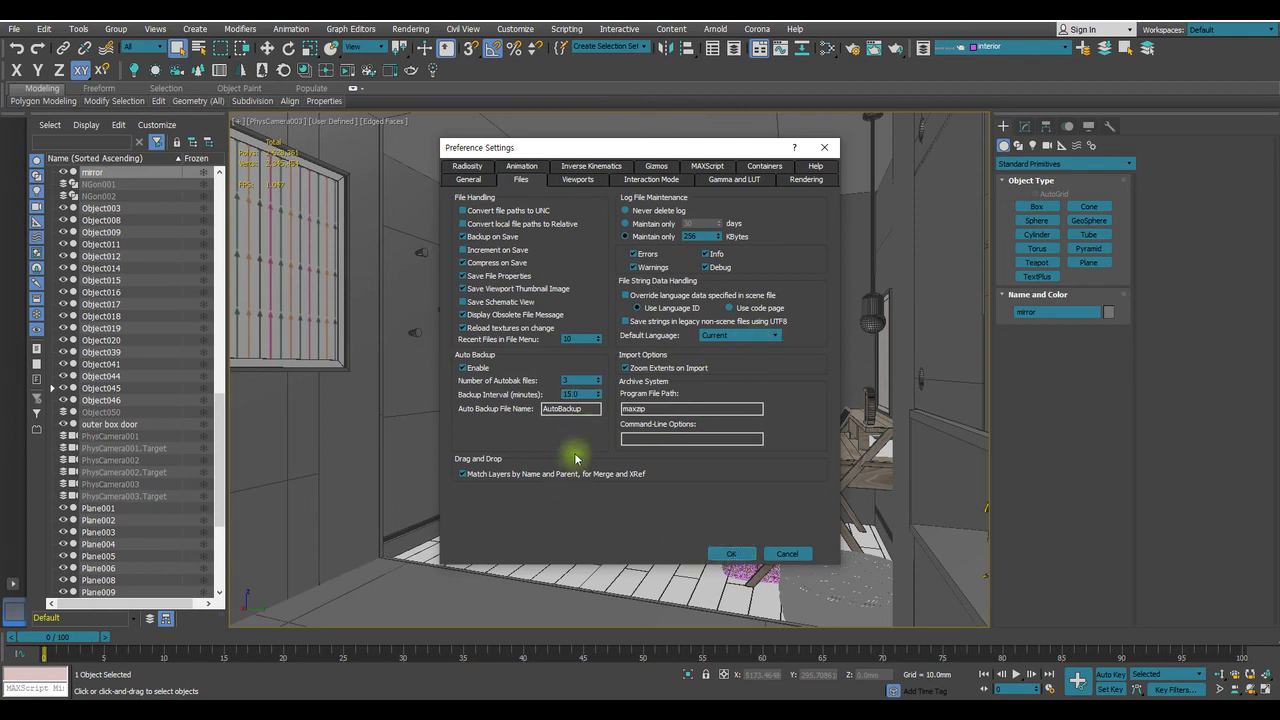
Review the backup interval field, reposition the Preferences window, and accept the settings with OK
{"action": "left_click", "coordinate": [578, 394]}
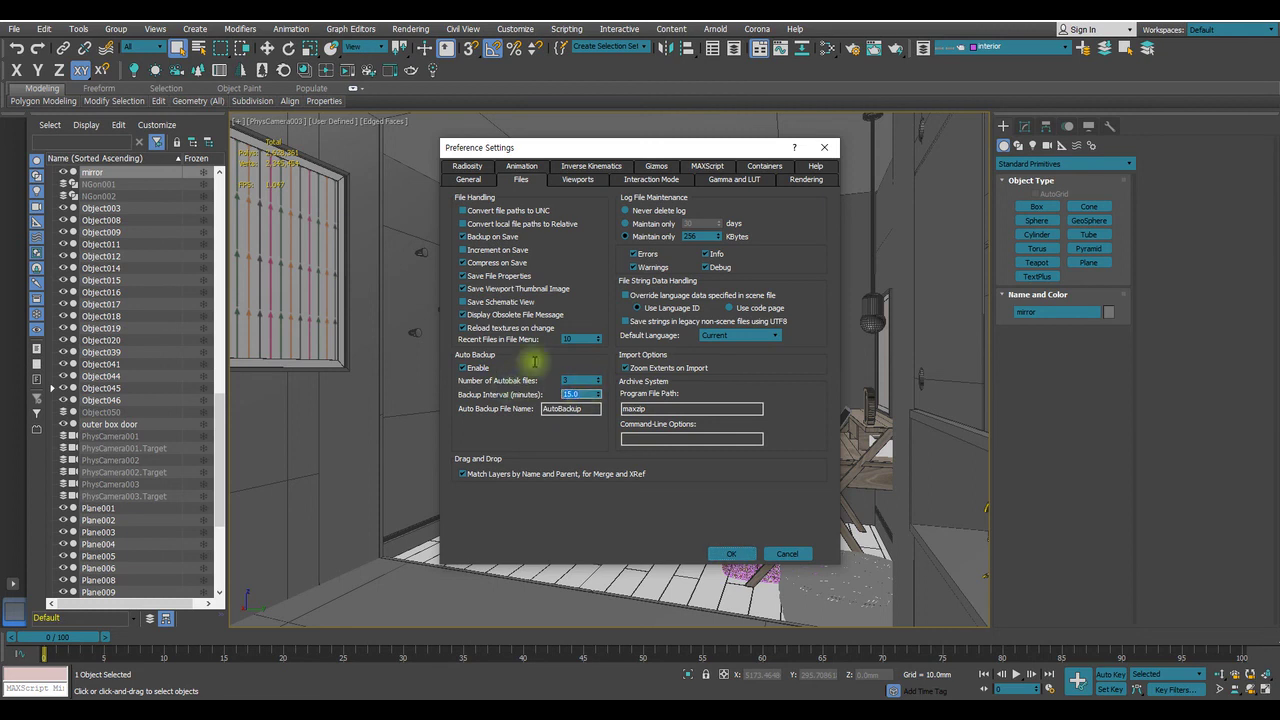
{"action": "left_click_drag", "start_coordinate": [616, 148], "coordinate": [700, 189]}
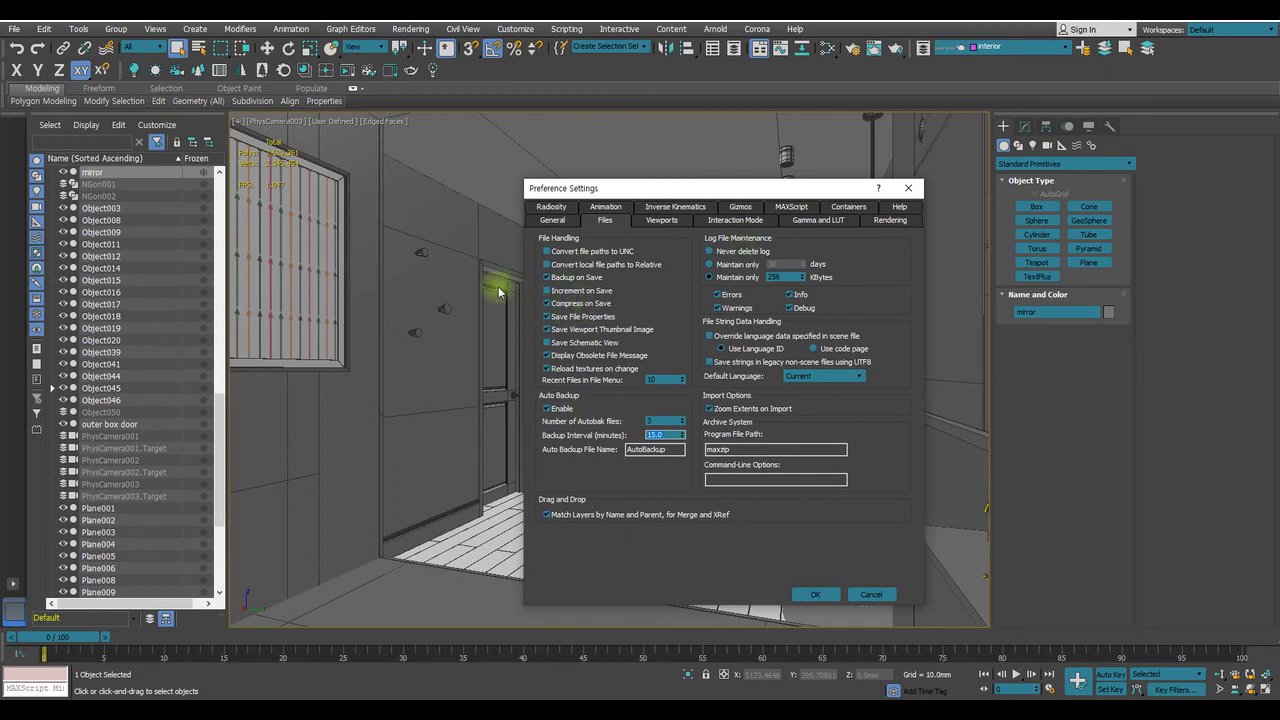
{"action": "left_click", "coordinate": [547, 277]}
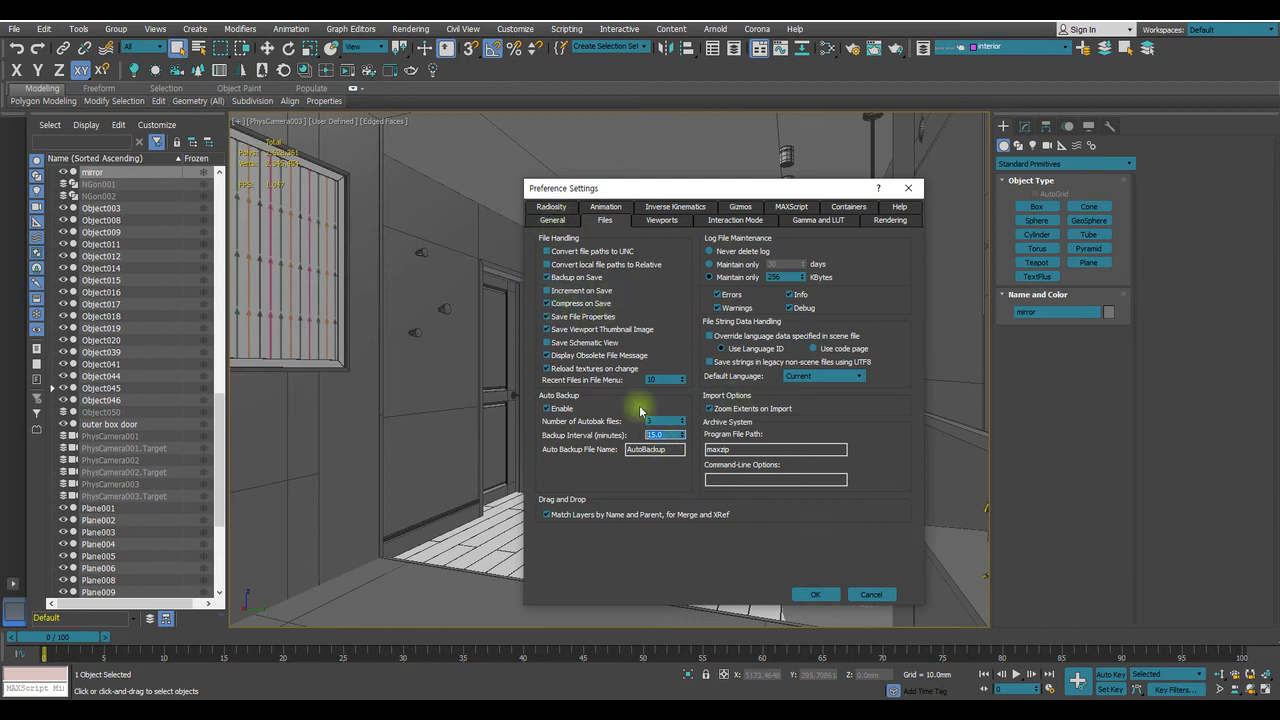
{"action": "left_click_drag", "start_coordinate": [709, 194], "coordinate": [572, 173]}
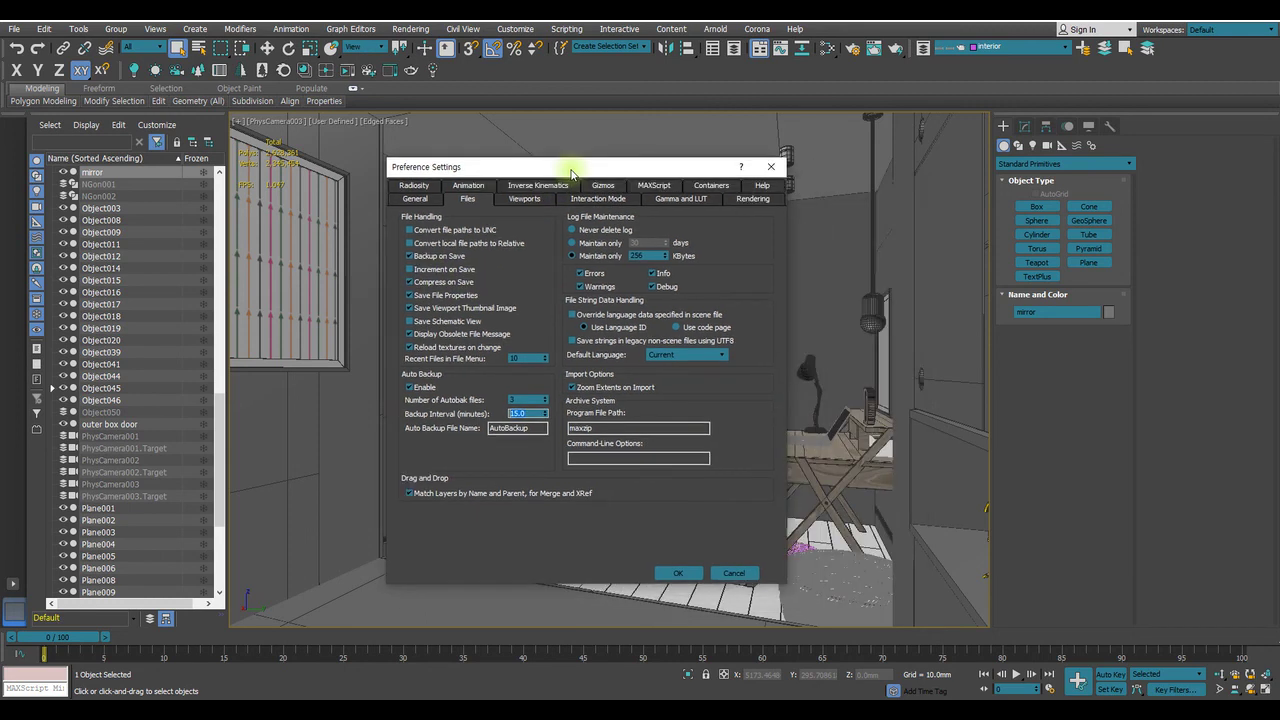
{"action": "left_click", "coordinate": [662, 575]}
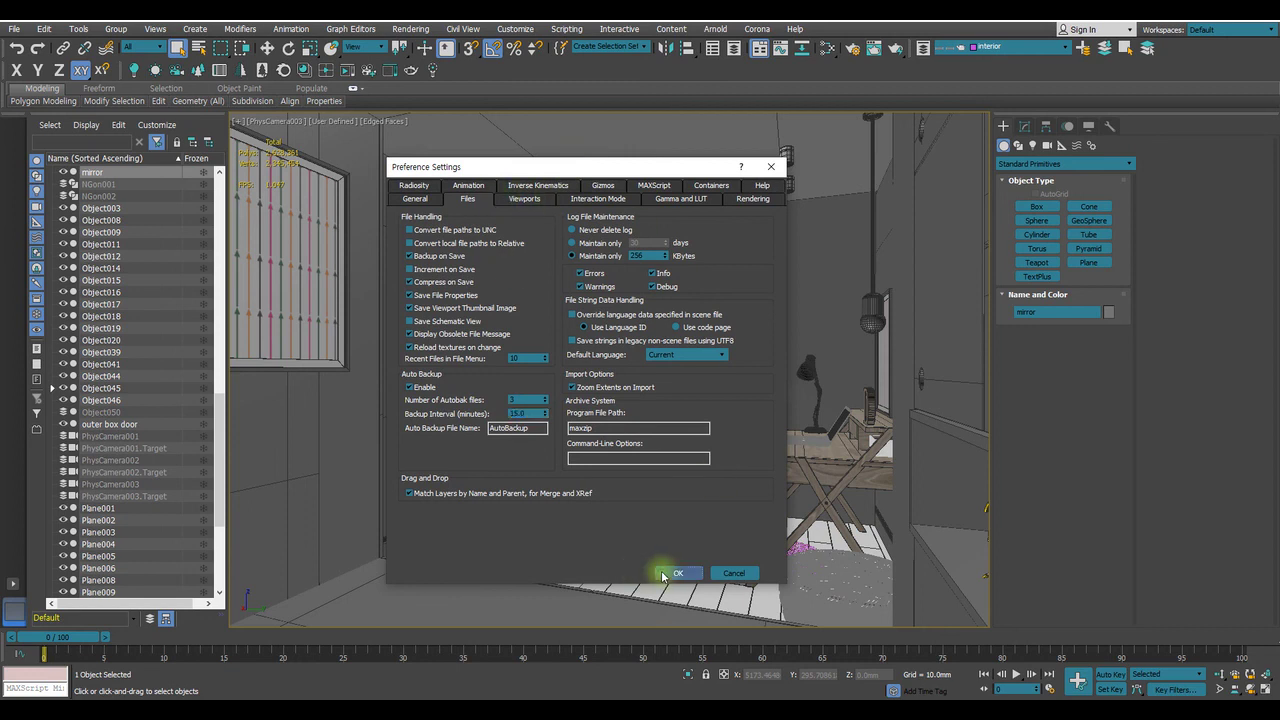
{"action": "left_click", "coordinate": [662, 575]}
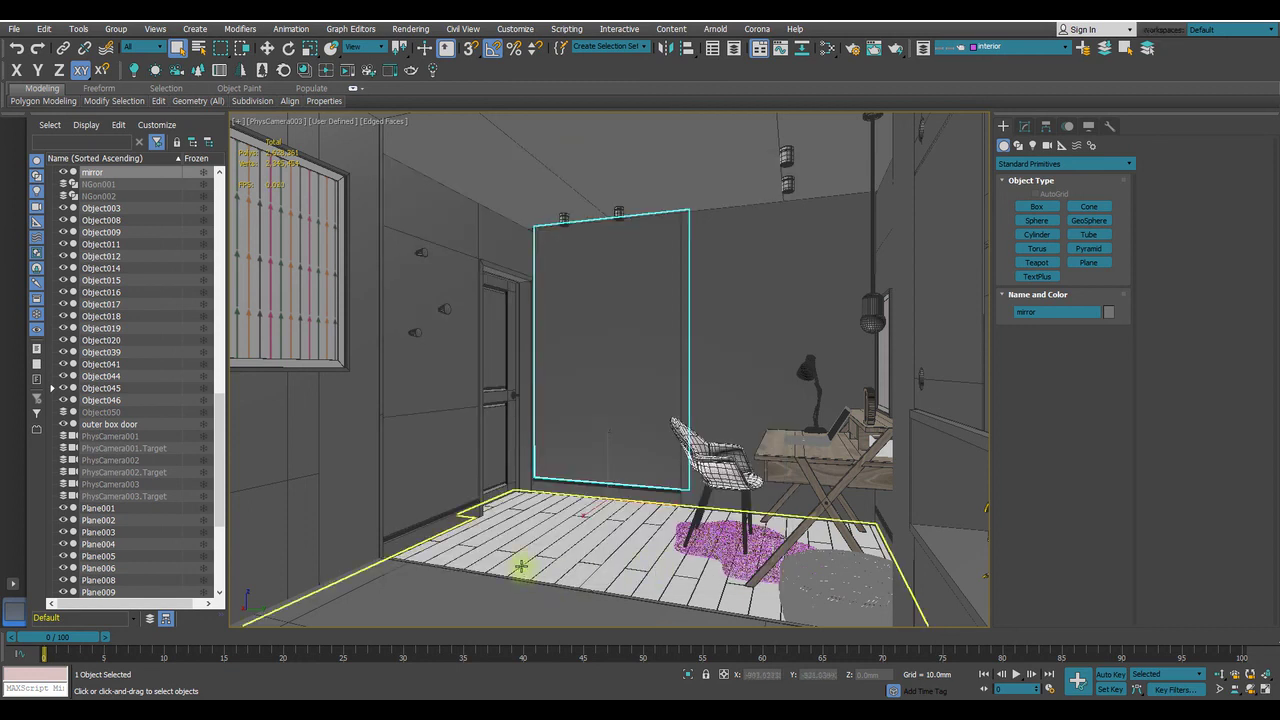
Select the screen plane in front of the desk in the PhysCamera003 view
{"action": "left_click", "coordinate": [807, 252]}
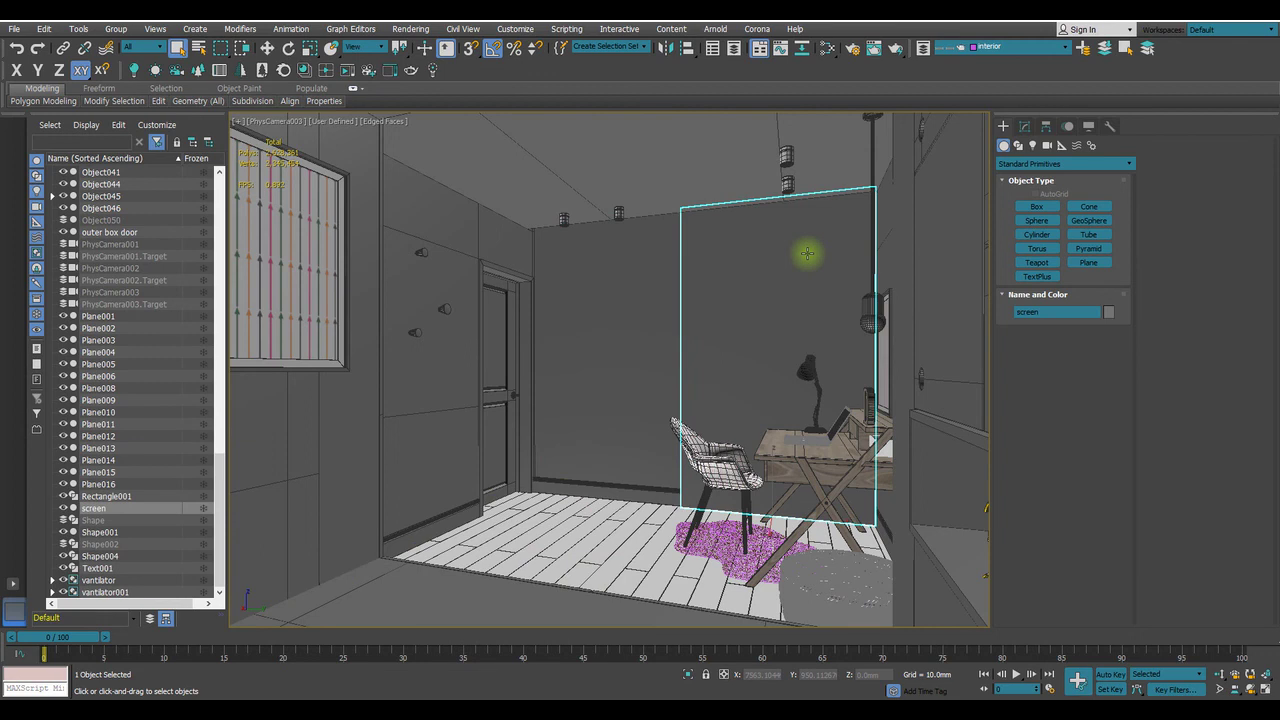